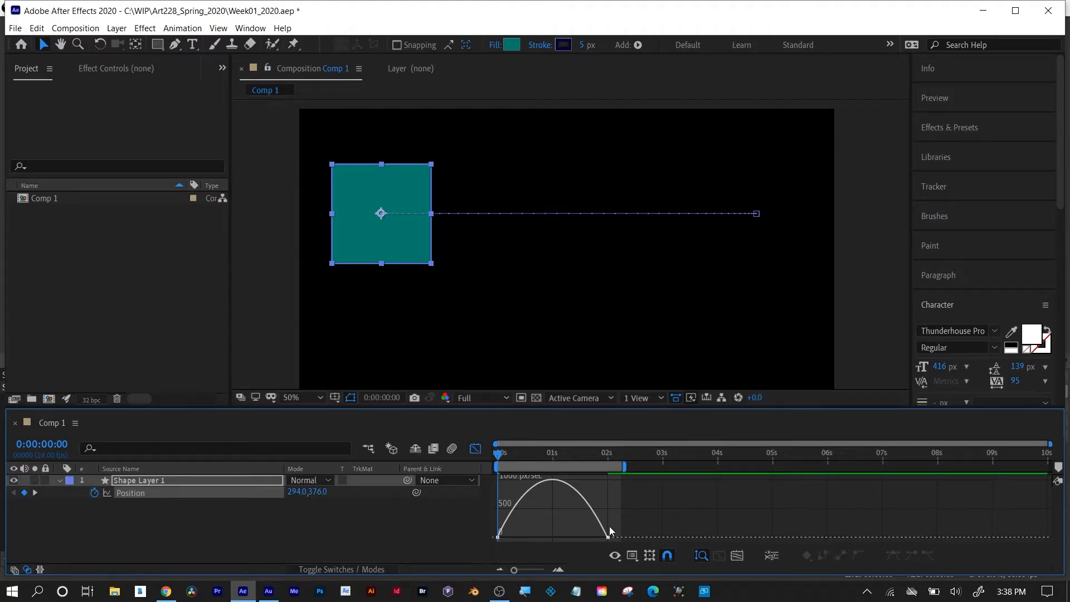
Fit the Position speed graph of Shape Layer 1 to the view and preview the square's eased motion.
click(737, 556)
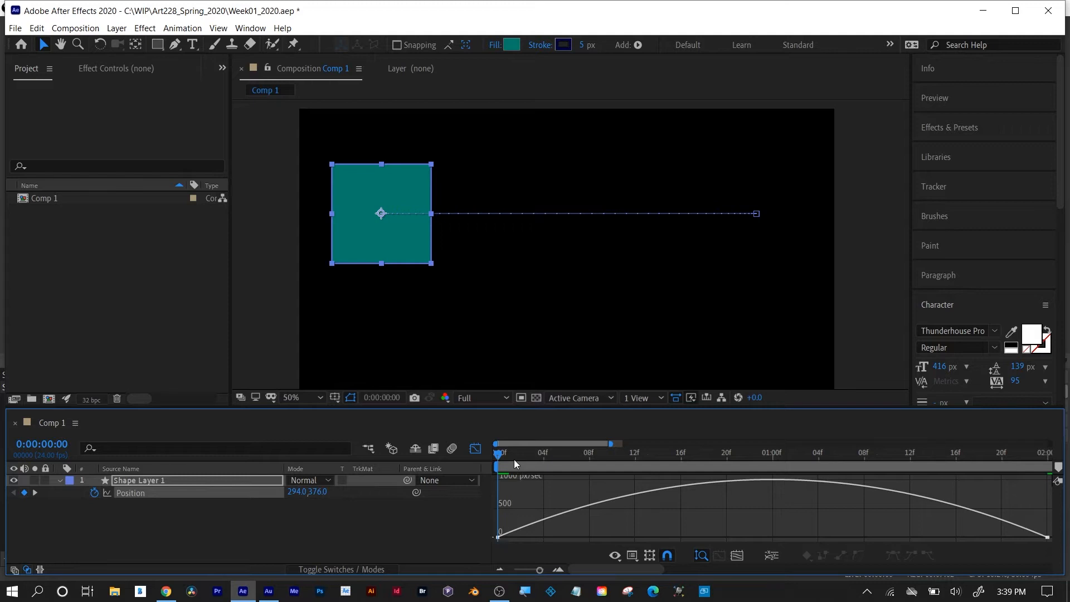
key(space)
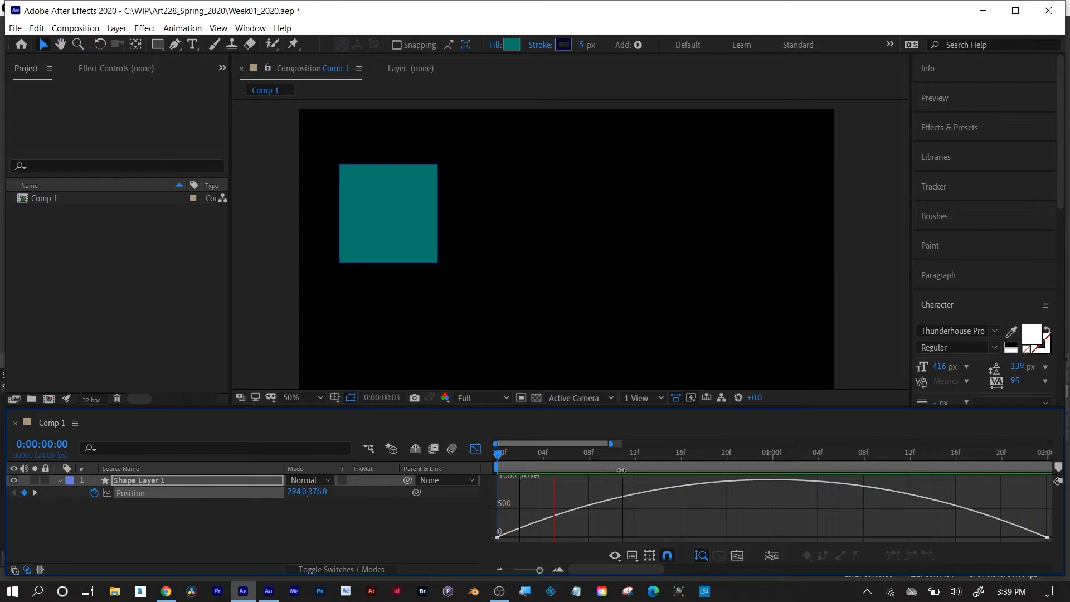
key(space)
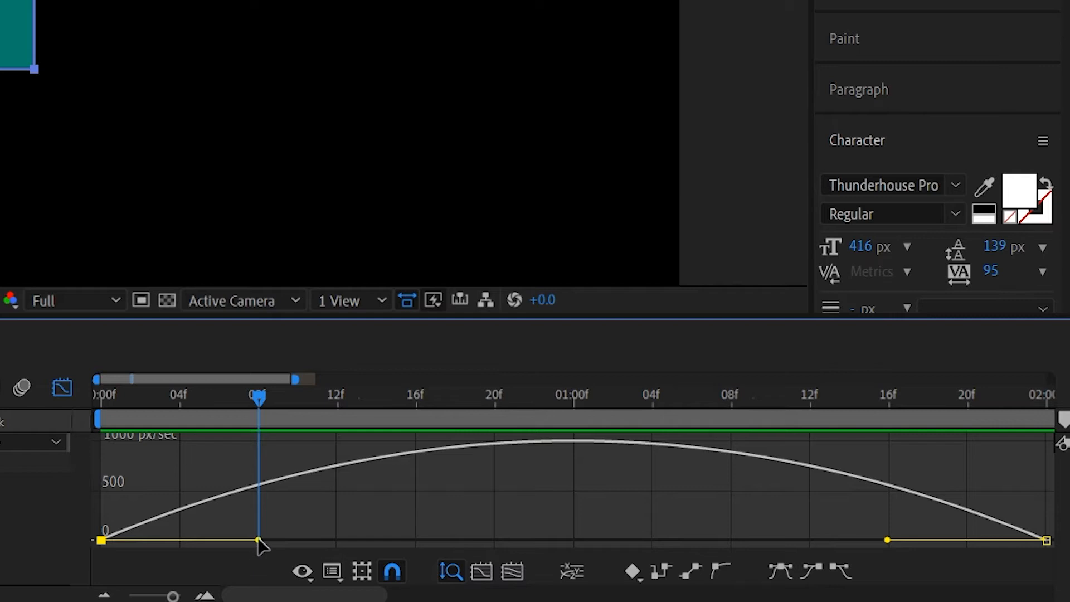
Shorten the first keyframe's outgoing speed handle to about frame 1 and preview the motion from the start.
drag(258, 541, 121, 539)
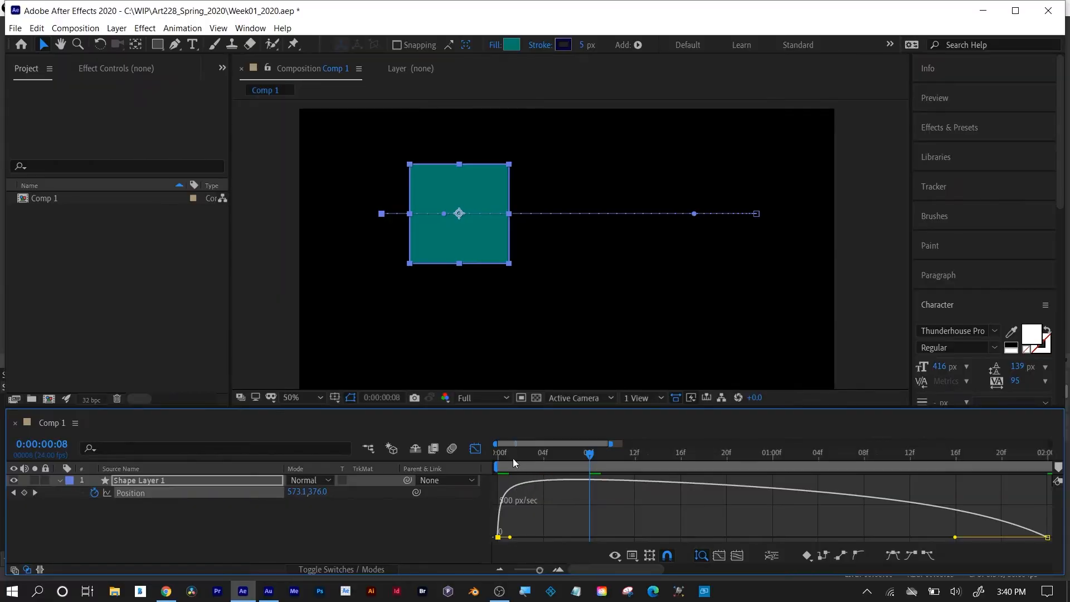
key(Home)
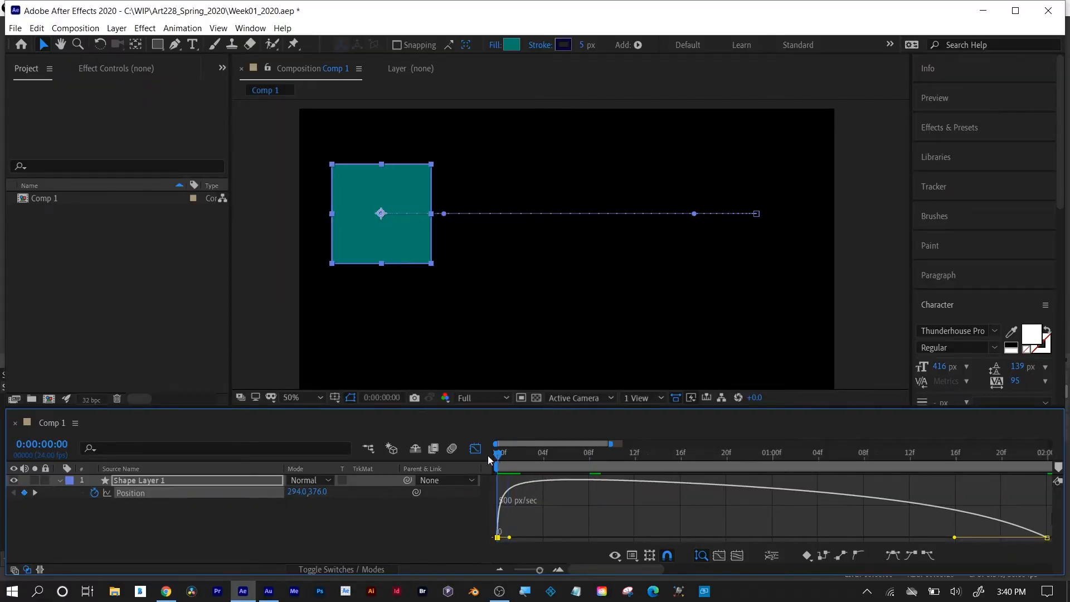
key(space)
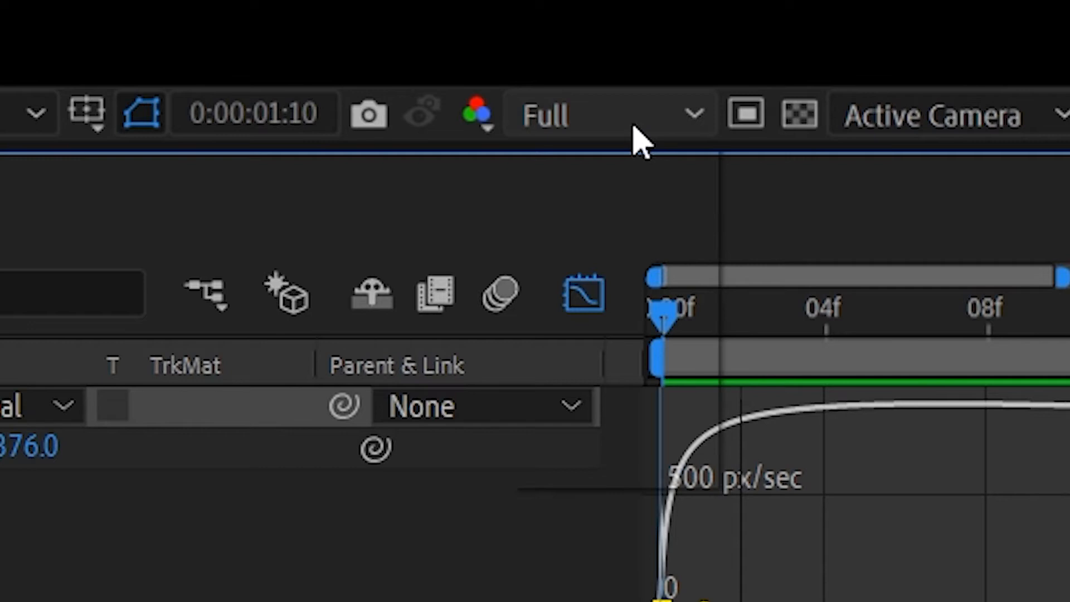
Set the composition's preview resolution to Quarter and stop playback at the first frame.
click(636, 120)
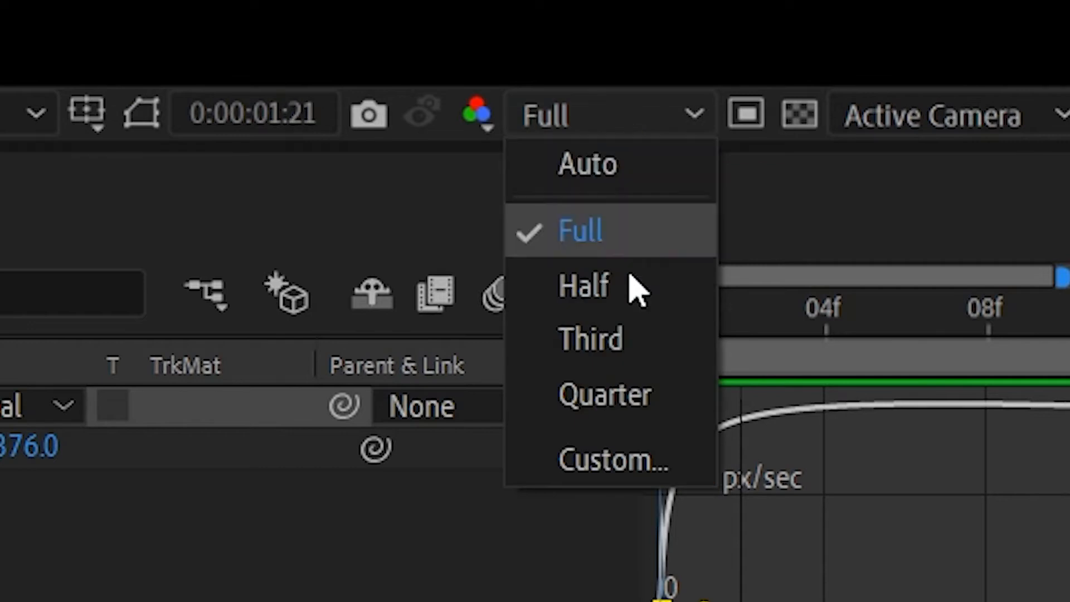
click(635, 394)
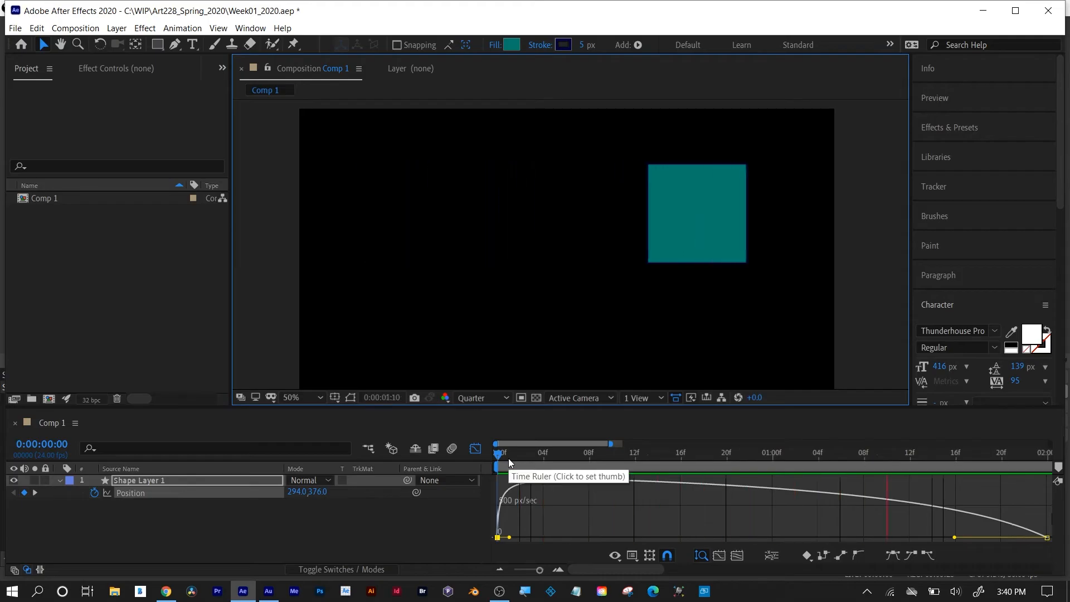
click(507, 458)
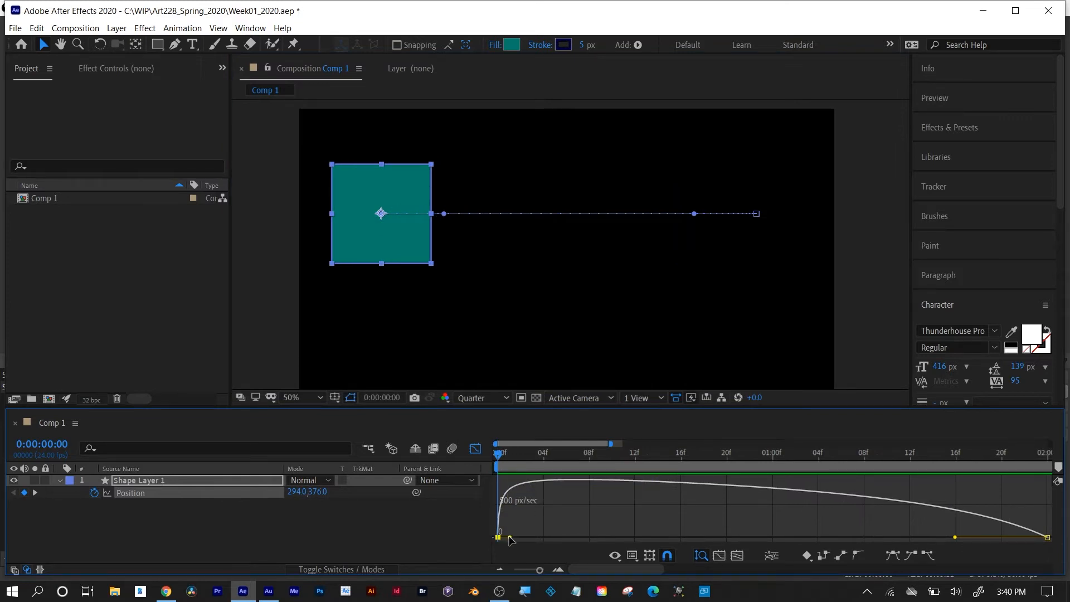
Extend the first keyframe's outgoing speed handle to 01:00f for a slow start and preview the motion.
drag(509, 537, 774, 537)
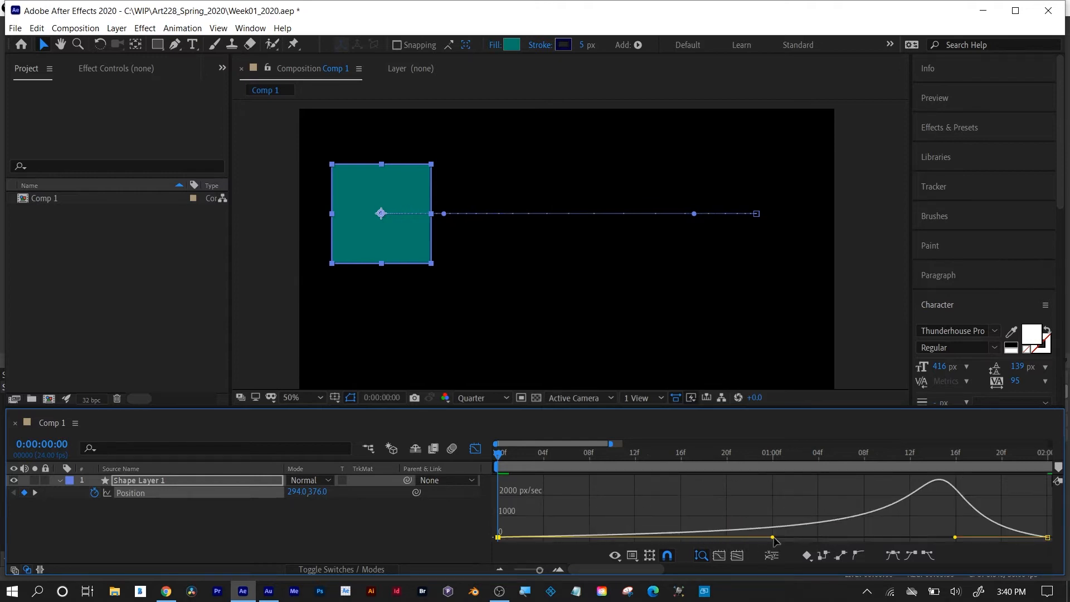
key(space)
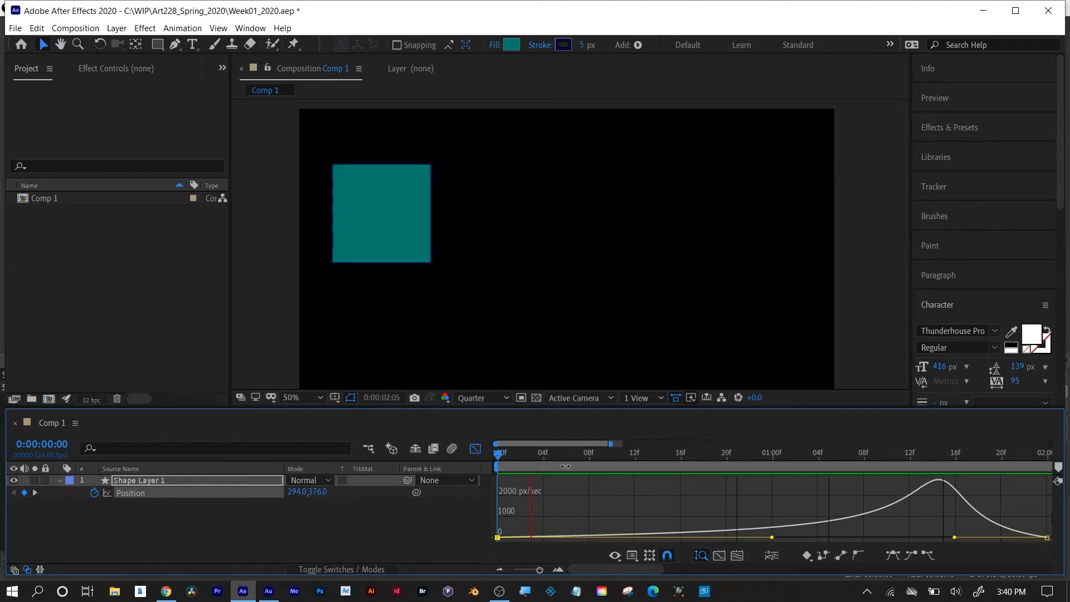
key(space)
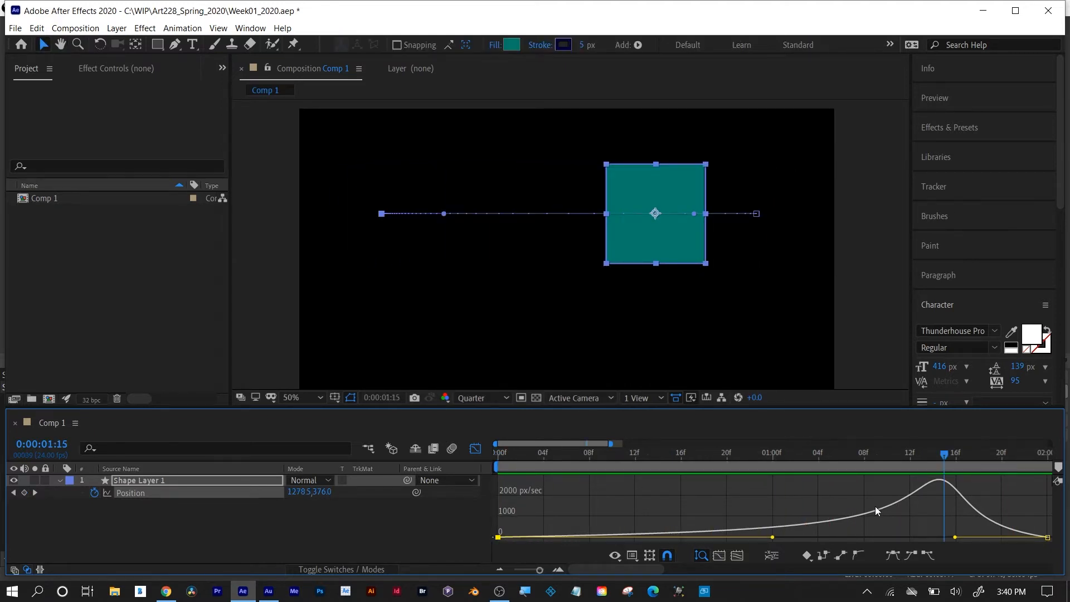
Pull the first keyframe's outgoing speed handle back to about 12f and shorten the last keyframe's incoming handle to about 01:21f.
drag(773, 539, 510, 543)
key(ctrl+z)
drag(773, 538, 647, 535)
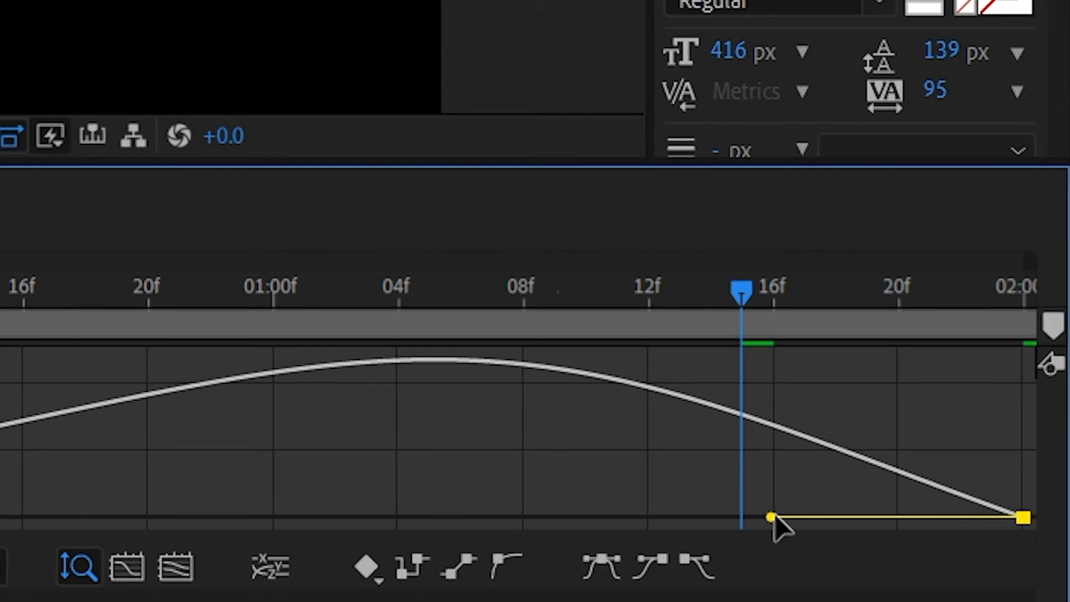
drag(775, 519, 926, 523)
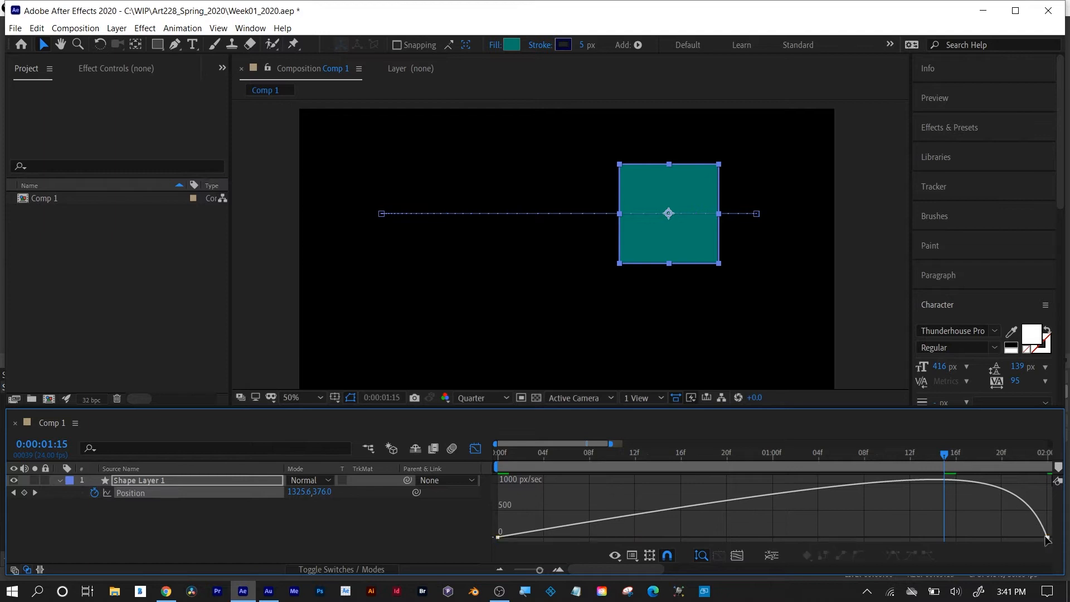
Extend the last keyframe's incoming speed handle to 01:00f, shorten the first keyframe's outgoing handle to nearly zero, and preview from the start.
drag(1012, 538, 812, 540)
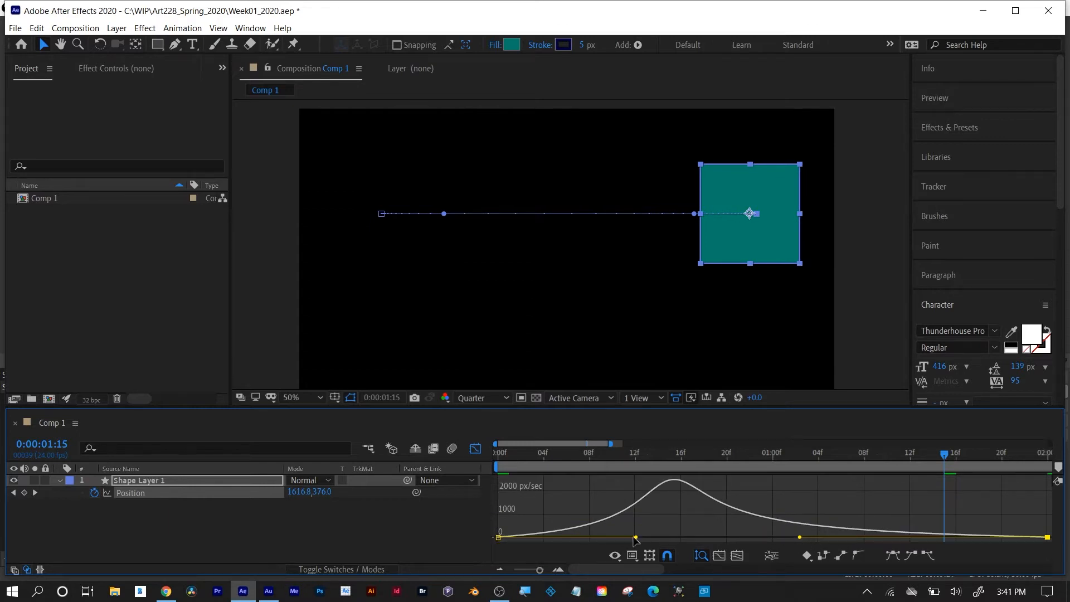
drag(638, 538, 504, 537)
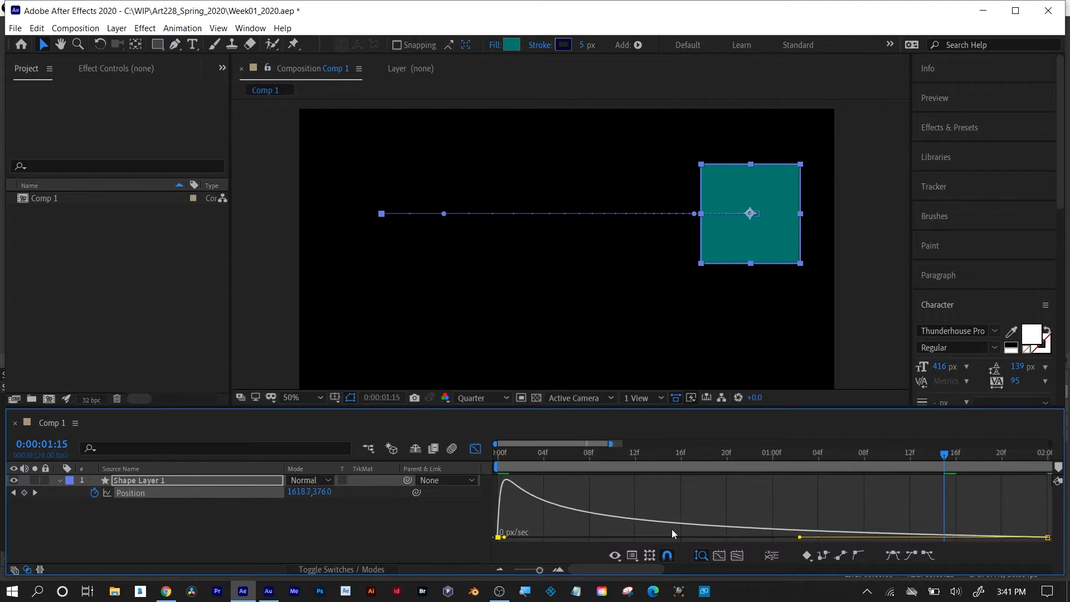
drag(799, 539, 693, 536)
mouse_move(508, 490)
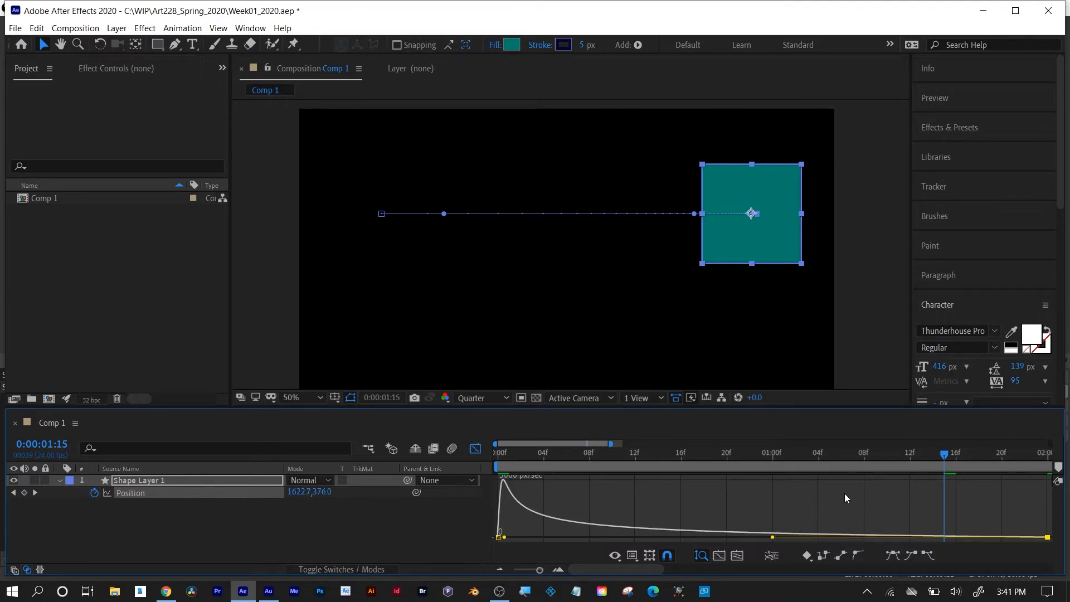
drag(538, 455, 473, 458)
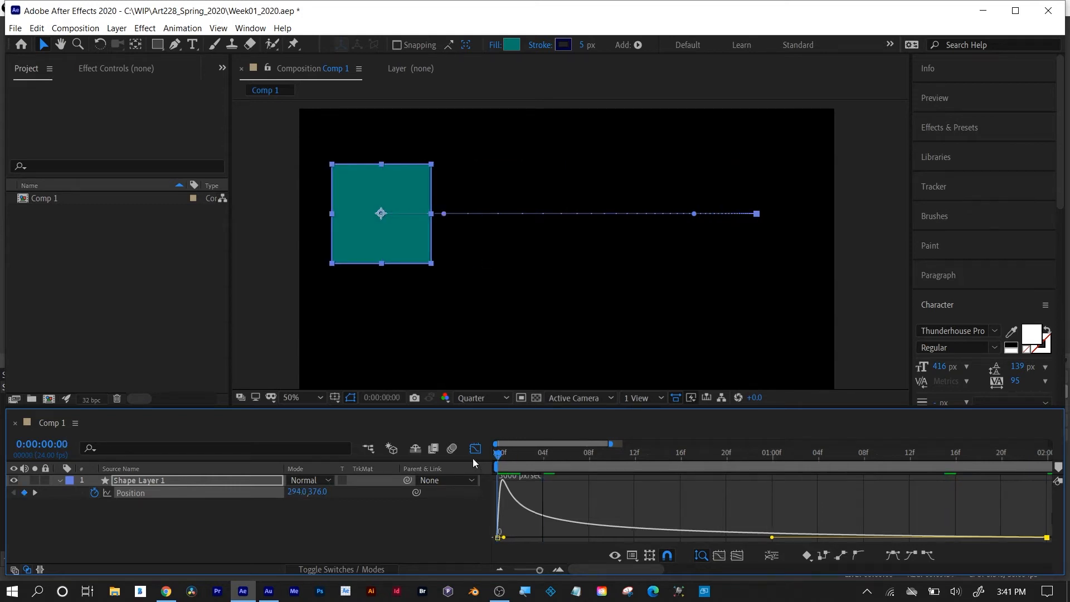
key(space)
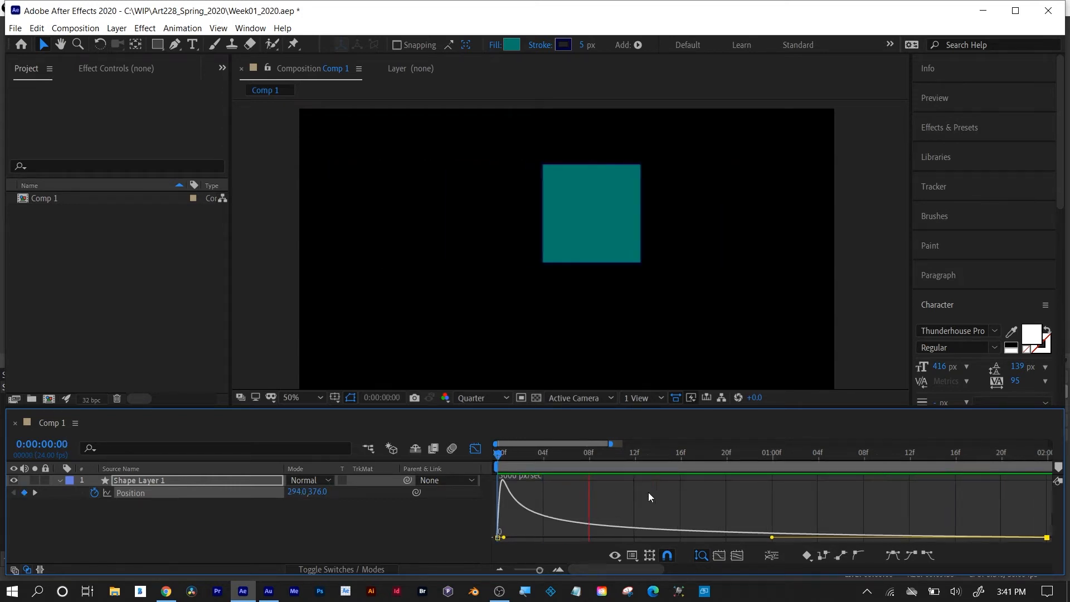
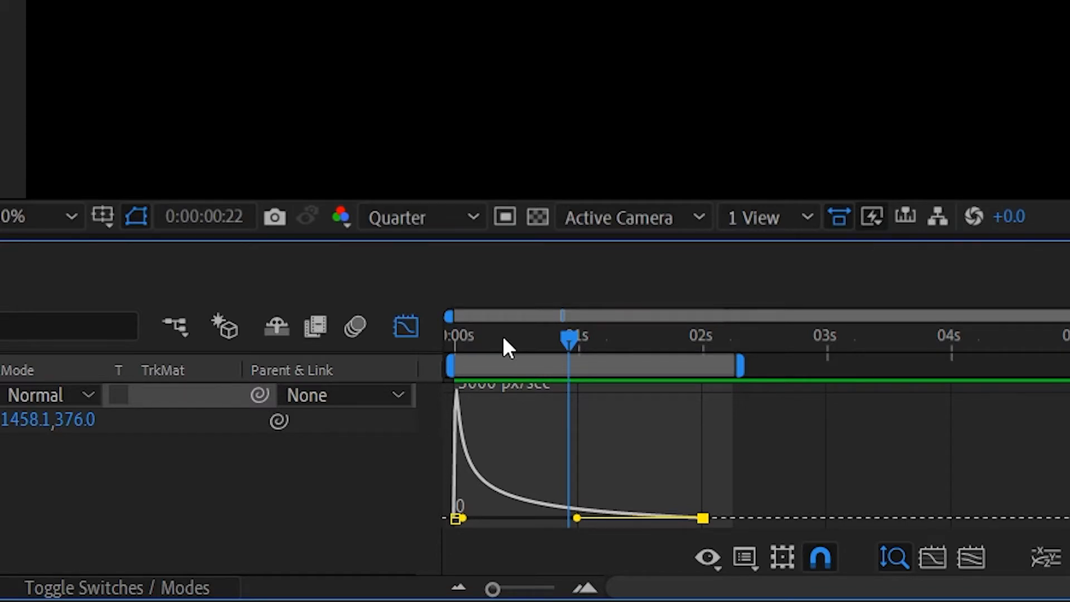
Select both position keyframes in the speed graph and view the Keyframe Assistant easing options for them.
drag(739, 423, 453, 521)
right_click(452, 520)
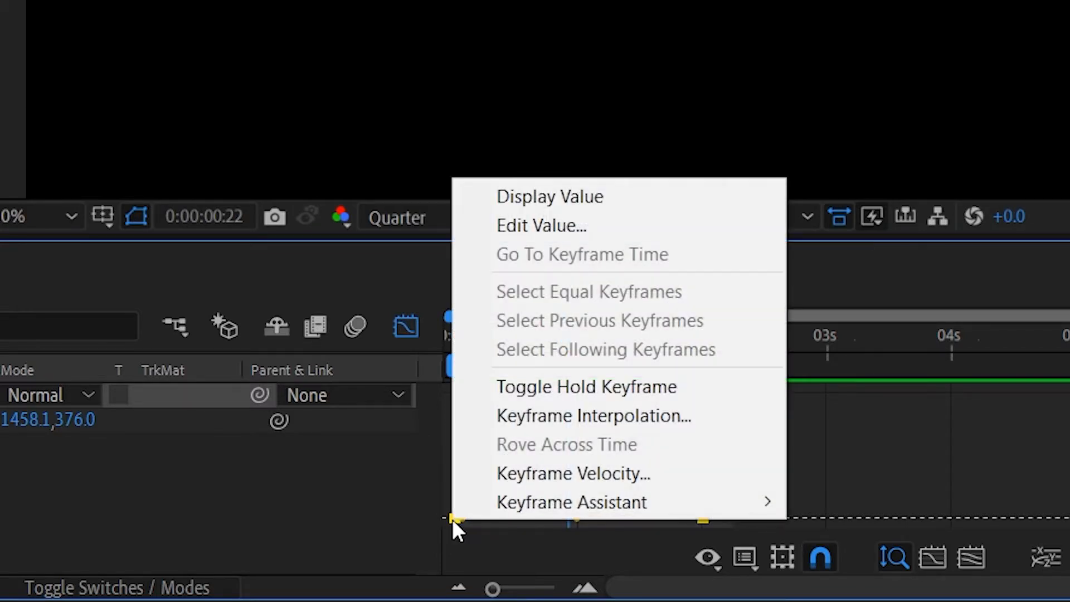
mouse_move(461, 502)
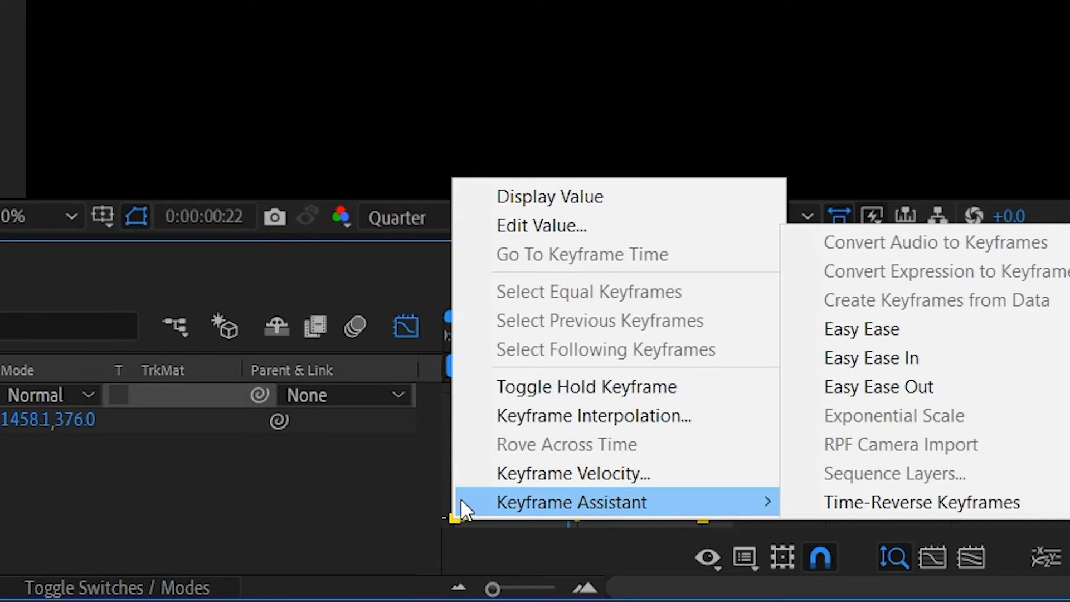
click(1002, 341)
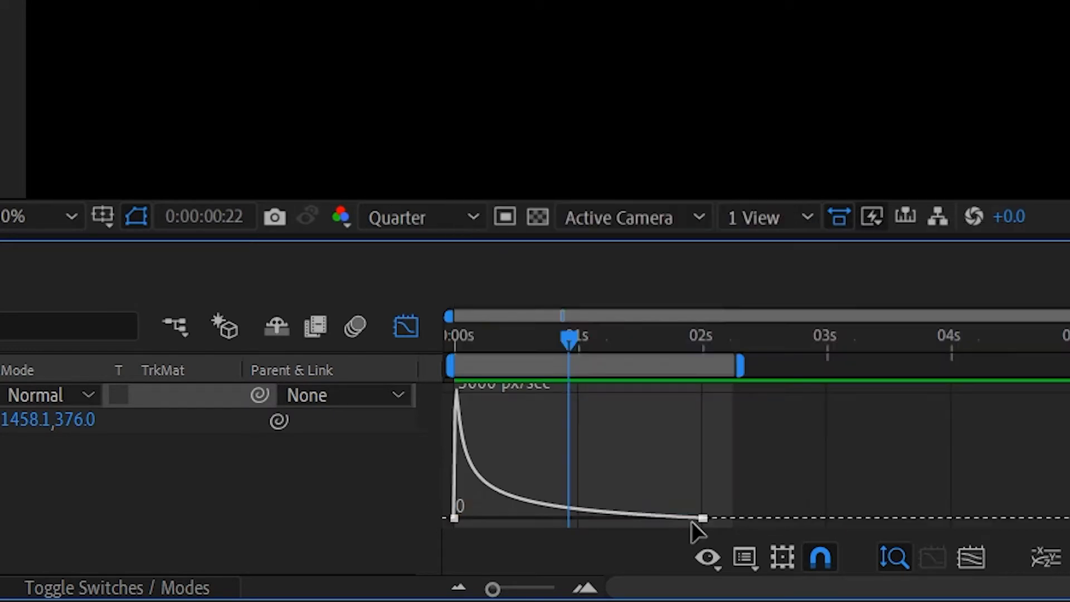
Toggle the Graph Editor off and on again, and fit the whole speed graph to the view.
click(404, 329)
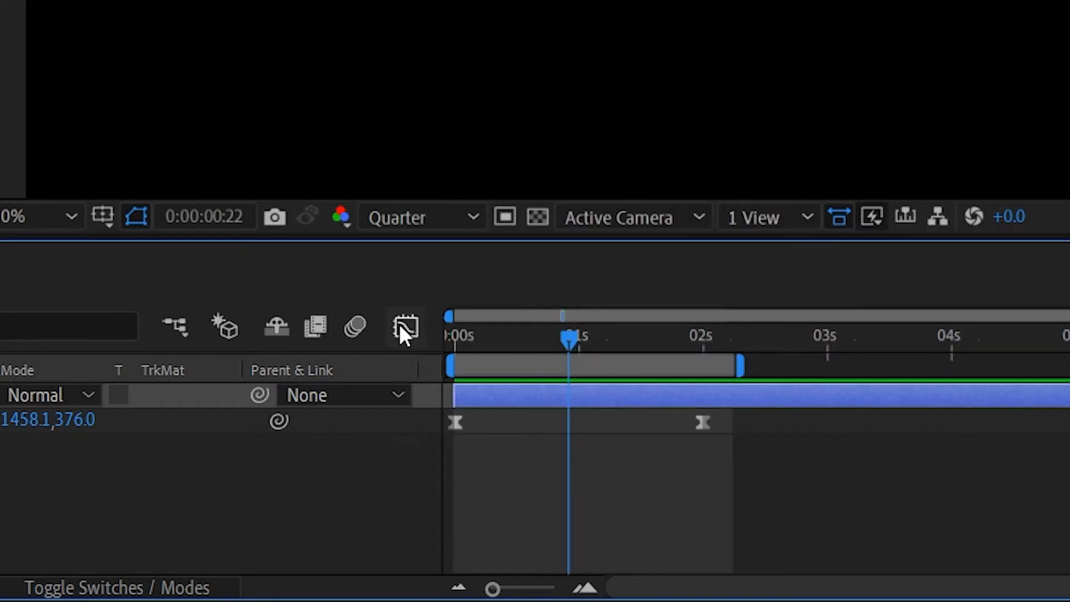
click(404, 330)
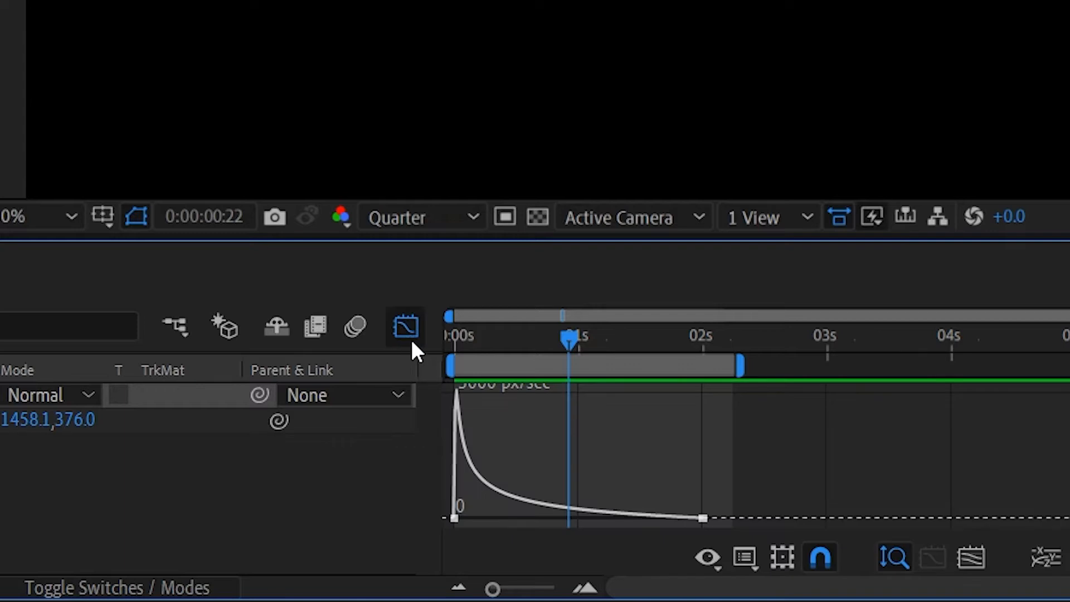
click(984, 559)
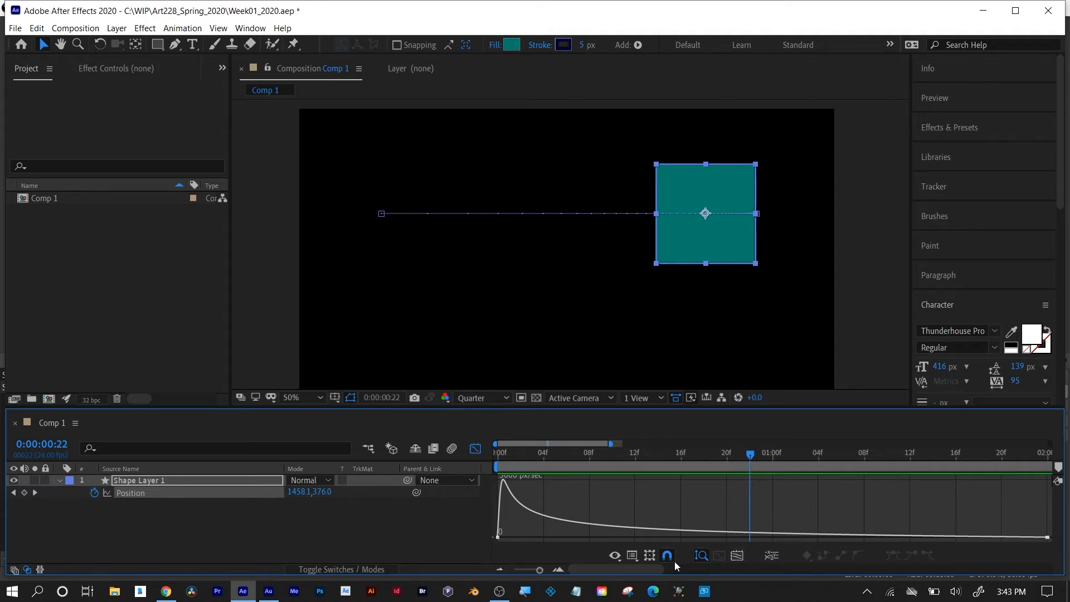
Switch to Chrome and read the ART228_Week01_NEW.pptx slides on value graphs, speed graphs and Easy Ease keyframes, from page 15 on.
click(164, 591)
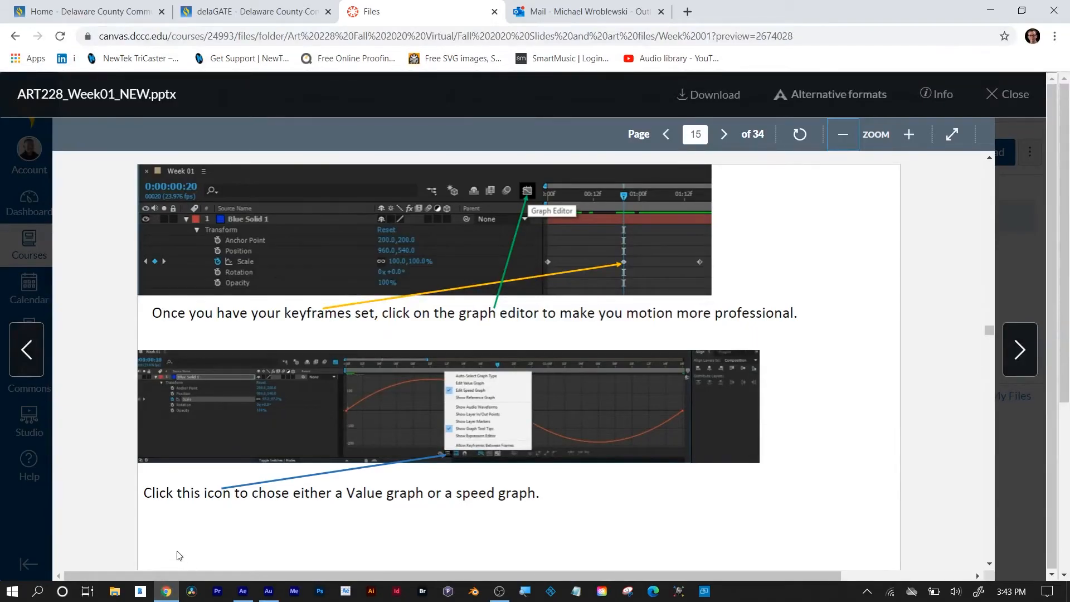
scroll(583, 417, down, 5)
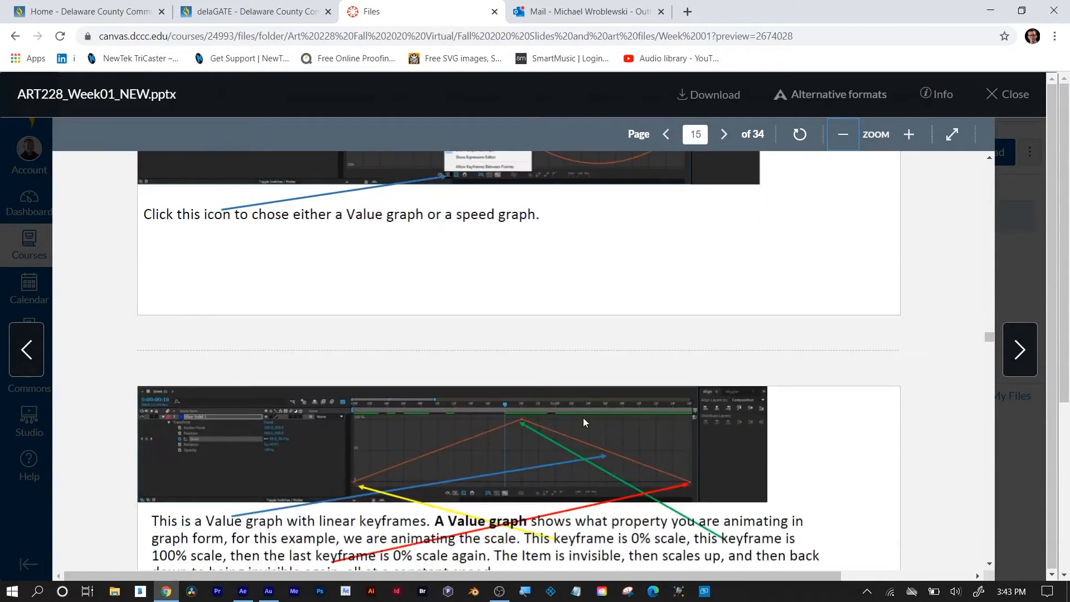
scroll(596, 426, down, 3)
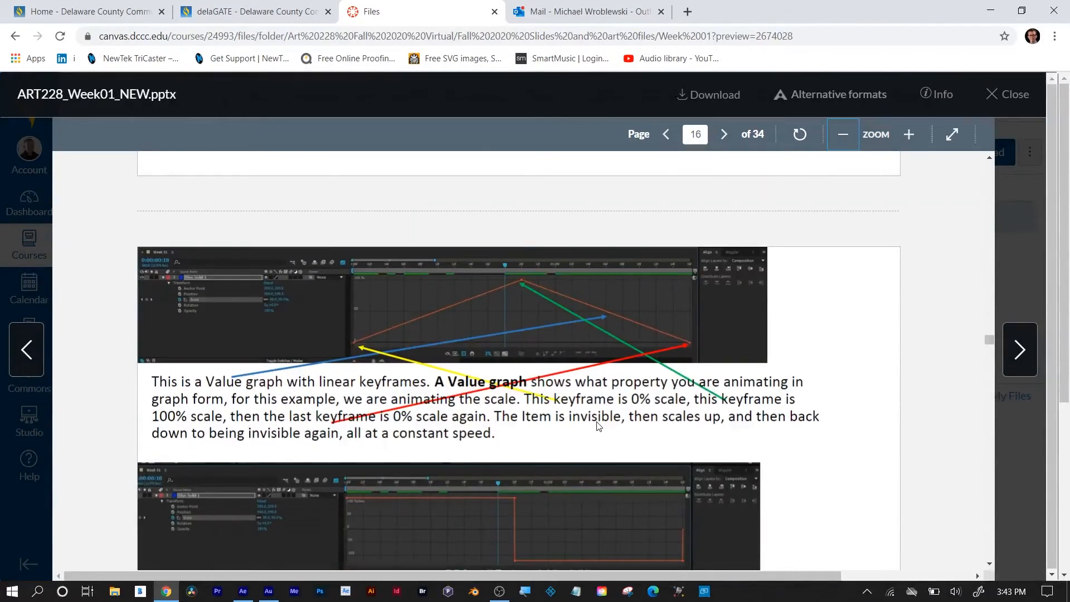
scroll(598, 427, down, 1)
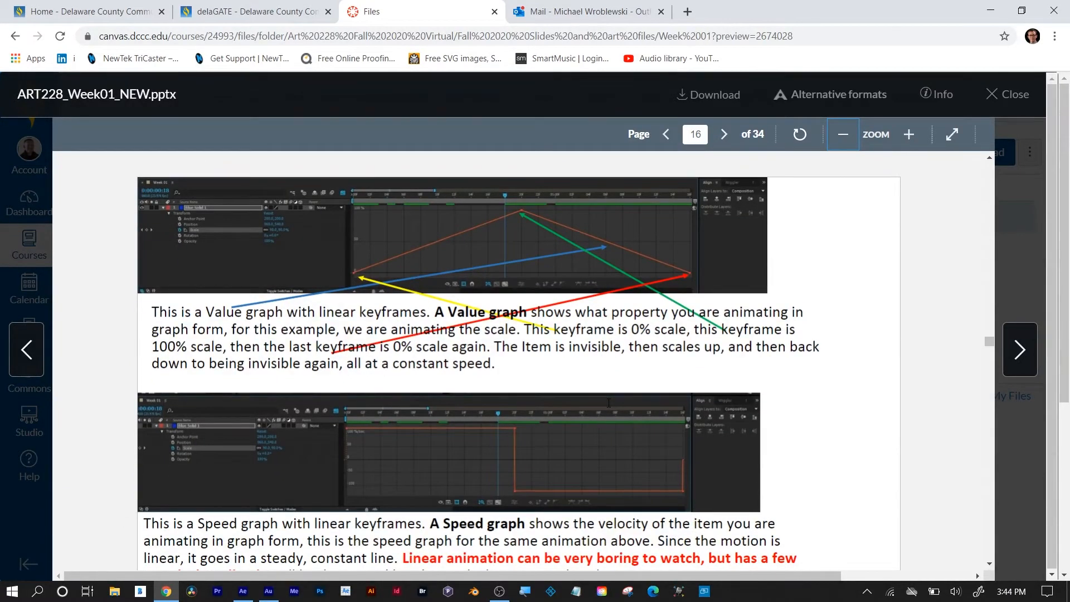
scroll(660, 364, down, 4)
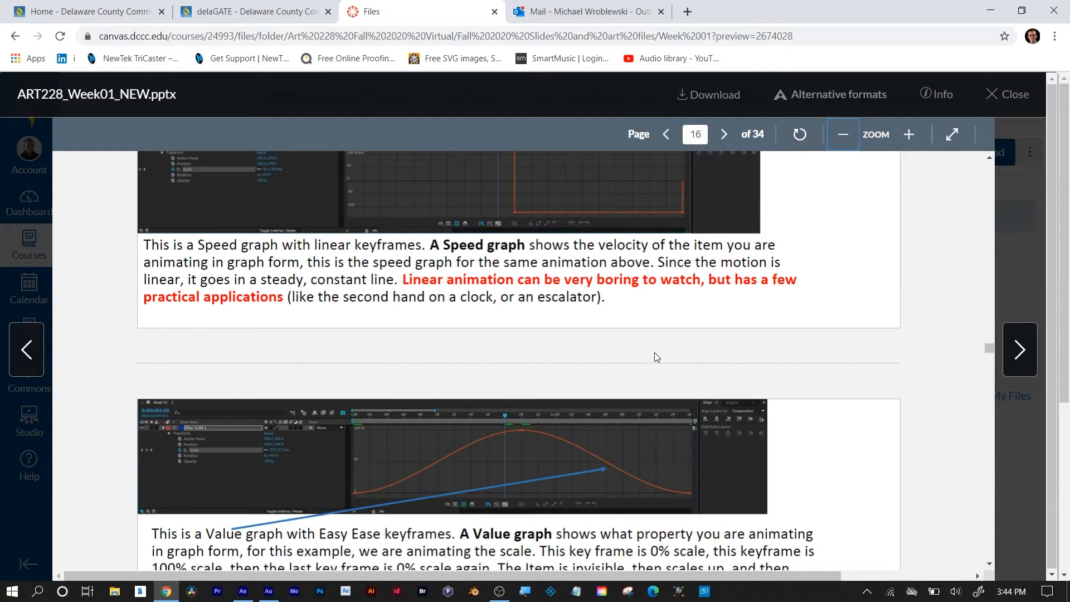
scroll(683, 347, down, 10)
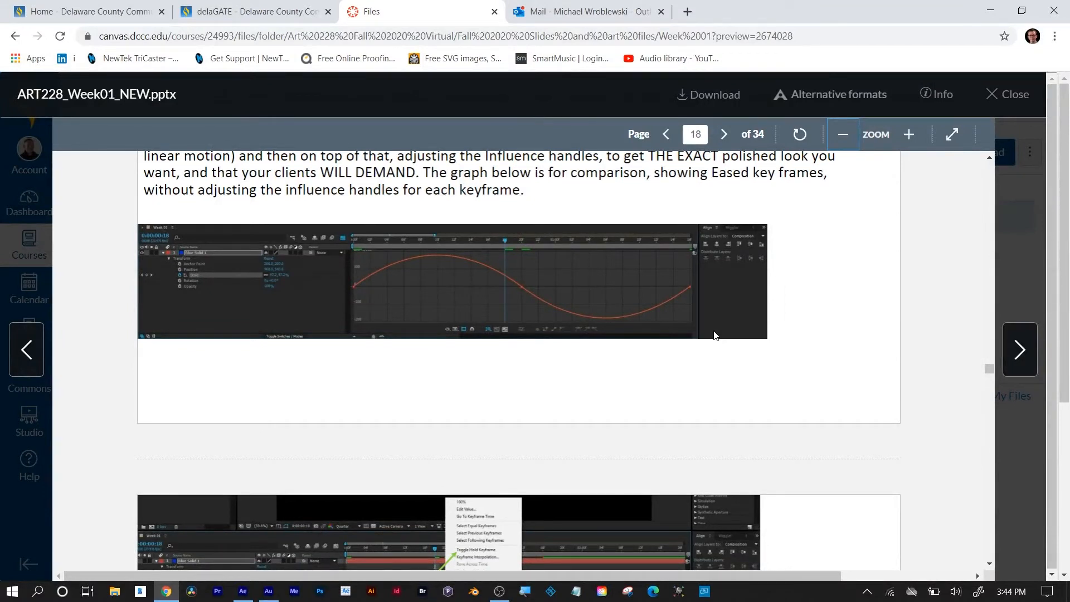
scroll(868, 334, down, 3)
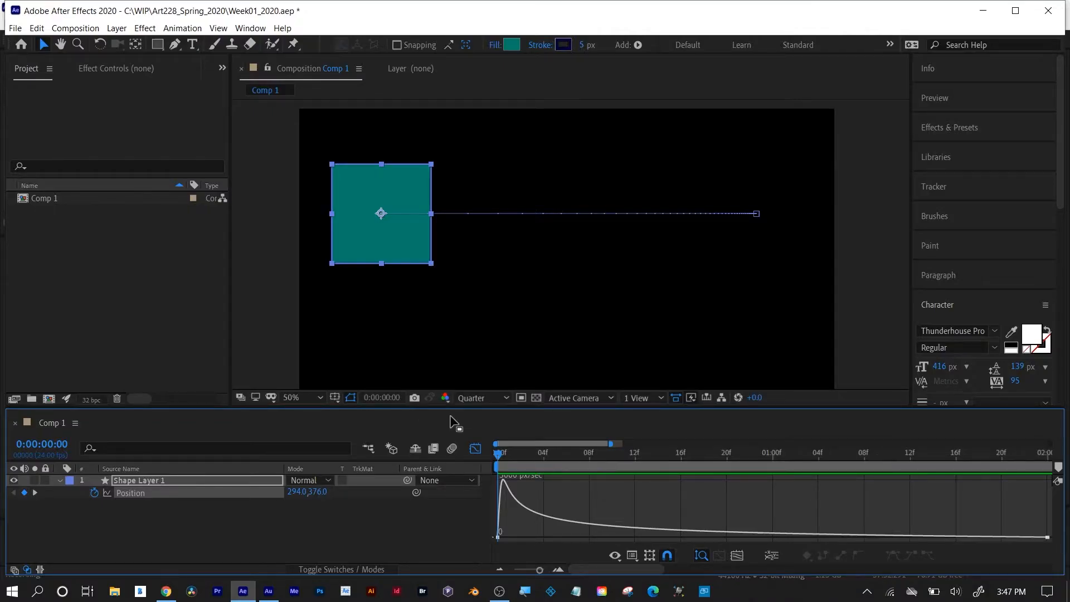
Delete the animated square's layer from the composition and close the Graph Editor.
click(399, 230)
key(Delete)
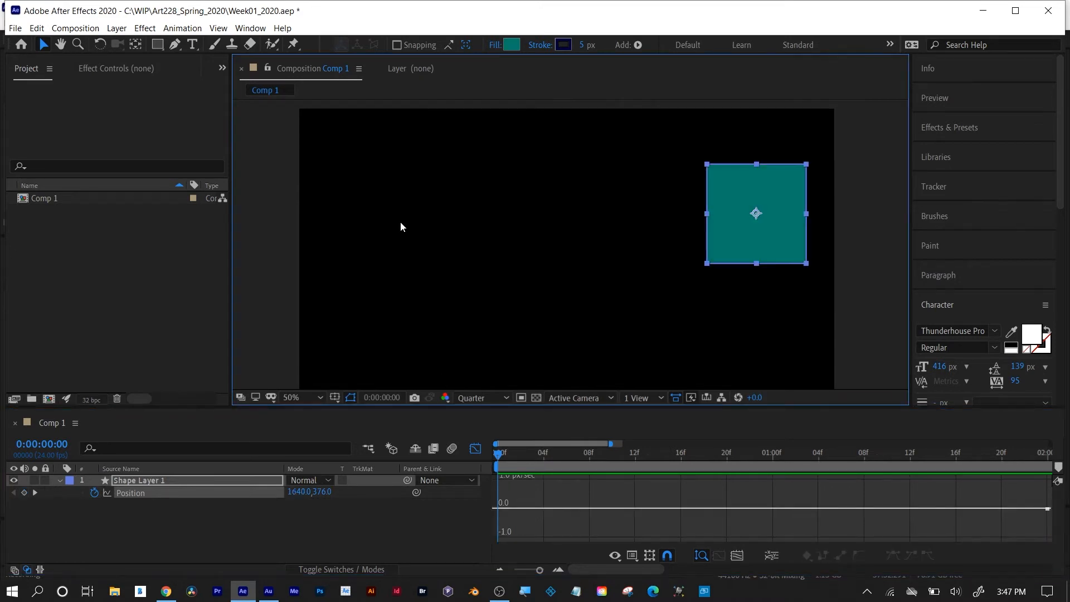
key(Delete)
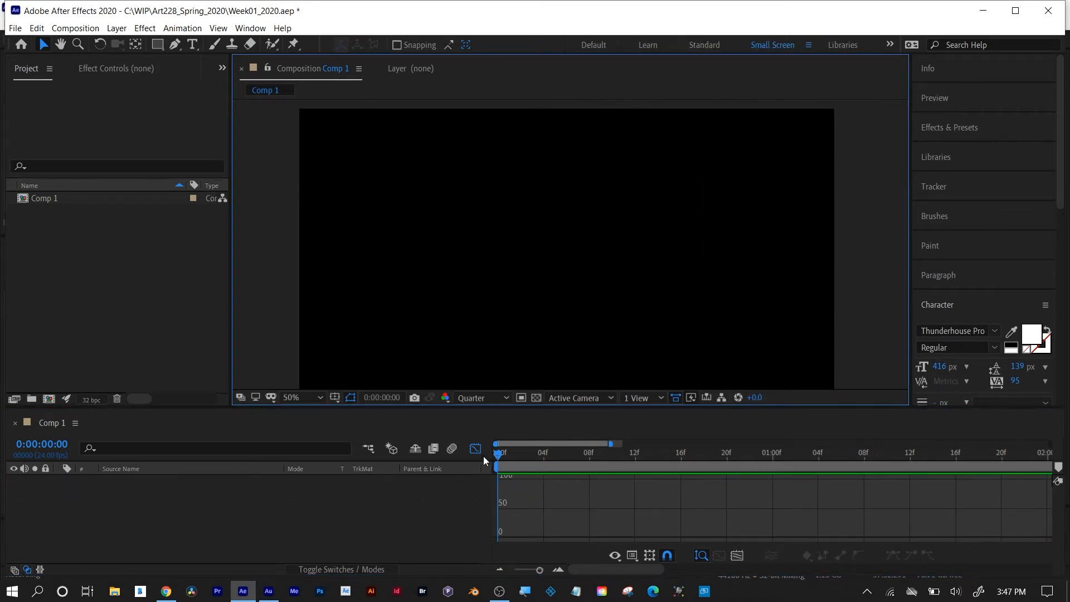
click(475, 449)
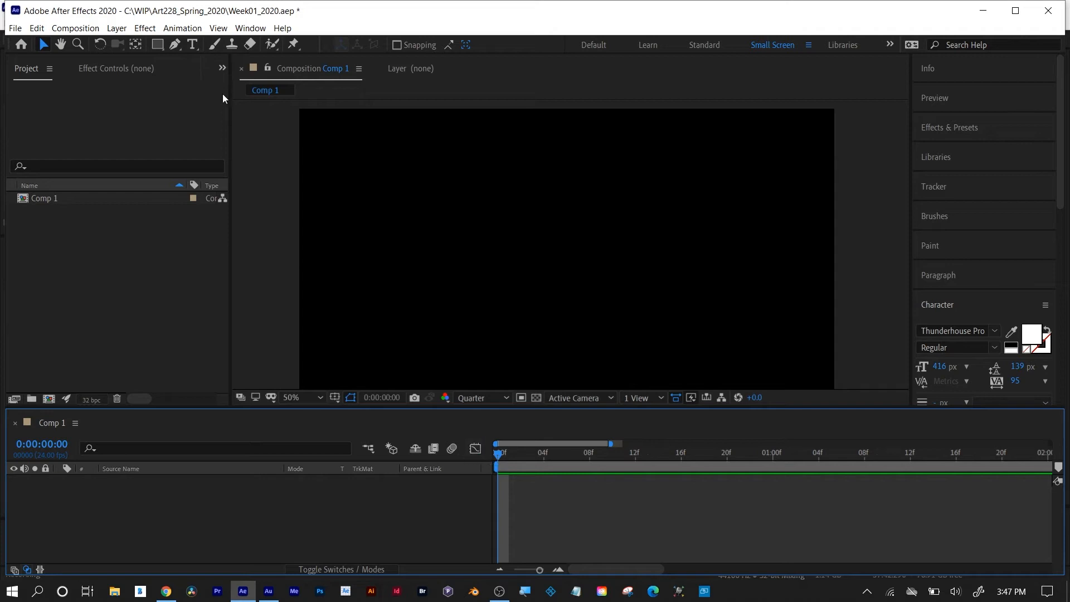
Draw a new square near the composition's left edge with the Rectangle tool, keeping the playhead at the first frame.
click(157, 44)
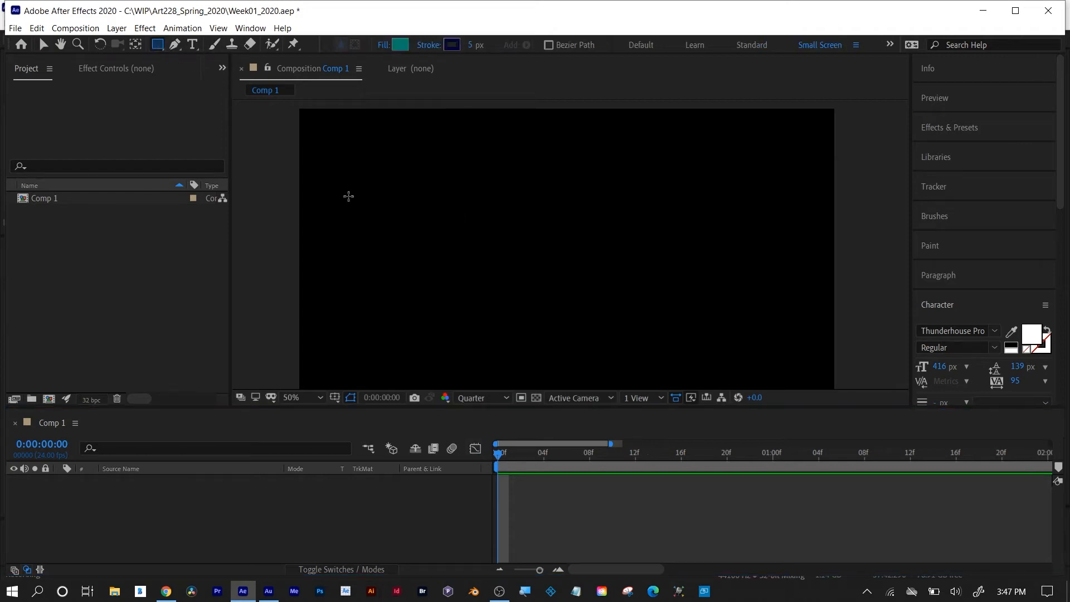
drag(349, 196, 429, 280)
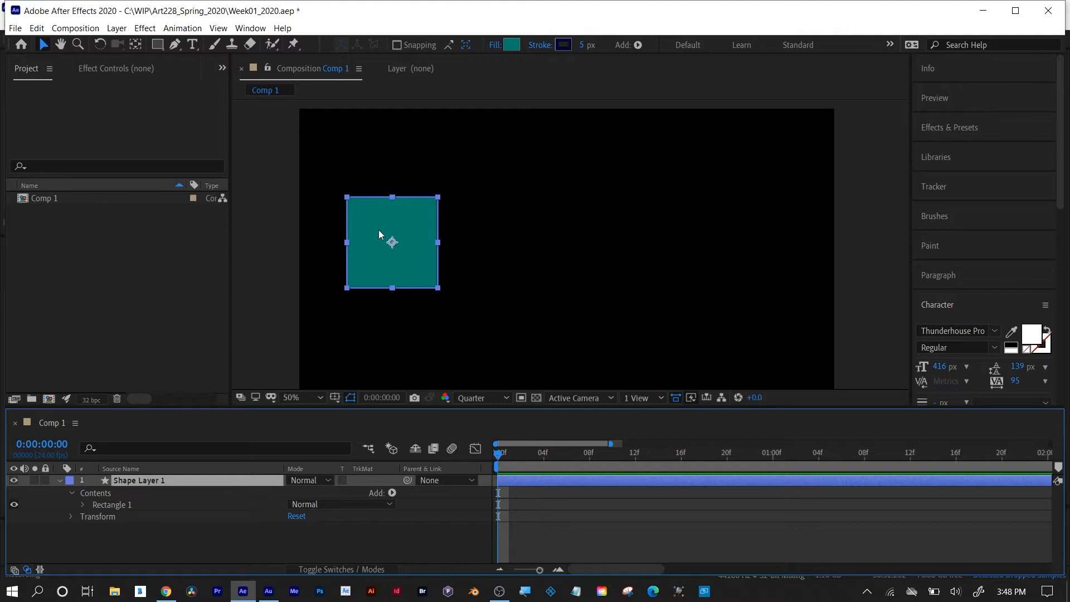
drag(519, 453, 487, 455)
Show only the new square's Position property and set its first keyframe at 0:00:00:00.
click(72, 517)
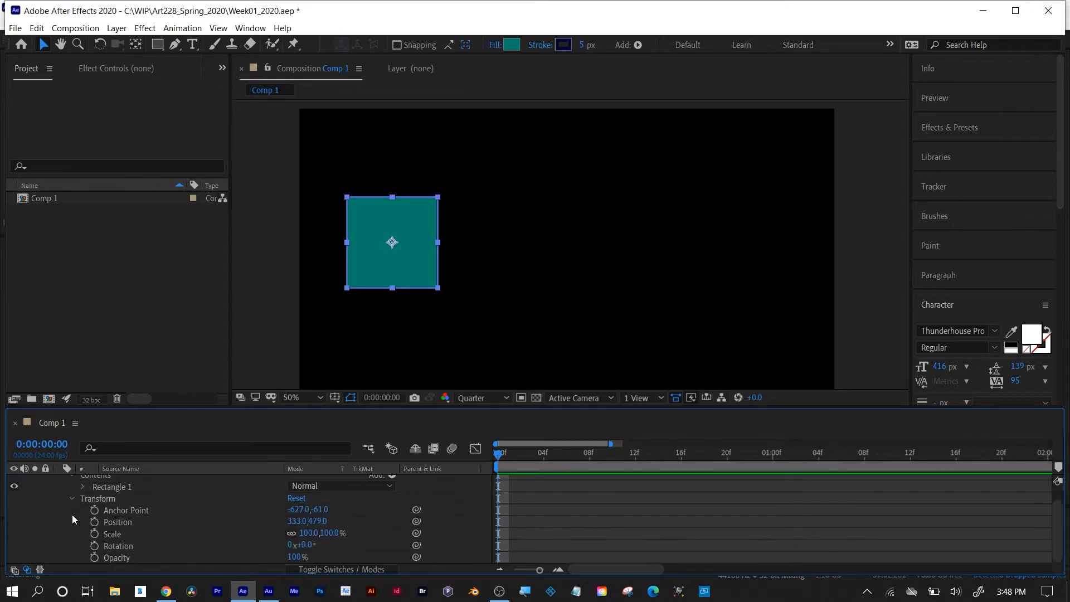
key(p)
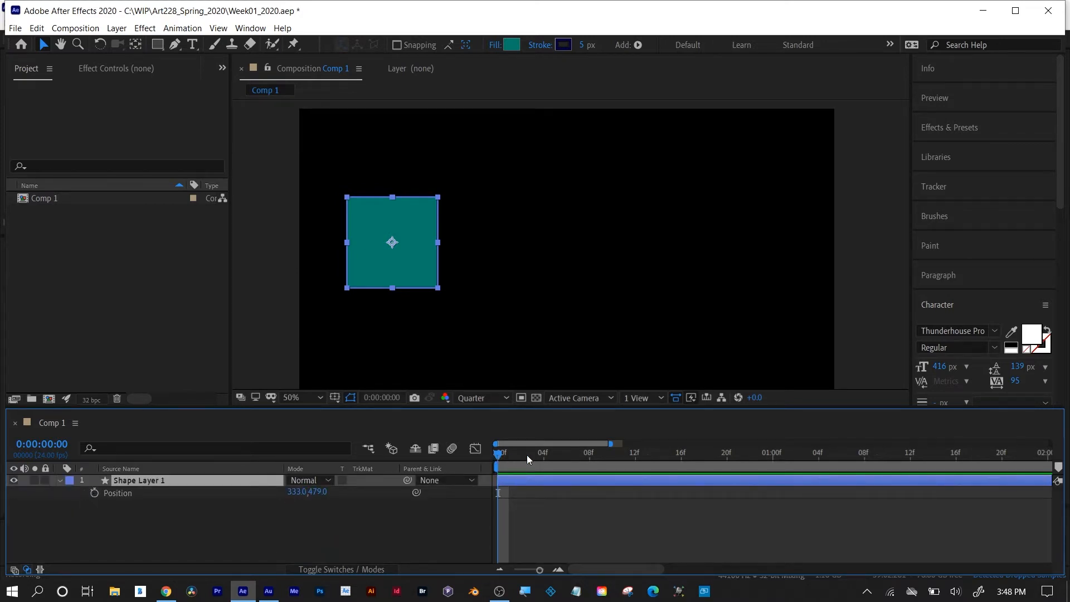
click(95, 493)
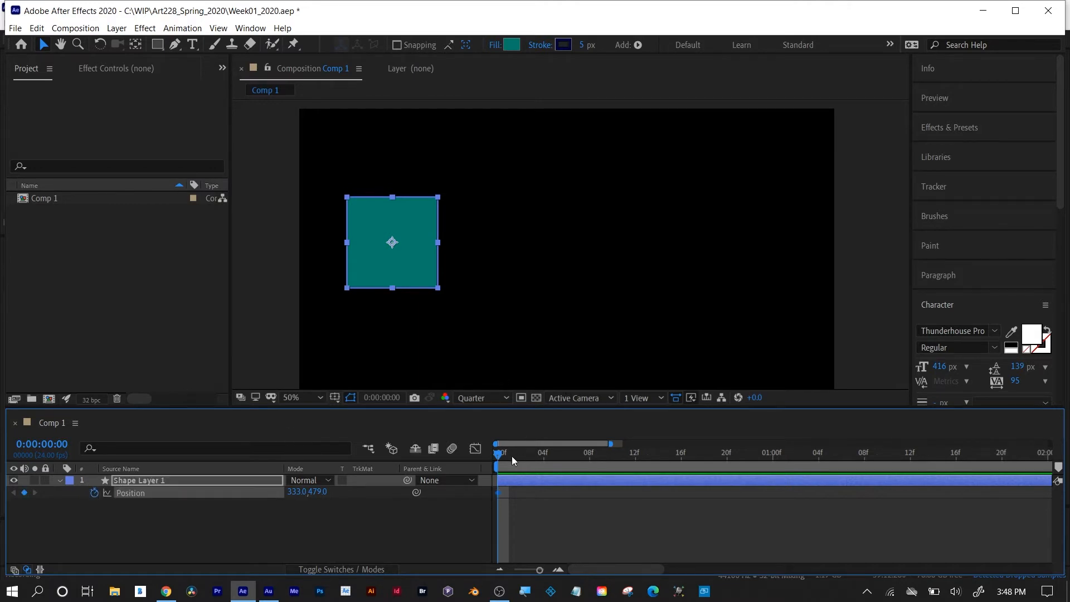
Extend the work area slightly past 3 seconds and, at 0:00:03:00, move the square straight across to about X 1631.
drag(498, 457, 600, 453)
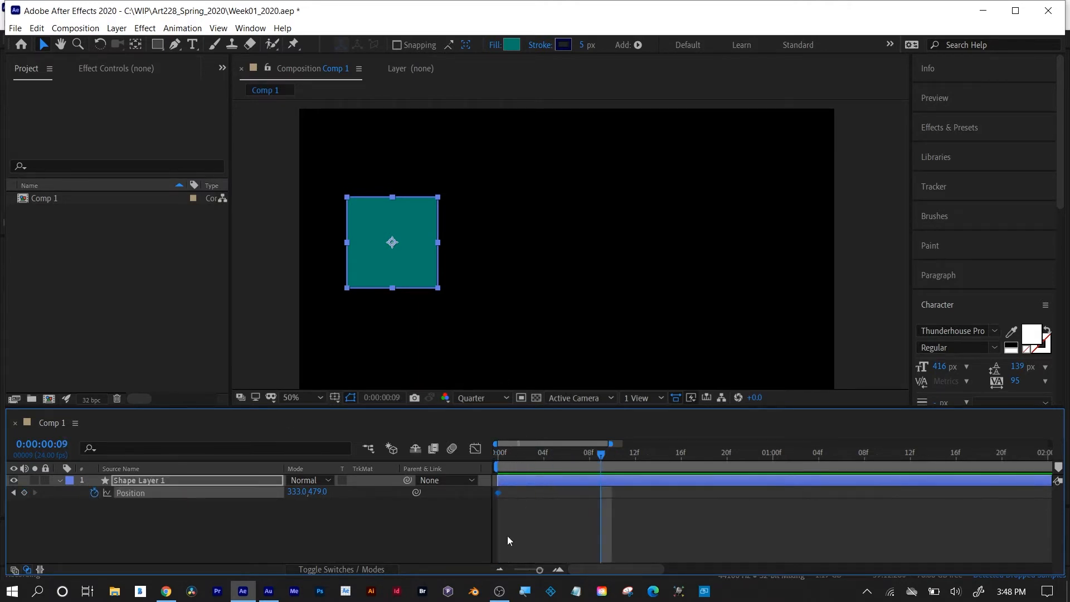
drag(540, 571, 443, 570)
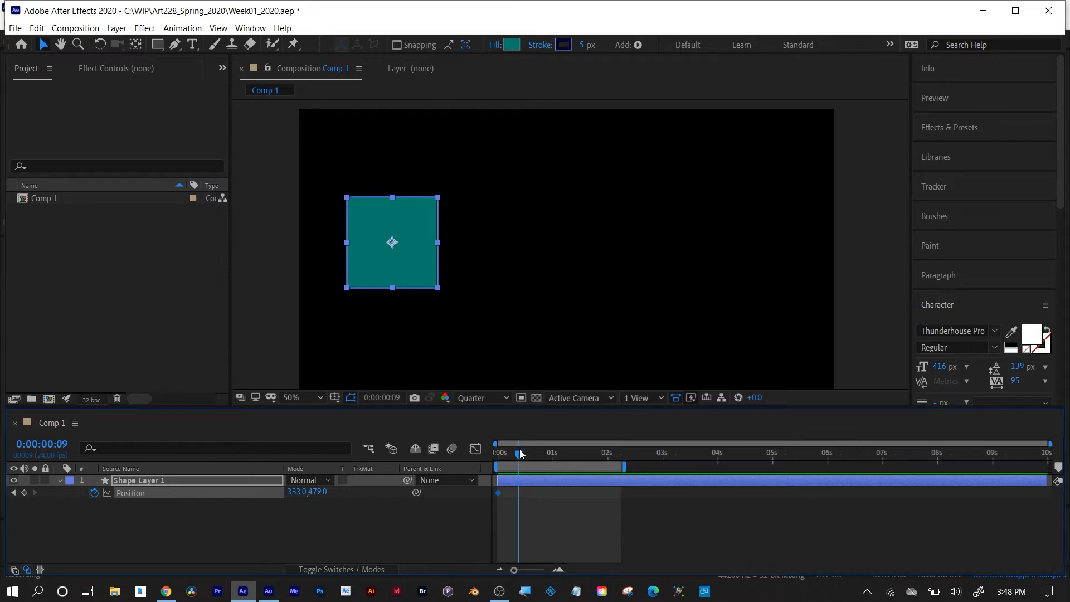
drag(520, 454, 684, 465)
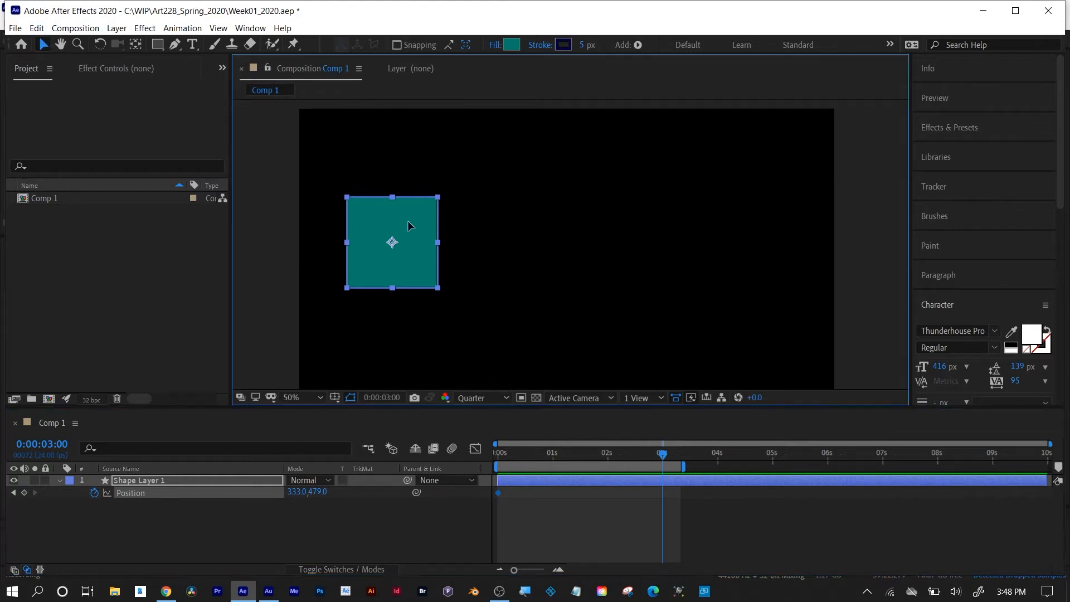
drag(407, 220, 769, 249)
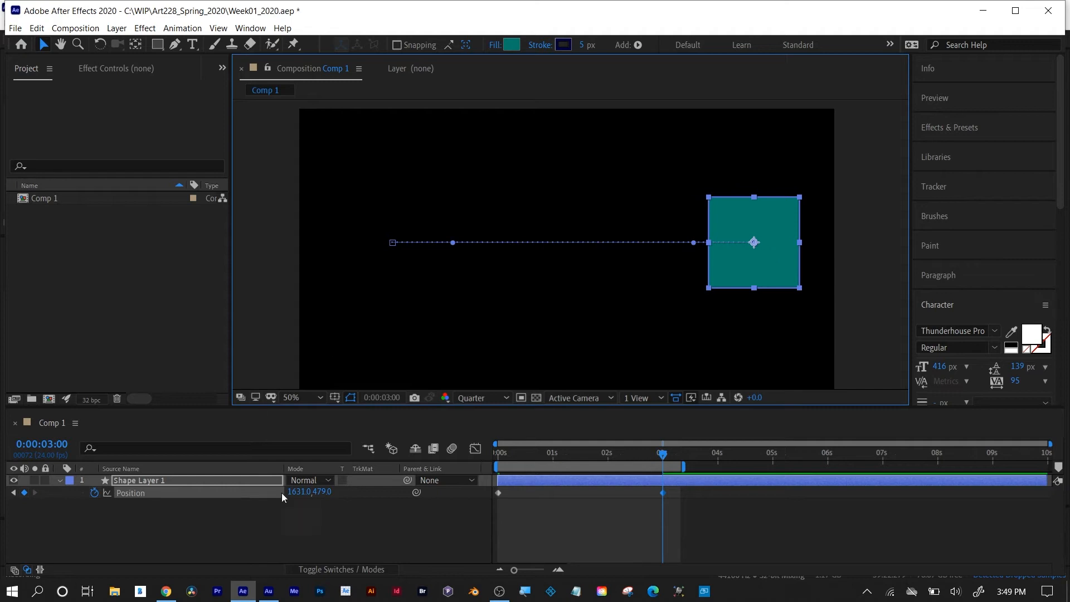
Set the square's X position at the 3-second keyframe to 1650.
drag(302, 495, 219, 464)
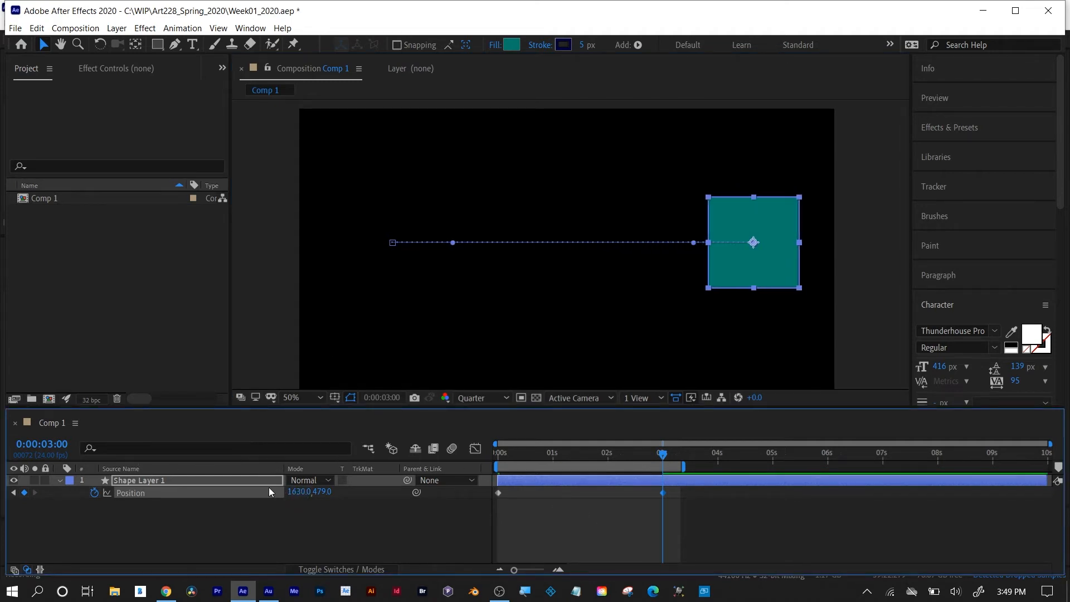
click(296, 493)
text(1650)
key(Return)
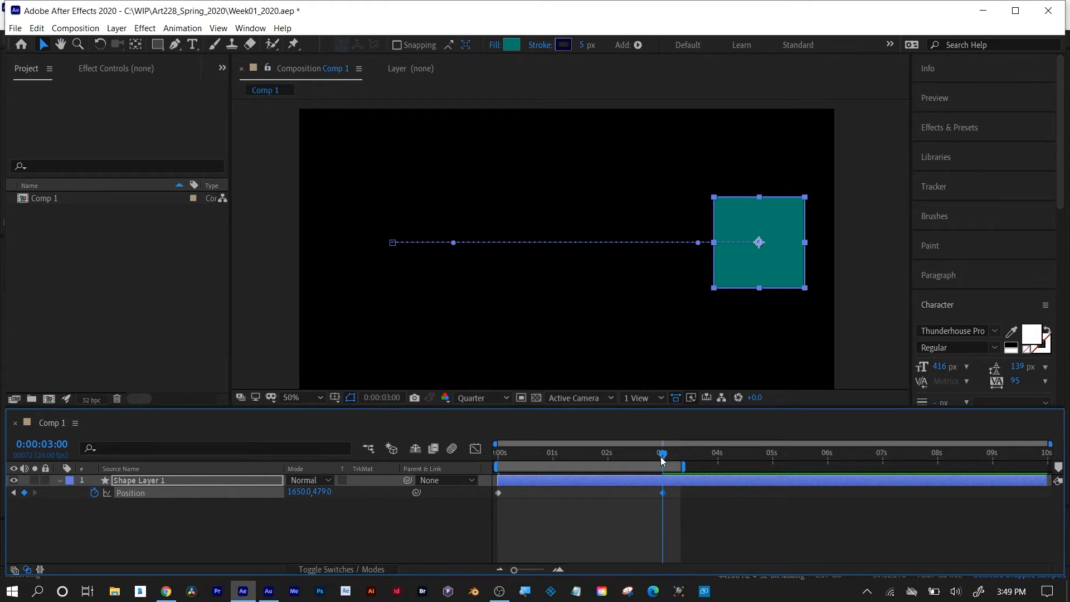
Preview the square's linear motion from the first frame and stop playback.
drag(661, 456, 471, 451)
key(space)
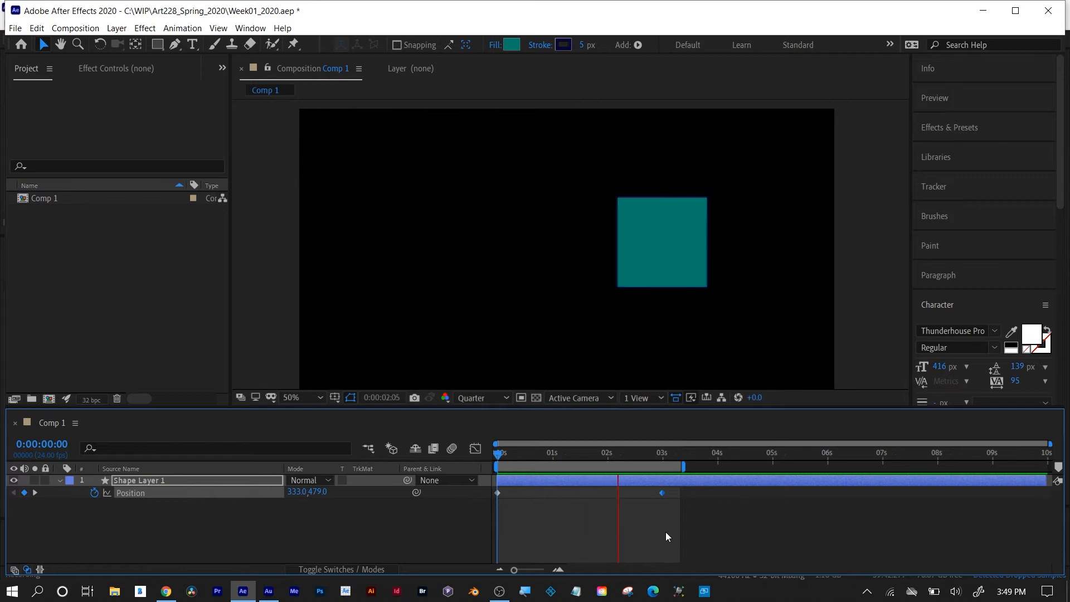
key(space)
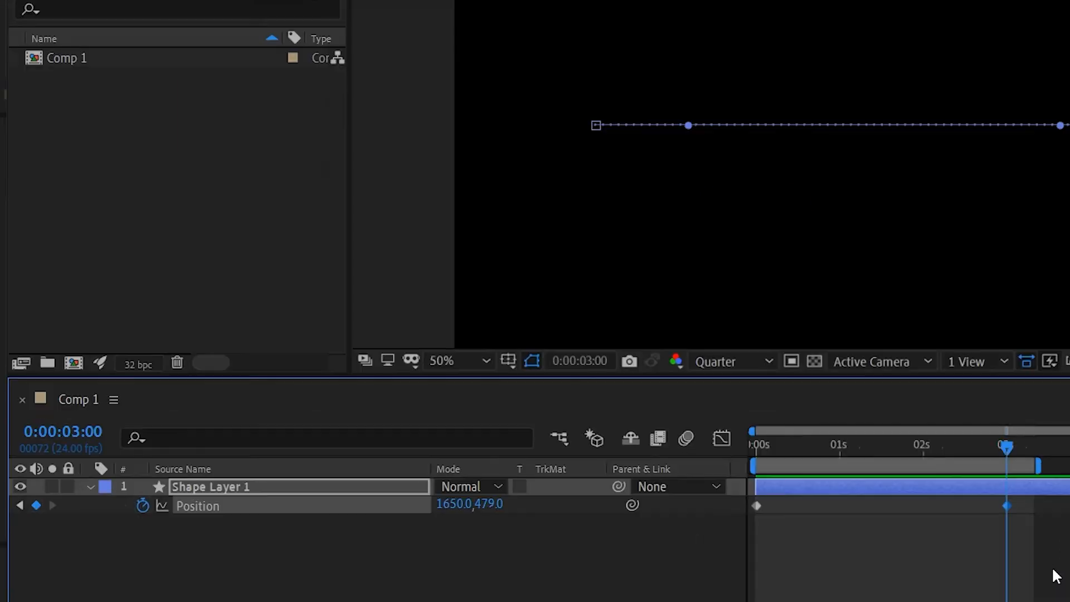
Practise selecting both Position keyframes together and clear the selection again.
drag(694, 535, 495, 486)
drag(750, 493, 726, 493)
click(259, 527)
click(198, 505)
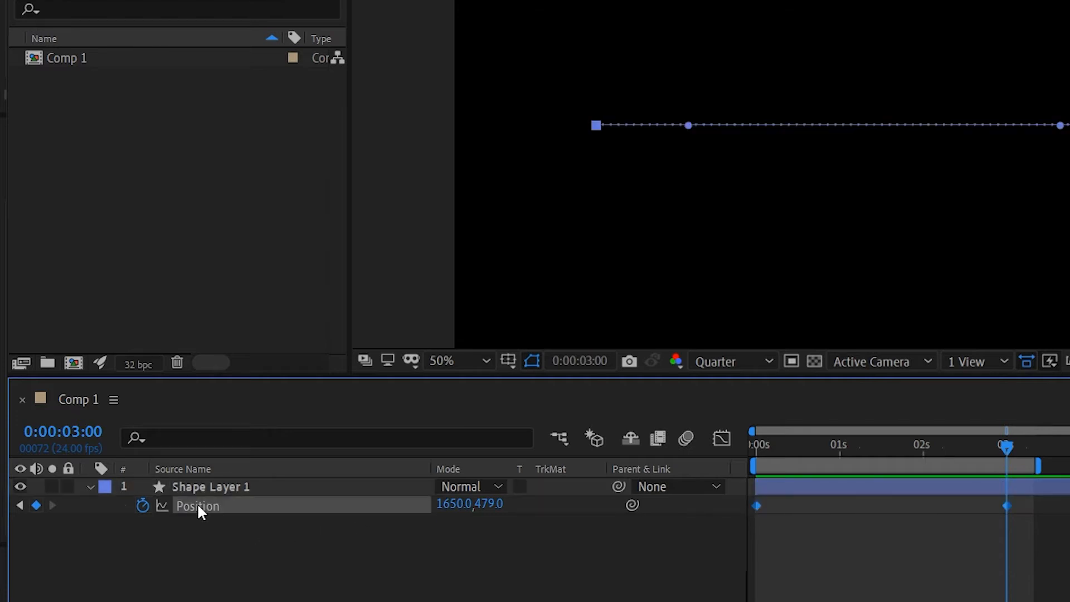
click(895, 547)
click(1007, 506)
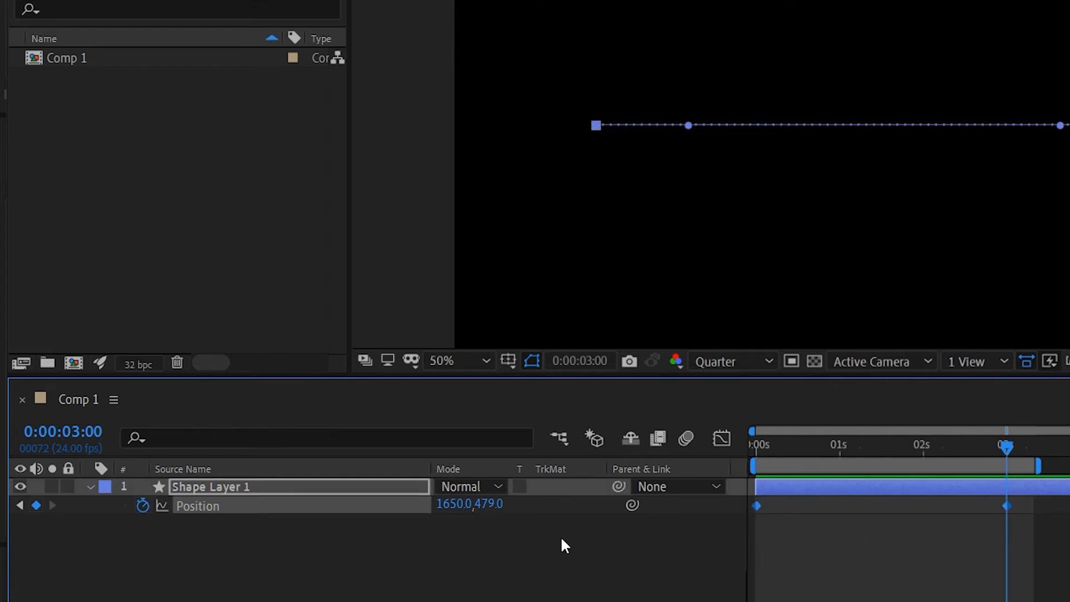
click(240, 512)
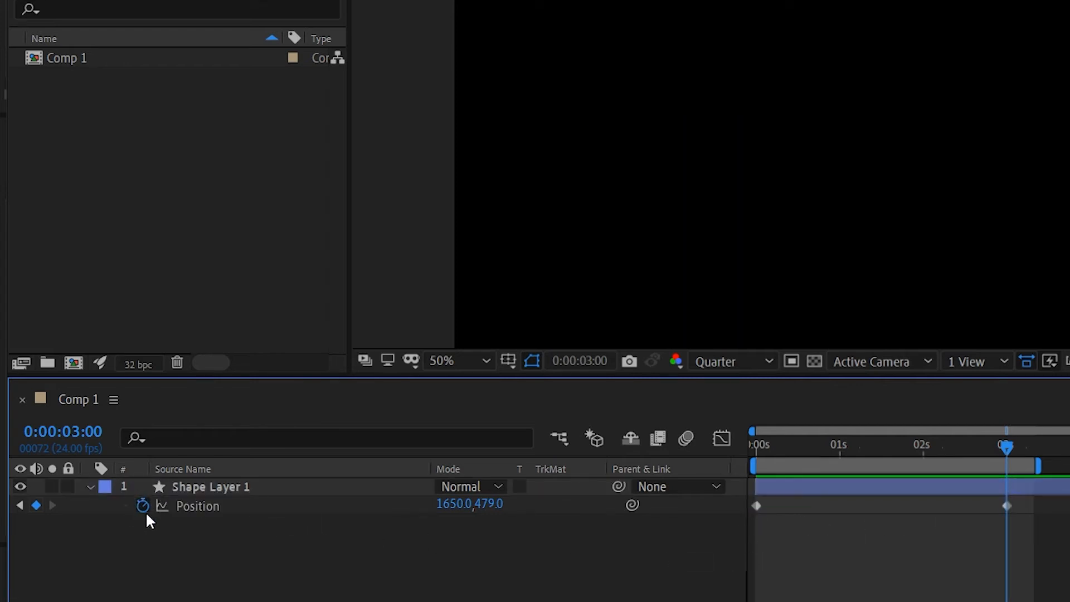
Apply Easy Ease to both of the square's Position keyframes.
click(199, 504)
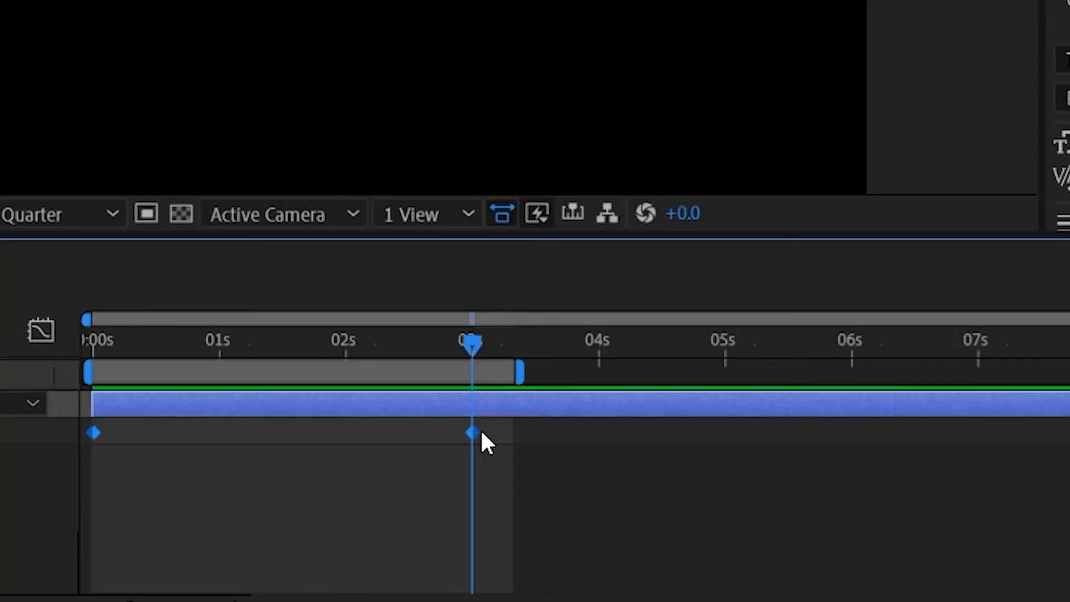
right_click(469, 433)
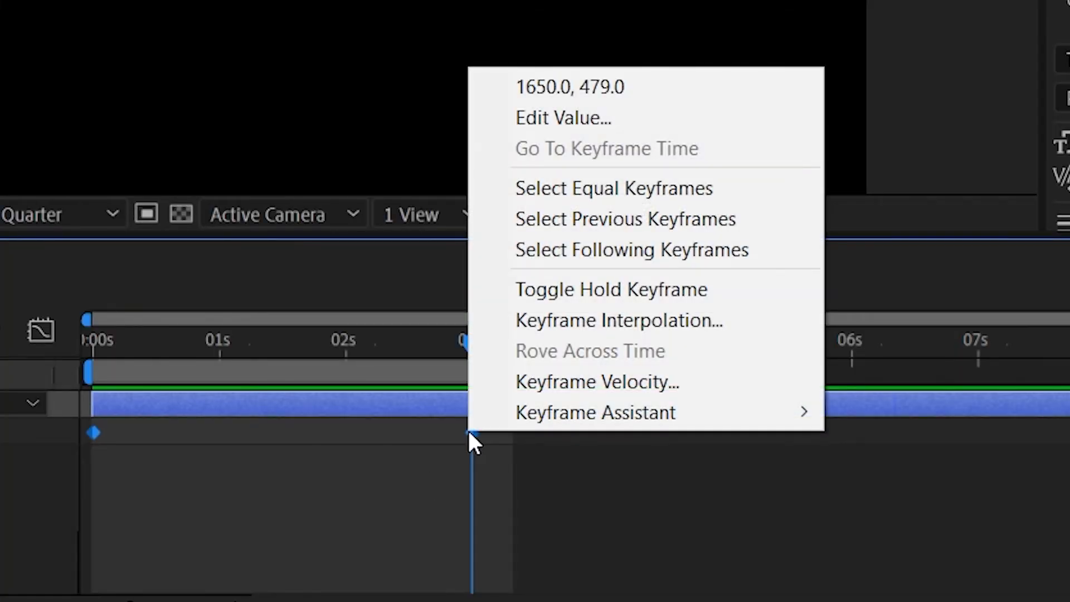
mouse_move(537, 425)
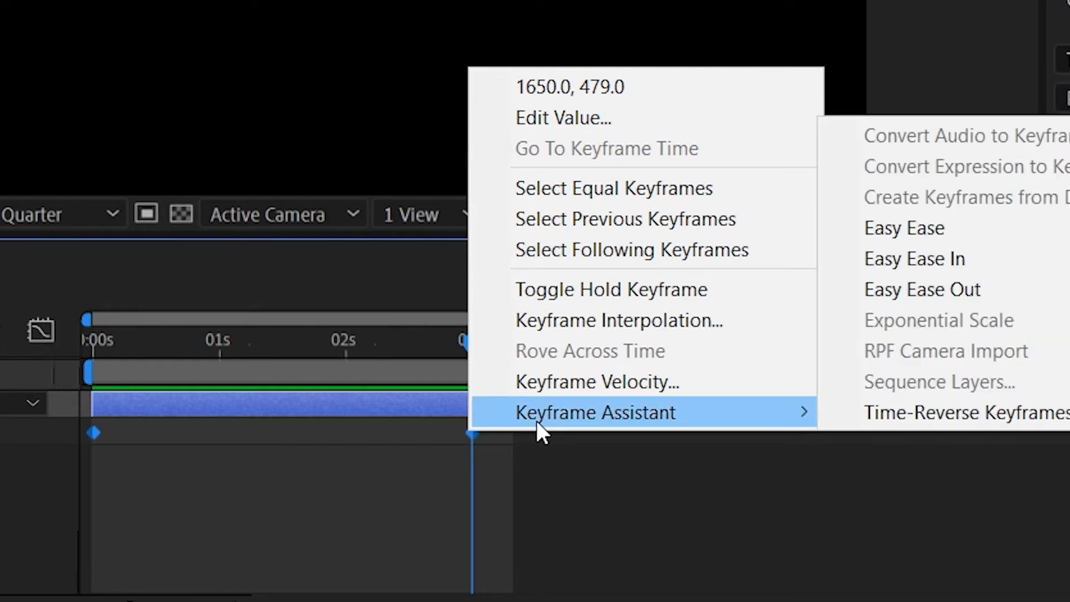
click(994, 234)
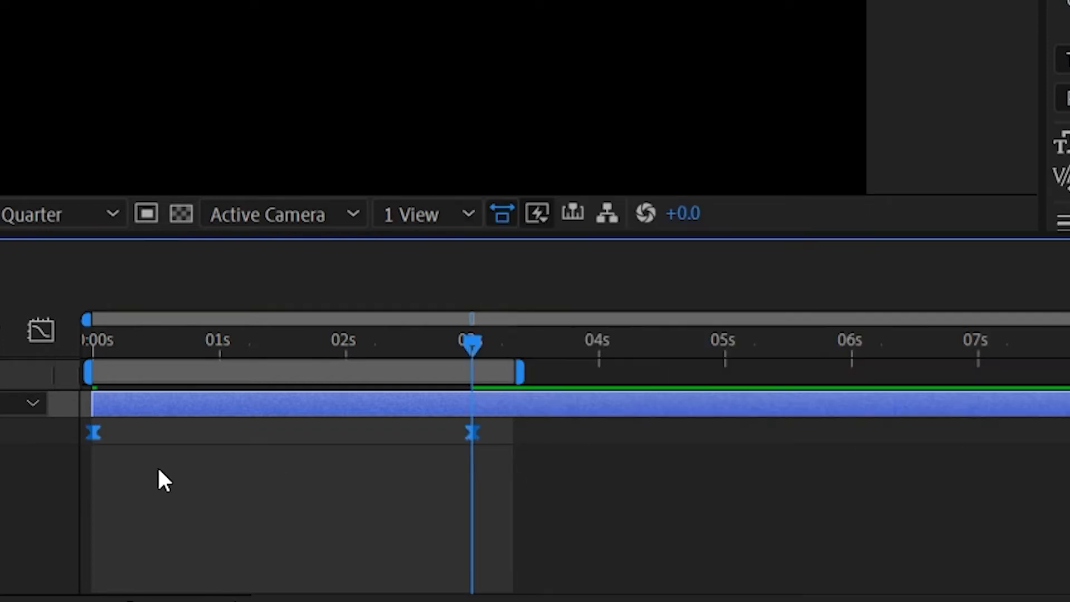
Preview the eased motion from the first frame at Quarter resolution, stop playback and return to the first frame.
drag(902, 415, 418, 441)
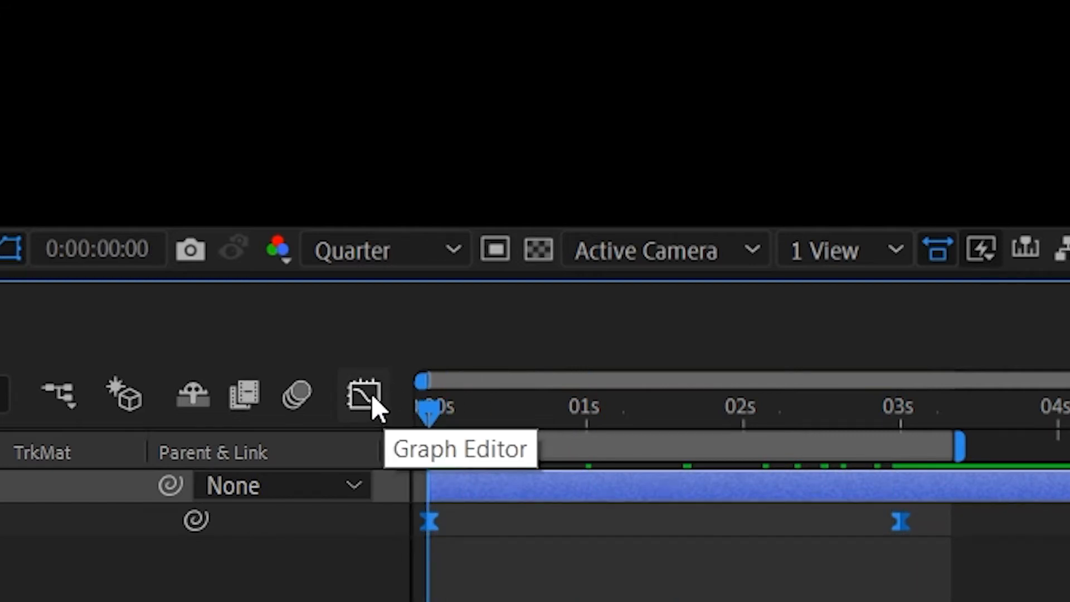
click(391, 248)
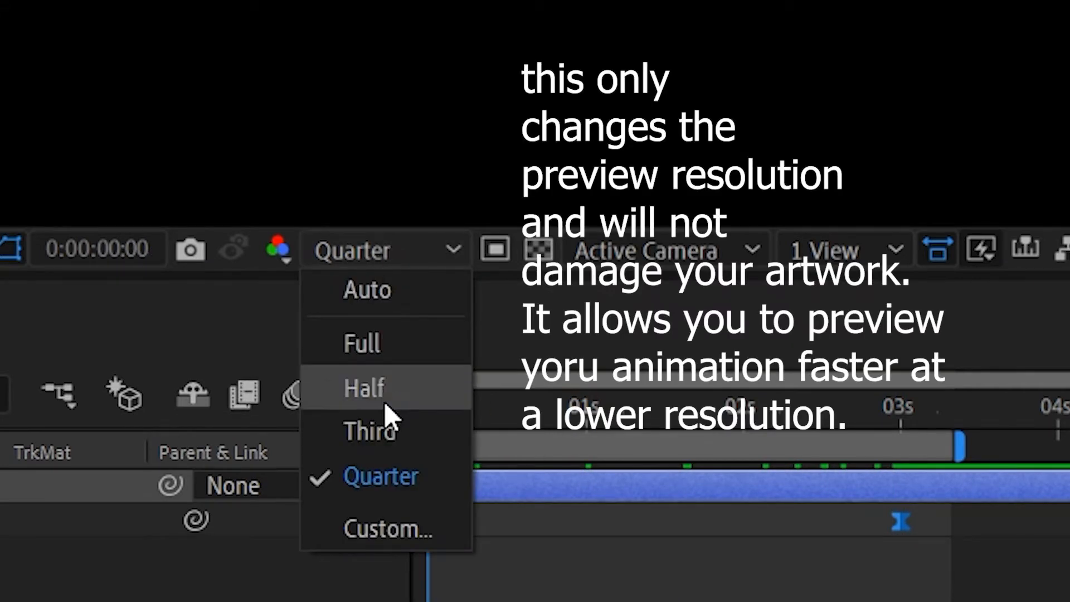
click(389, 481)
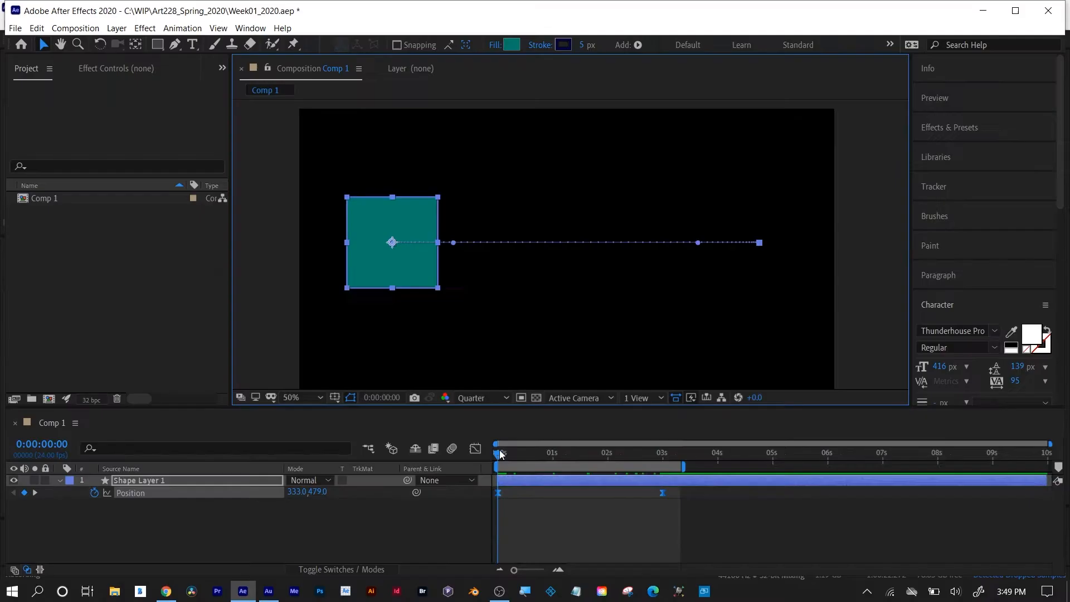
key(space)
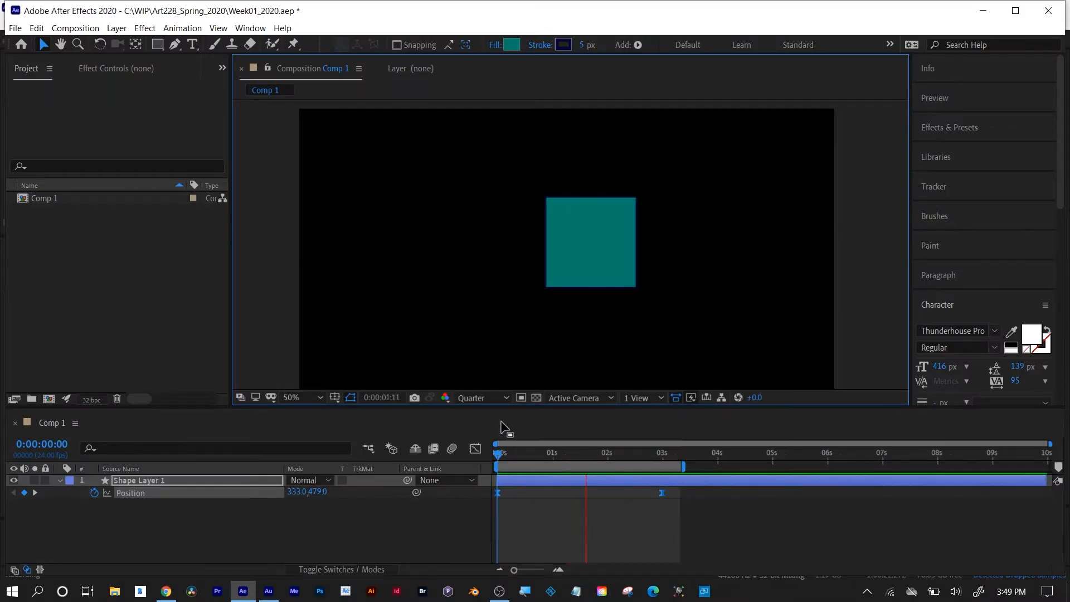
key(space)
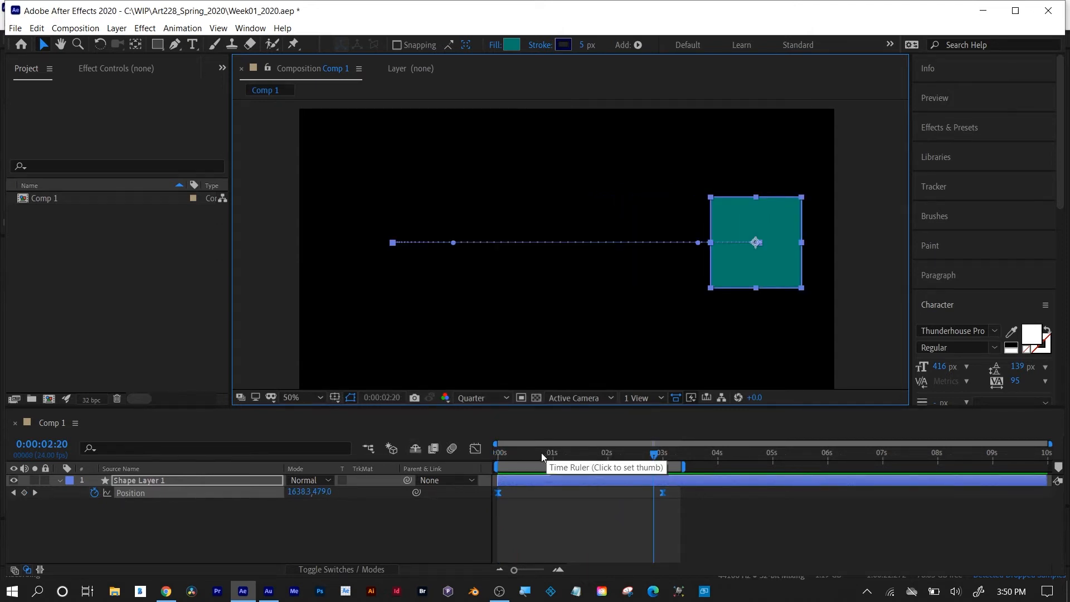
key(Home)
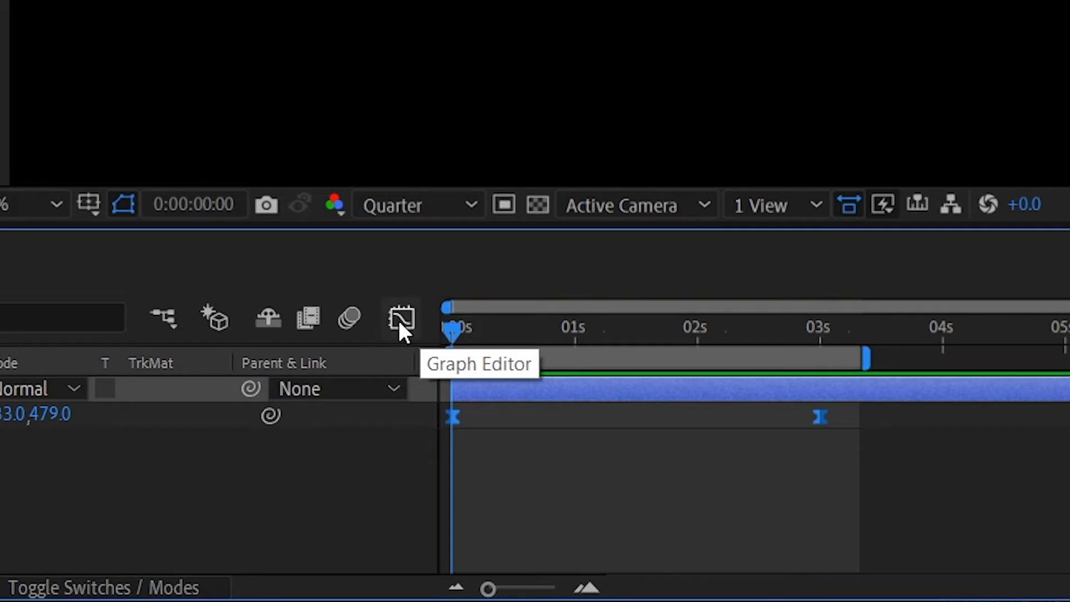
In the Position speed graph, with the time at 0:00:01:11, adjust the 3-second keyframe's influence handle so it reaches back to about 2.3 seconds.
click(400, 325)
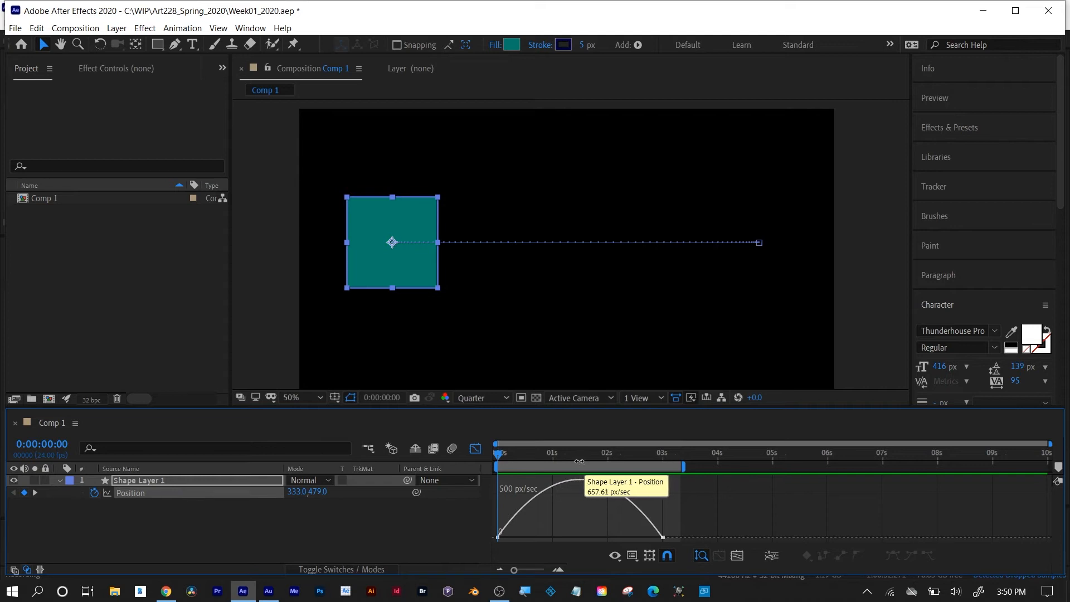
drag(581, 455, 577, 455)
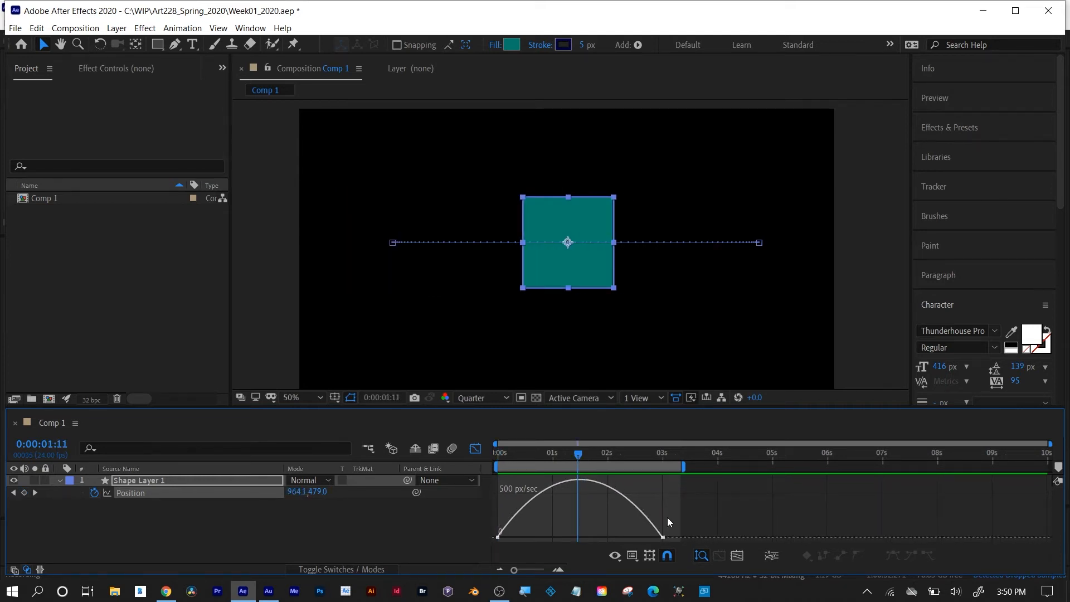
click(664, 538)
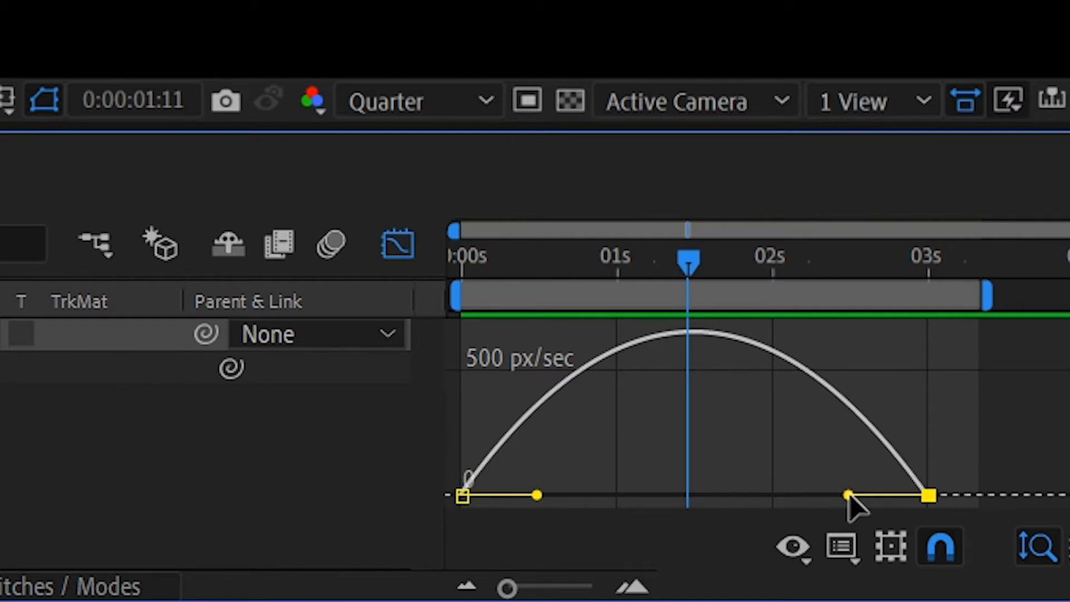
drag(848, 496, 662, 507)
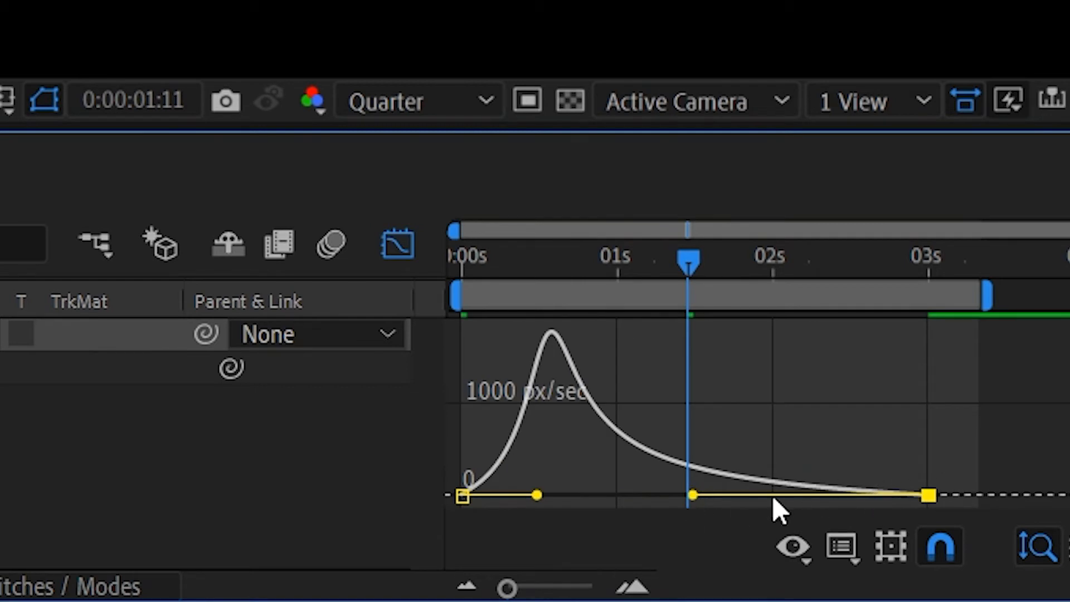
drag(694, 494, 821, 497)
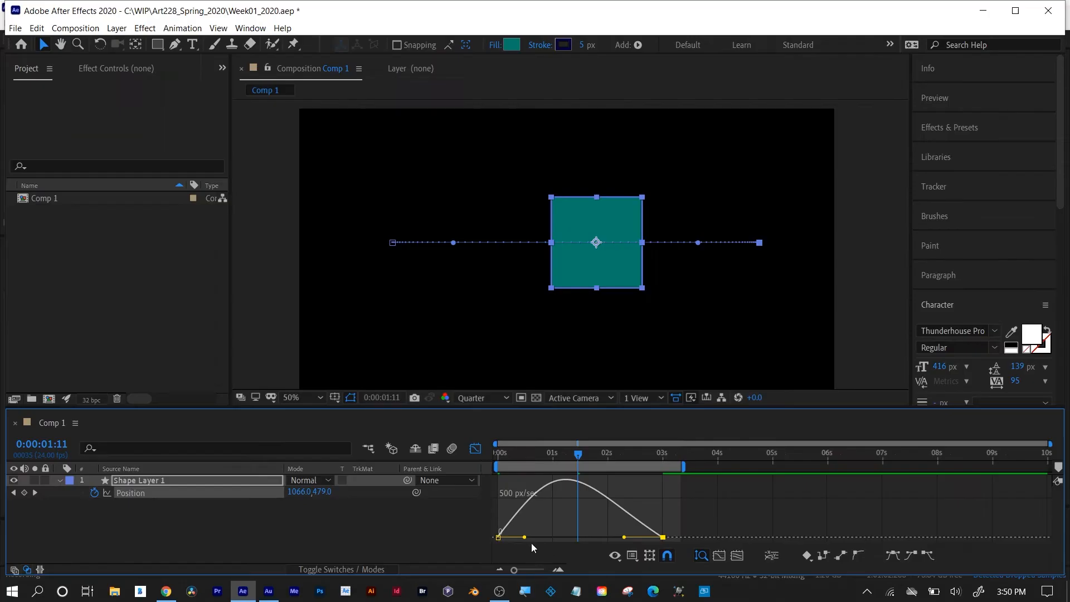
Lengthen the first keyframe's influence handle to about 1.1 seconds and shorten the last keyframe's handle to start at about 2.6 seconds.
click(499, 537)
drag(525, 537, 549, 537)
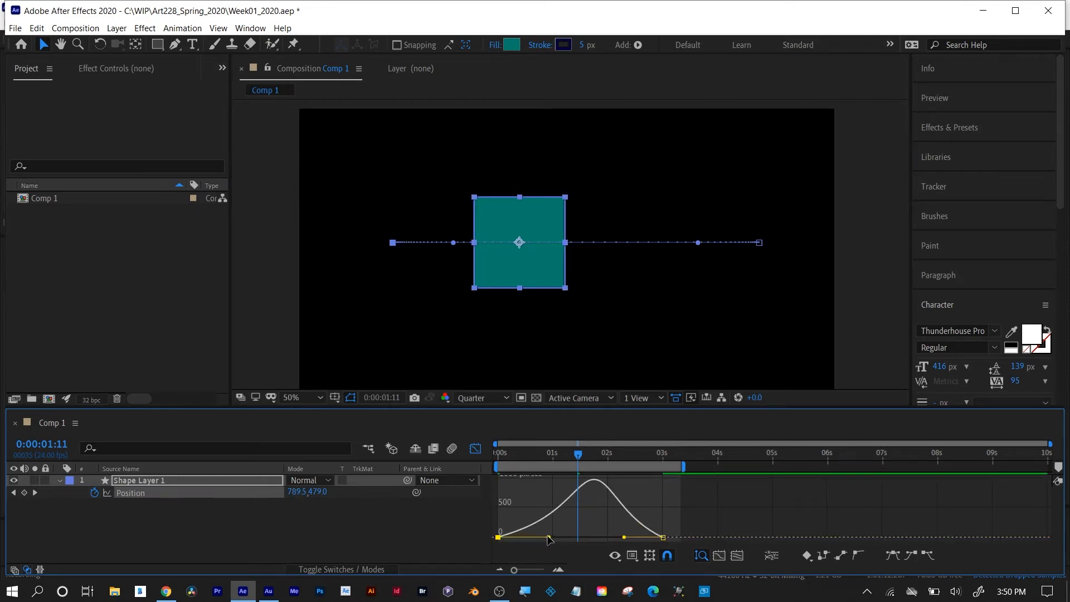
drag(548, 538, 559, 537)
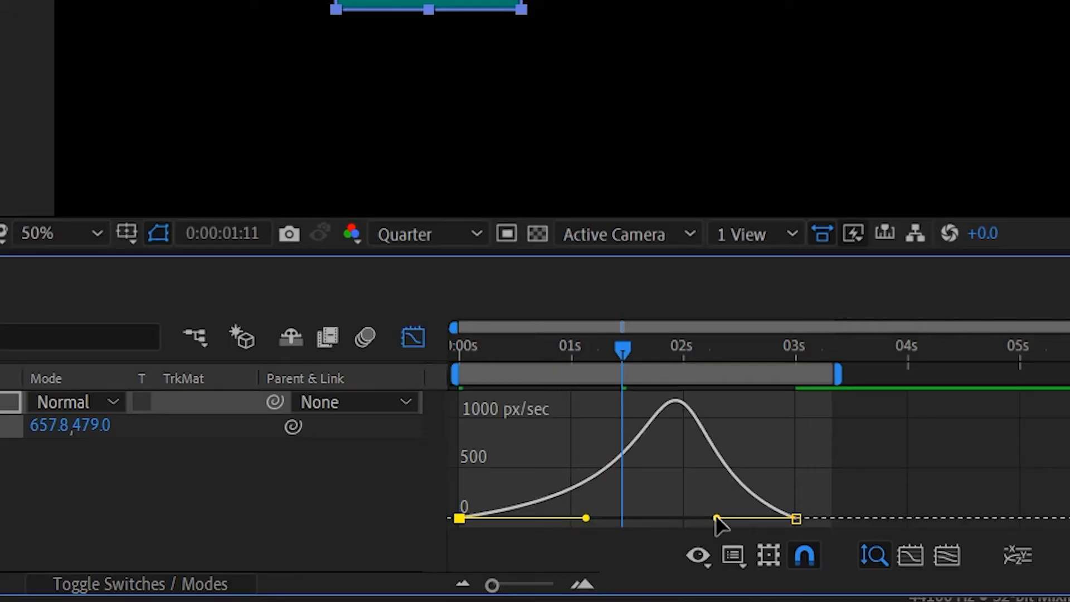
drag(715, 517, 752, 518)
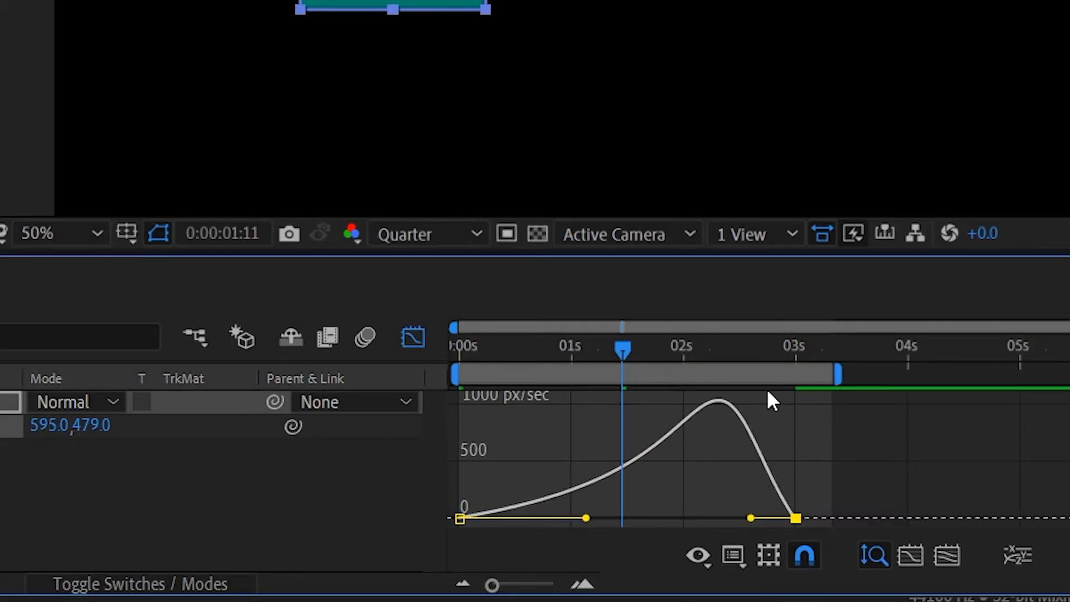
Trim the work area's end slightly closer to 3 seconds and preview the reshaped easing from the first frame, ending with playback stopped.
drag(625, 350, 456, 357)
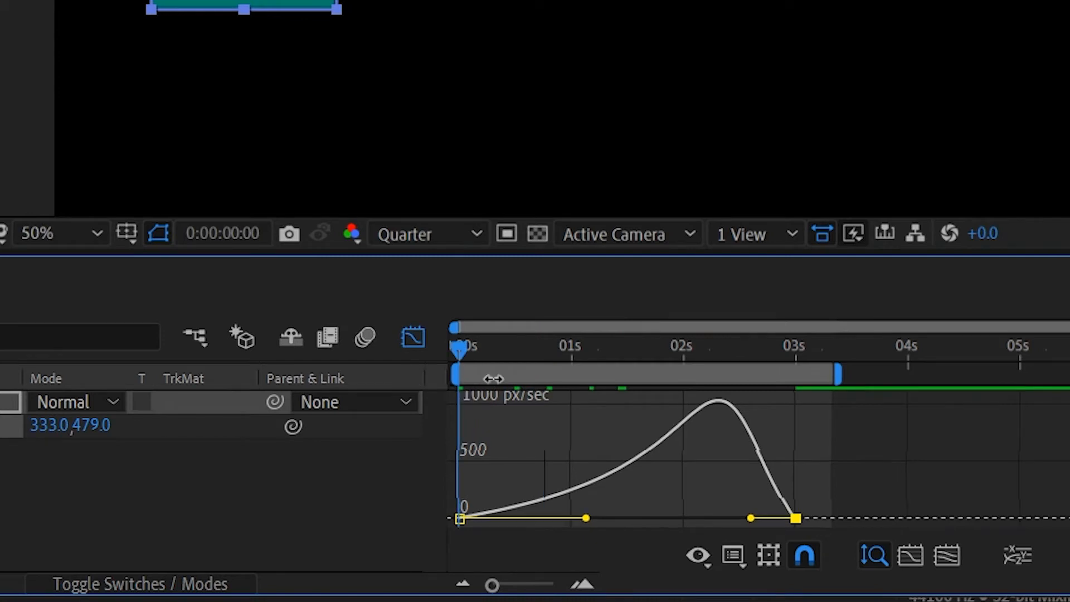
drag(836, 376, 828, 379)
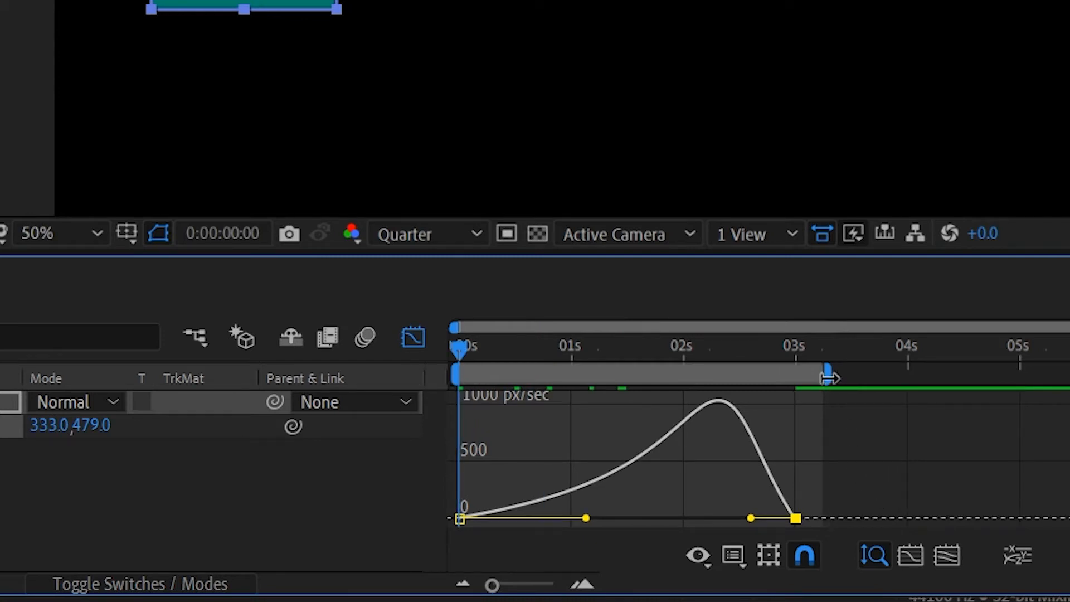
key(space)
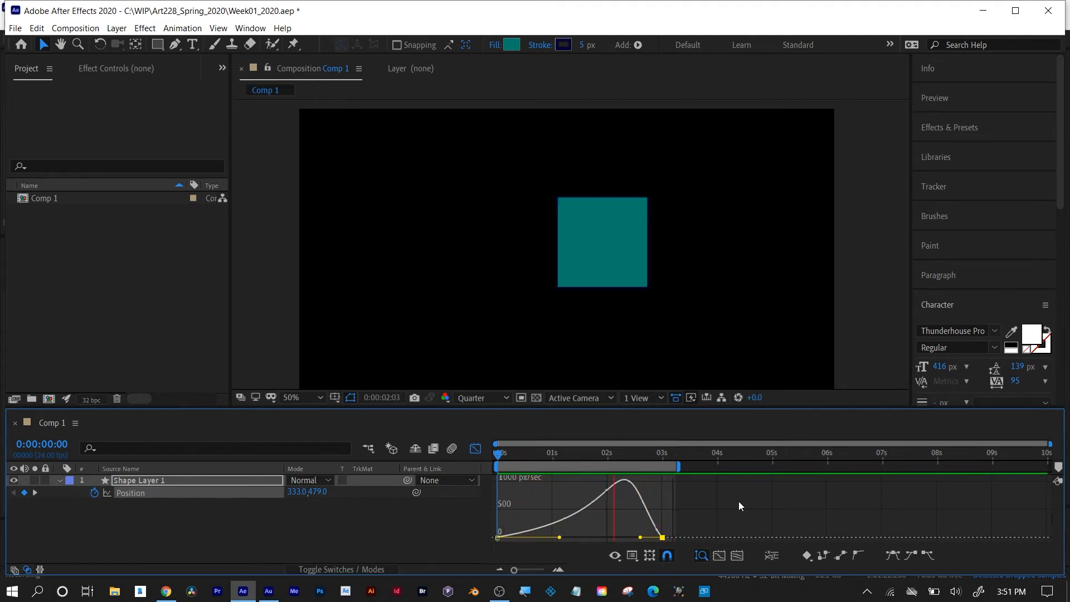
key(space)
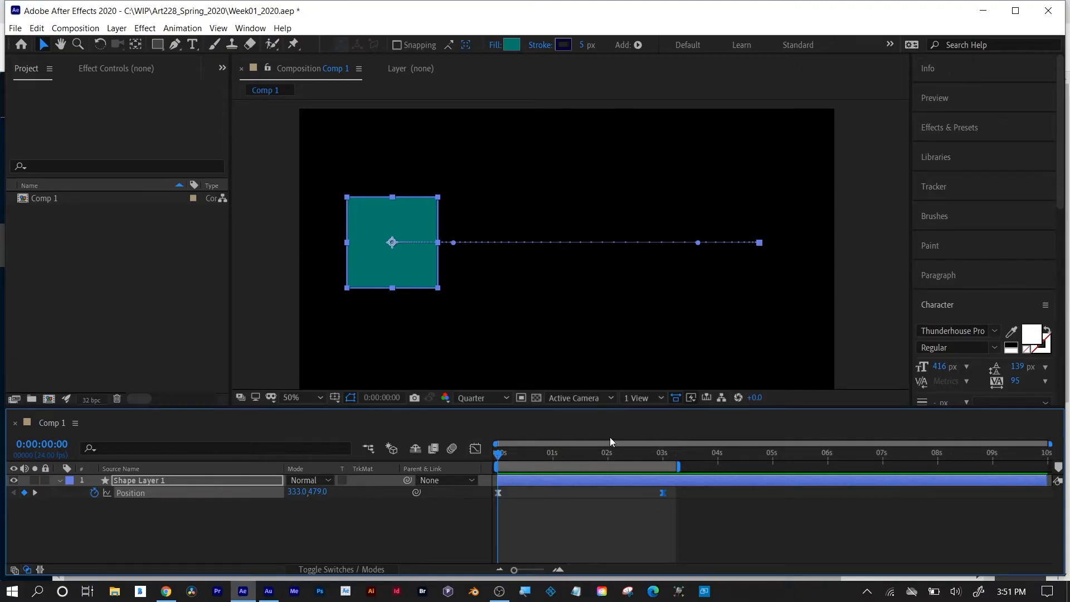
With the Rectangle Tool active, try no fill, linear gradient and radial gradient on the square and return its fill to Solid Color.
click(164, 45)
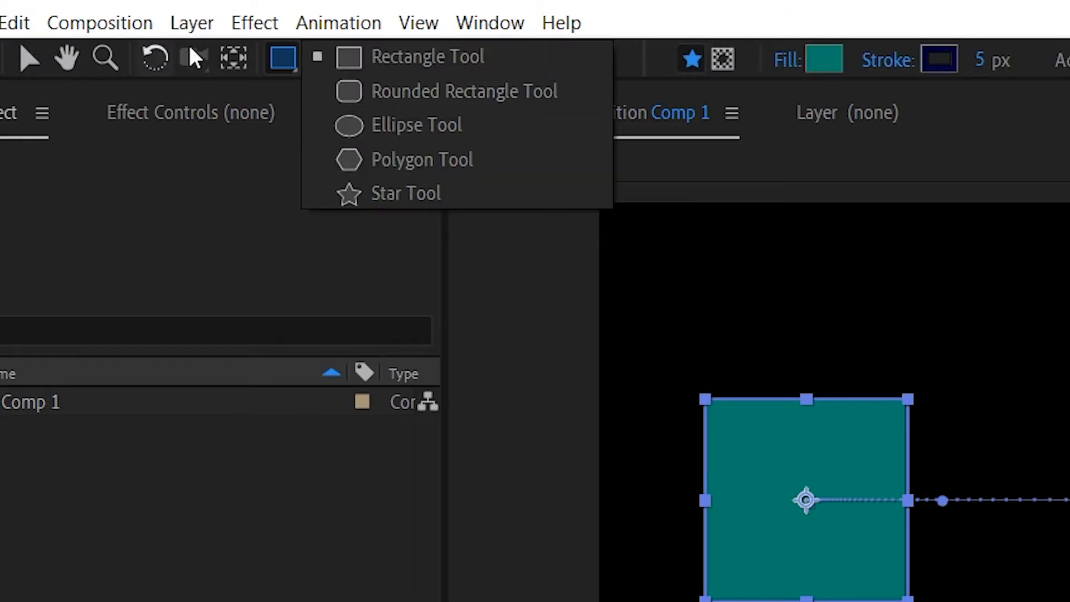
click(273, 65)
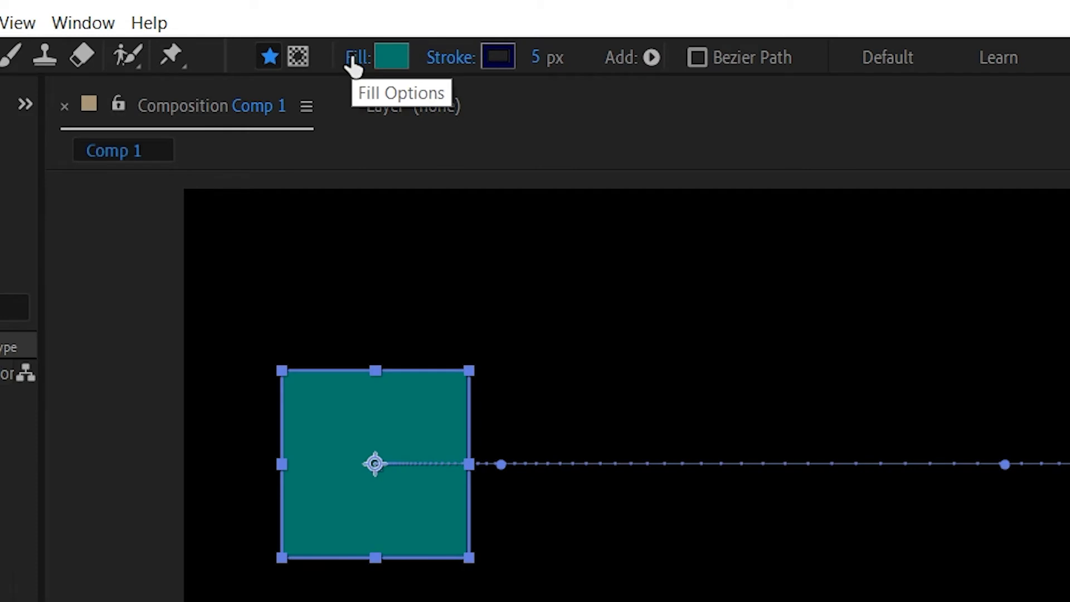
click(356, 58)
click(234, 259)
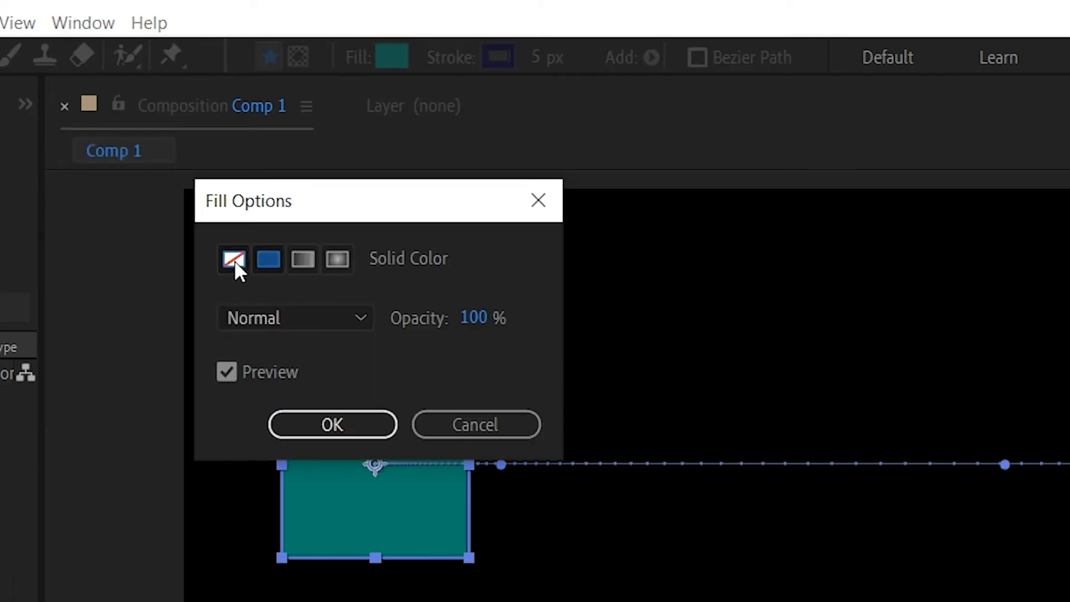
click(269, 260)
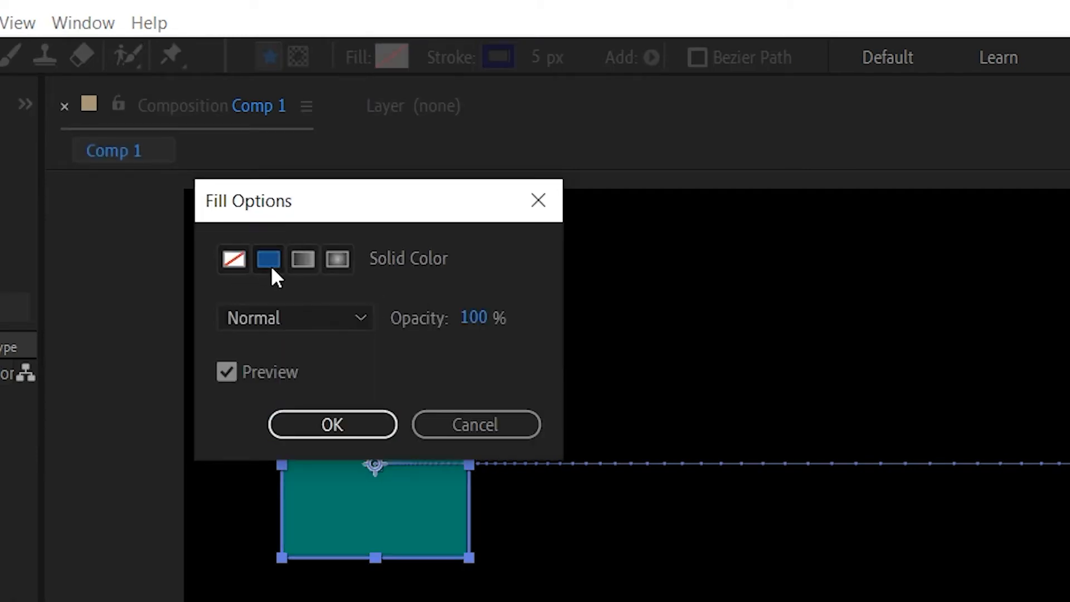
click(303, 260)
drag(326, 205, 704, 205)
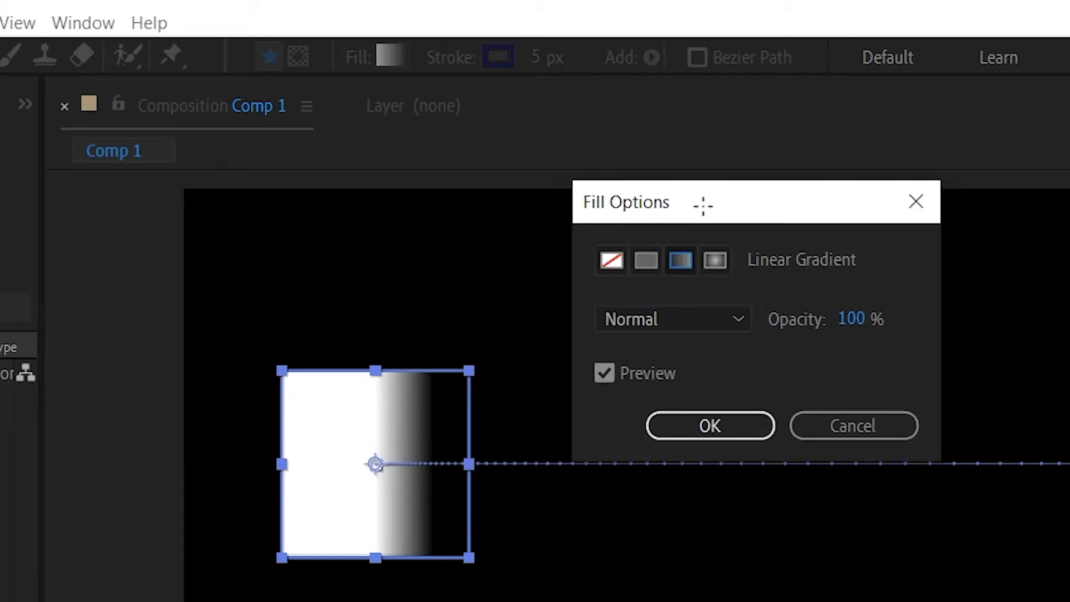
click(713, 262)
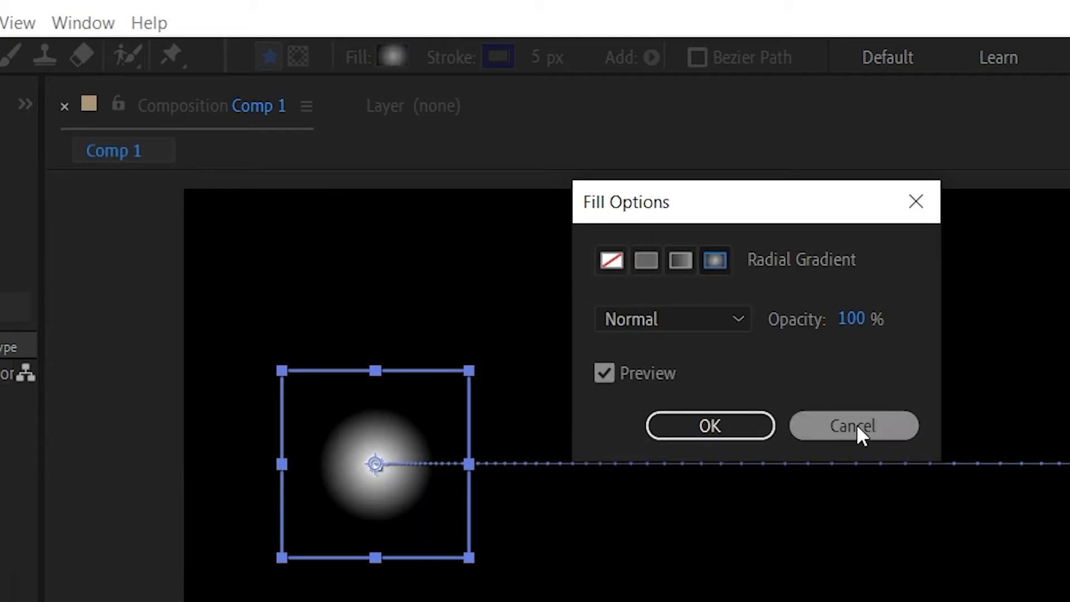
click(647, 261)
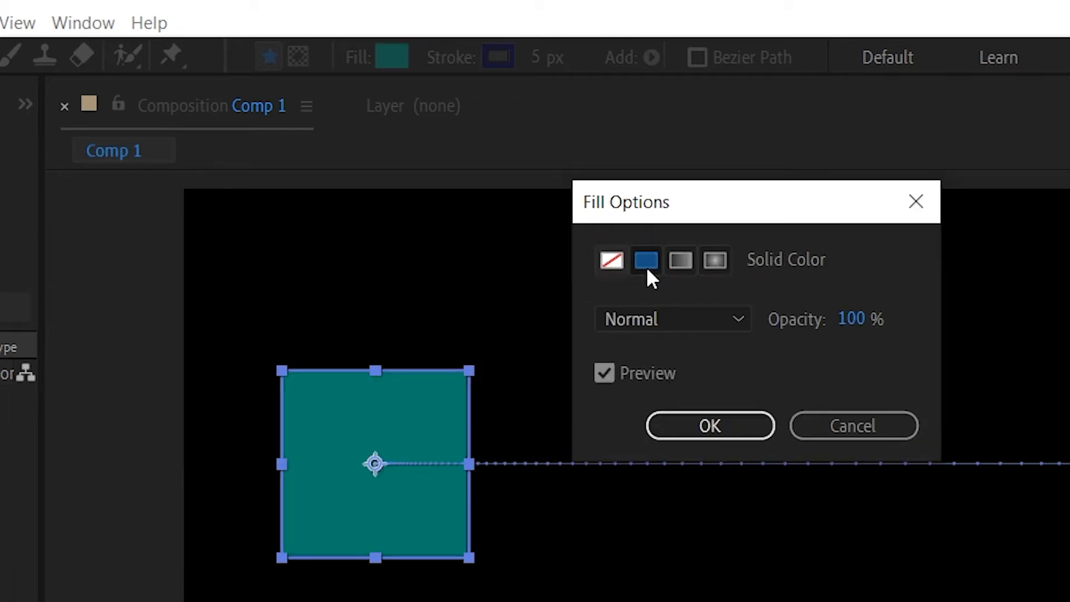
click(712, 428)
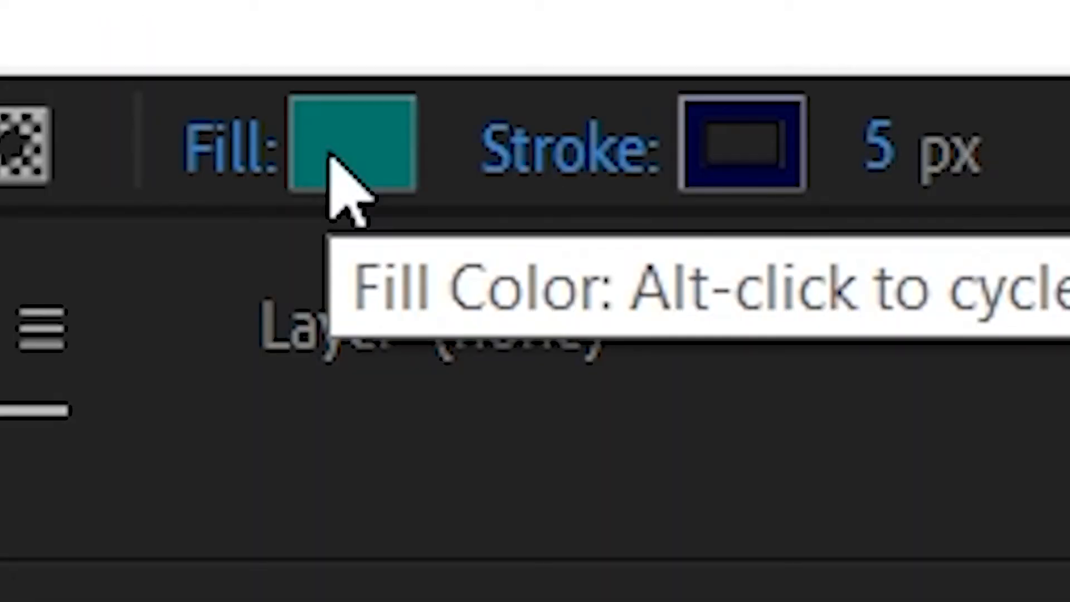
Change the square's fill color to bright cyan, 00FFDA.
click(386, 58)
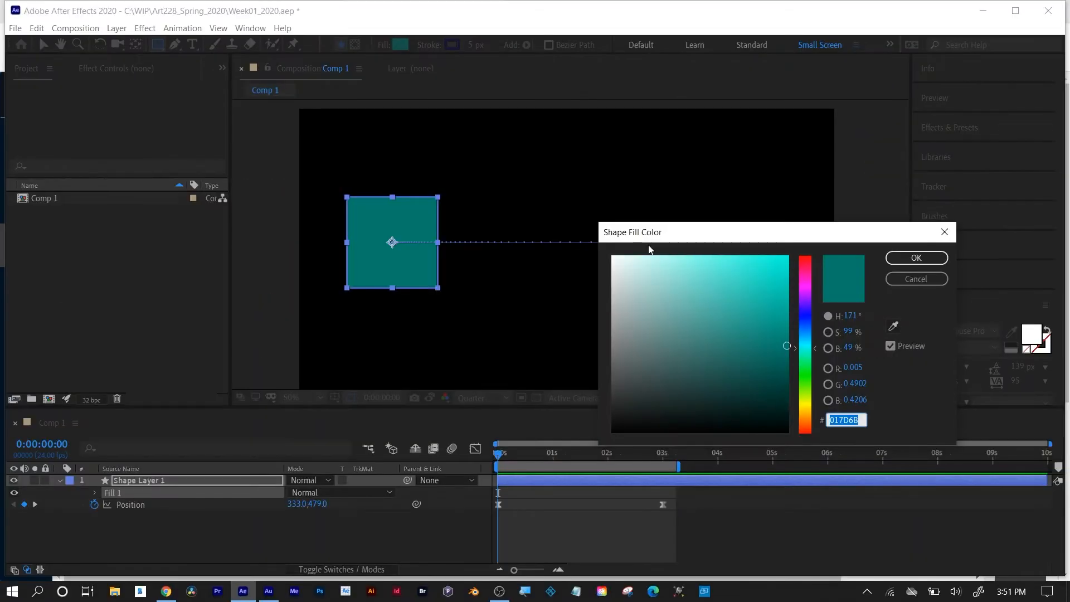
drag(769, 313, 788, 241)
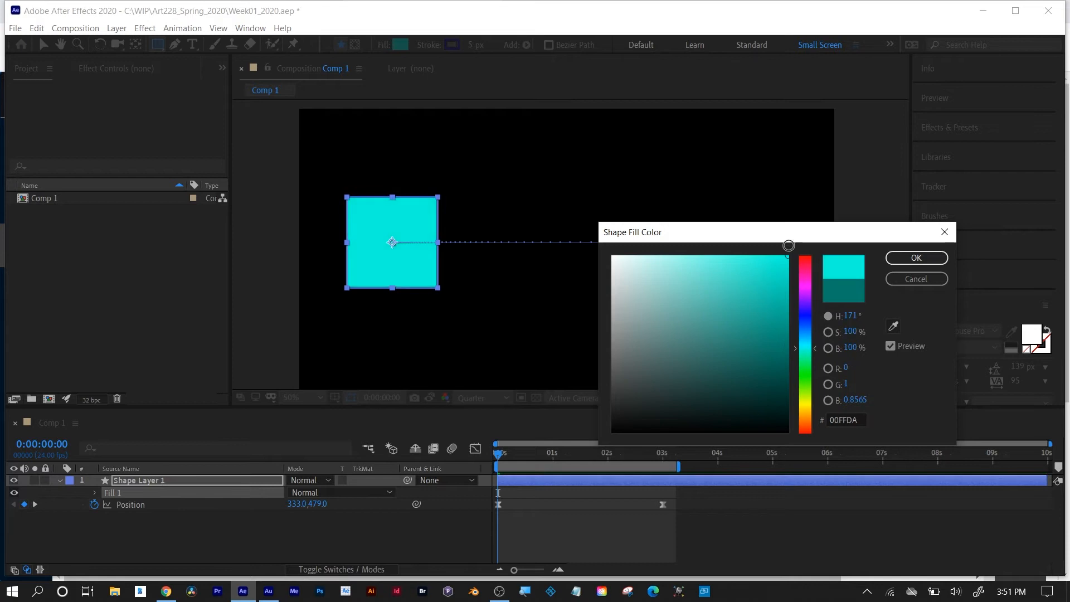
click(902, 258)
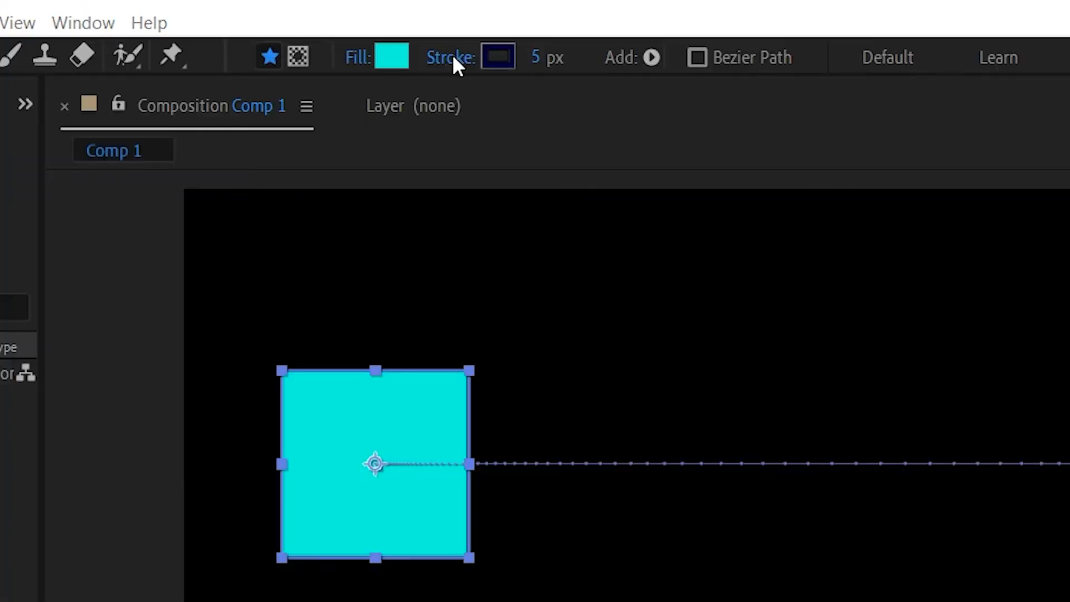
Try solid, linear gradient and radial gradient strokes on the square and set its stroke type to None.
click(432, 44)
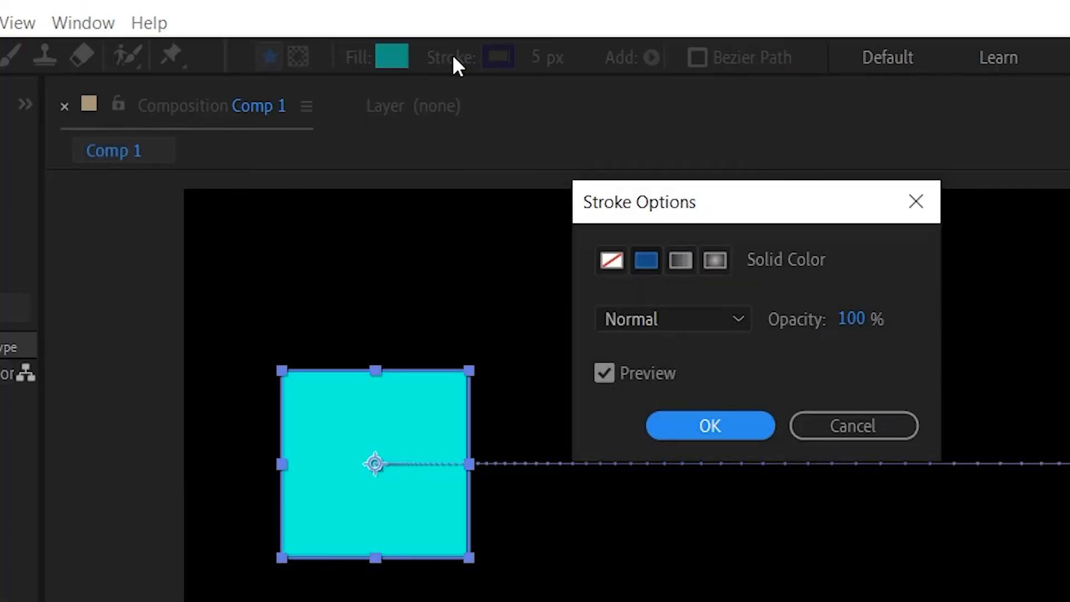
click(610, 261)
click(643, 266)
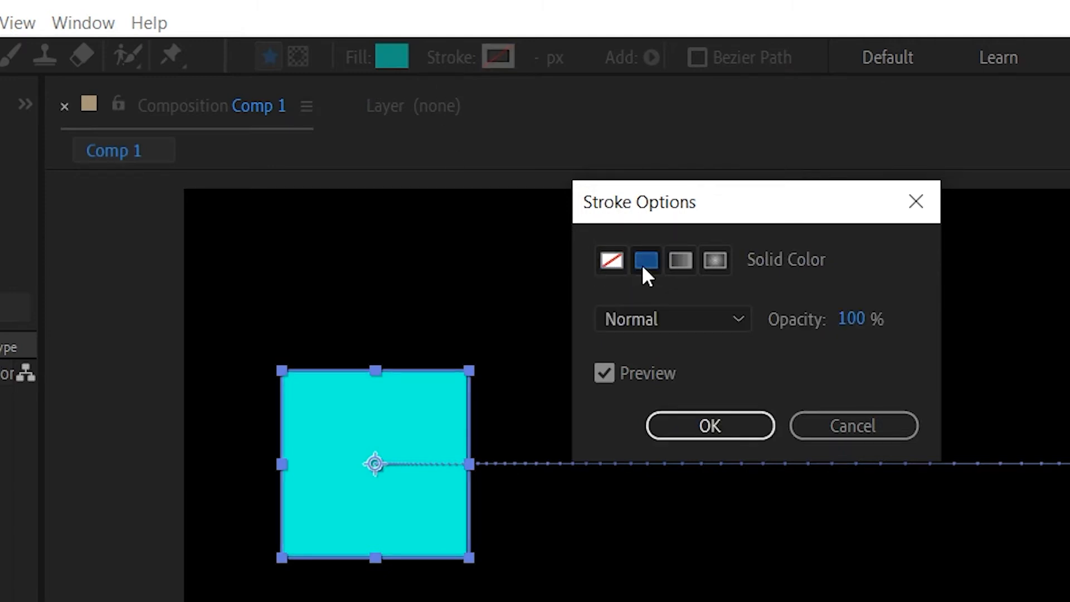
click(681, 260)
click(716, 260)
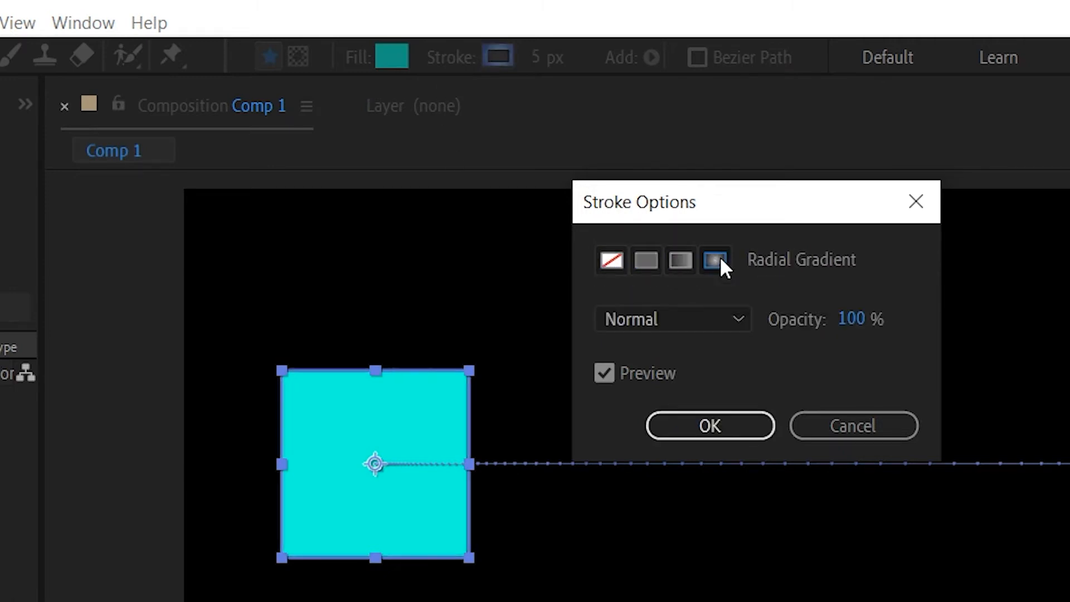
click(614, 261)
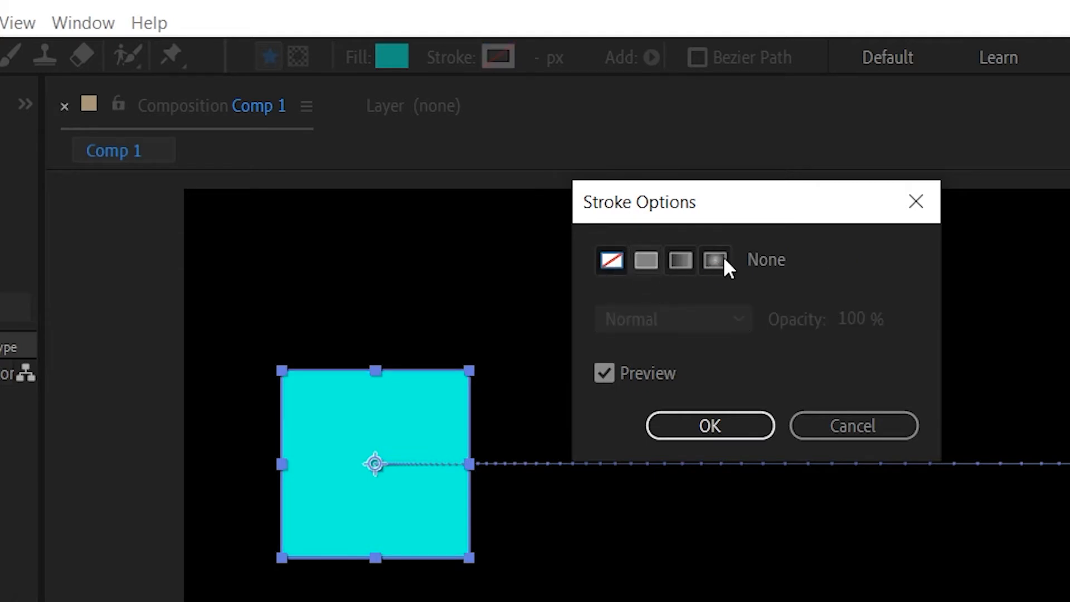
click(736, 437)
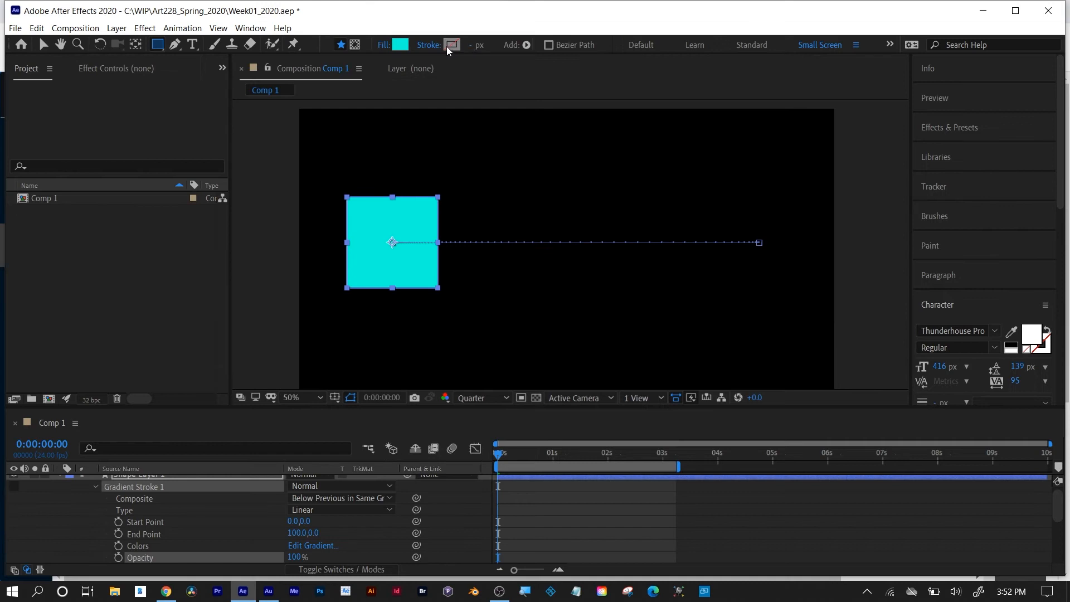
Give the square a Solid Color stroke in bright red and widen it to 31 px.
click(429, 45)
click(523, 144)
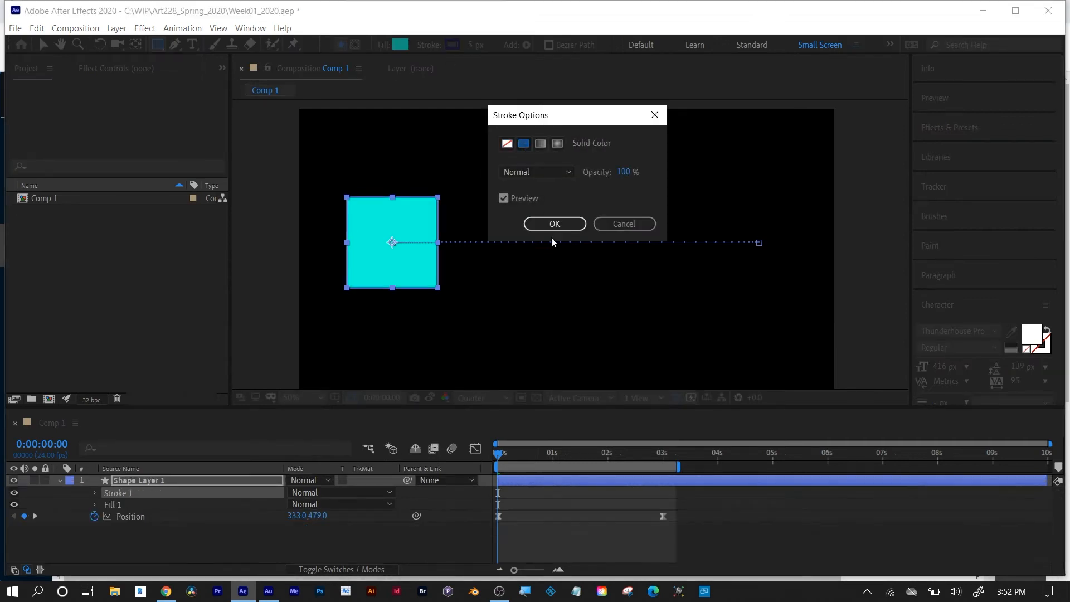
click(554, 223)
click(452, 45)
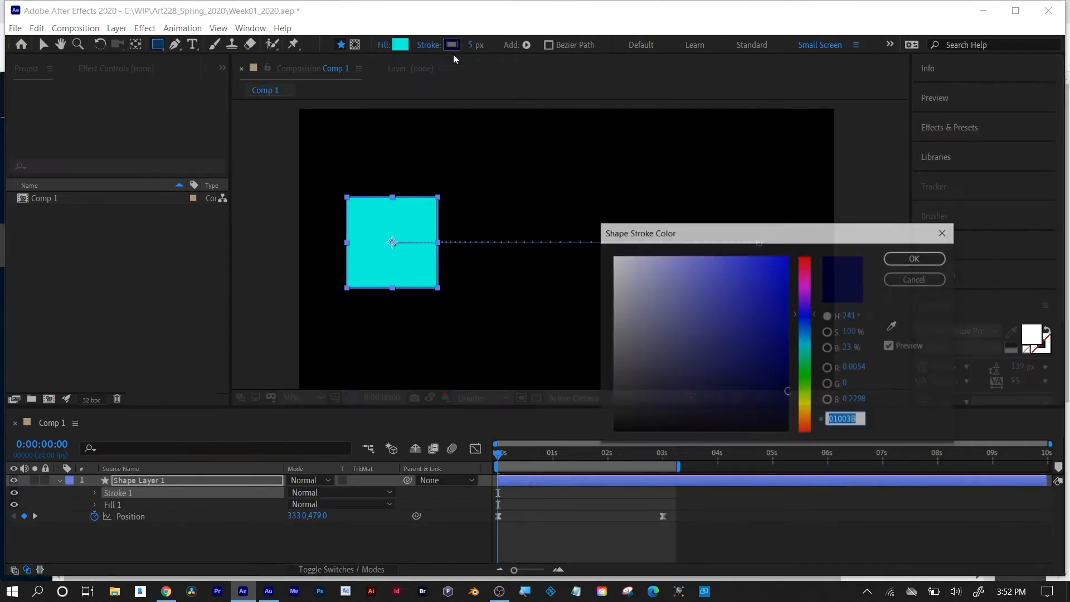
click(807, 299)
drag(810, 271, 810, 256)
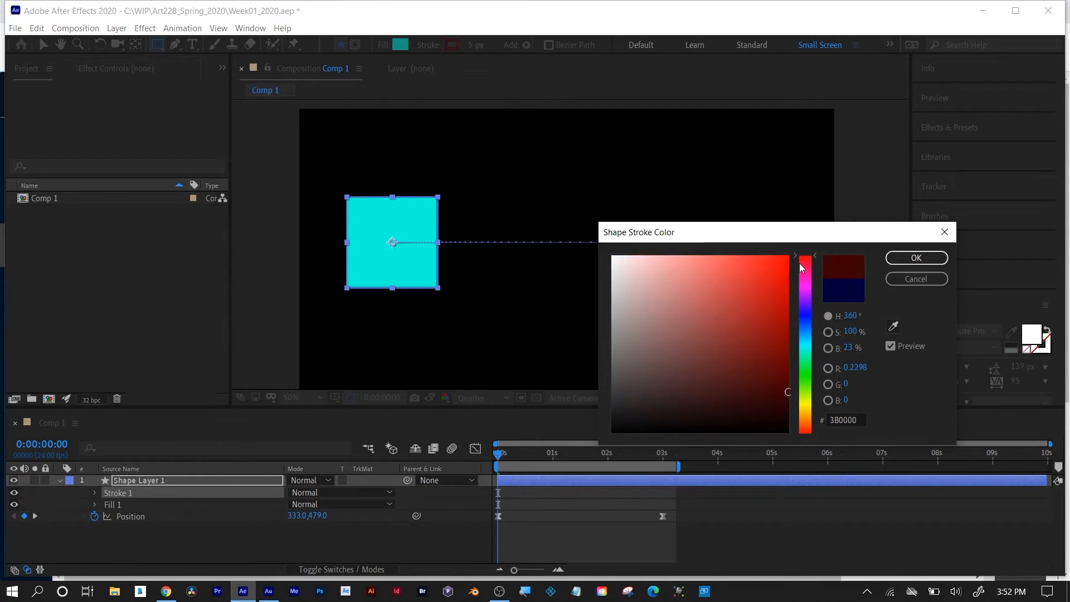
click(787, 257)
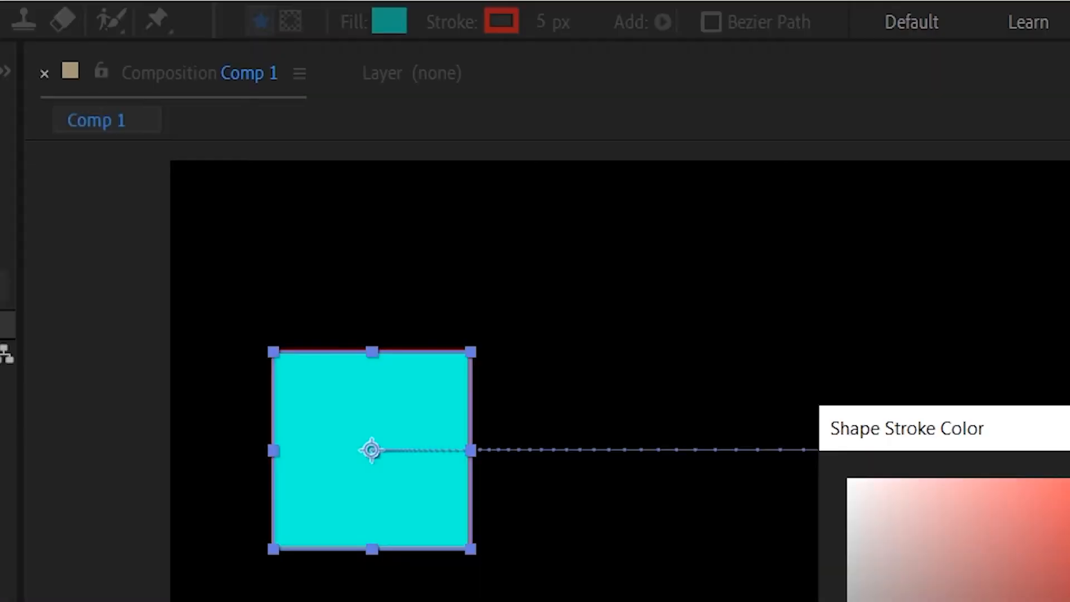
click(916, 258)
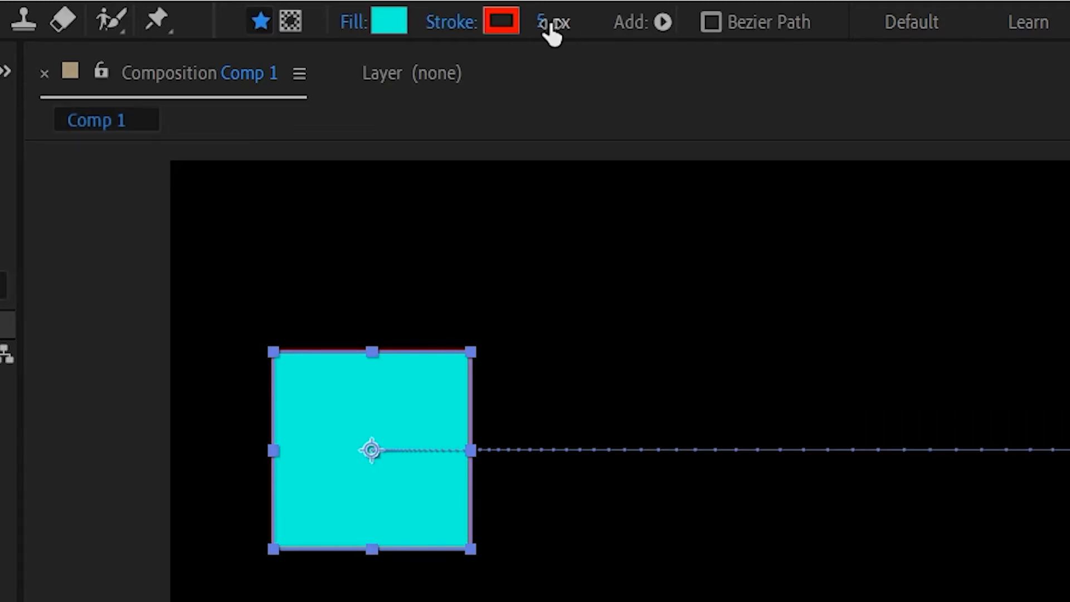
mouse_move(551, 29)
mouse_down()
mouse_move(666, 19)
mouse_move(532, 36)
mouse_move(656, 21)
mouse_move(573, 21)
mouse_up()
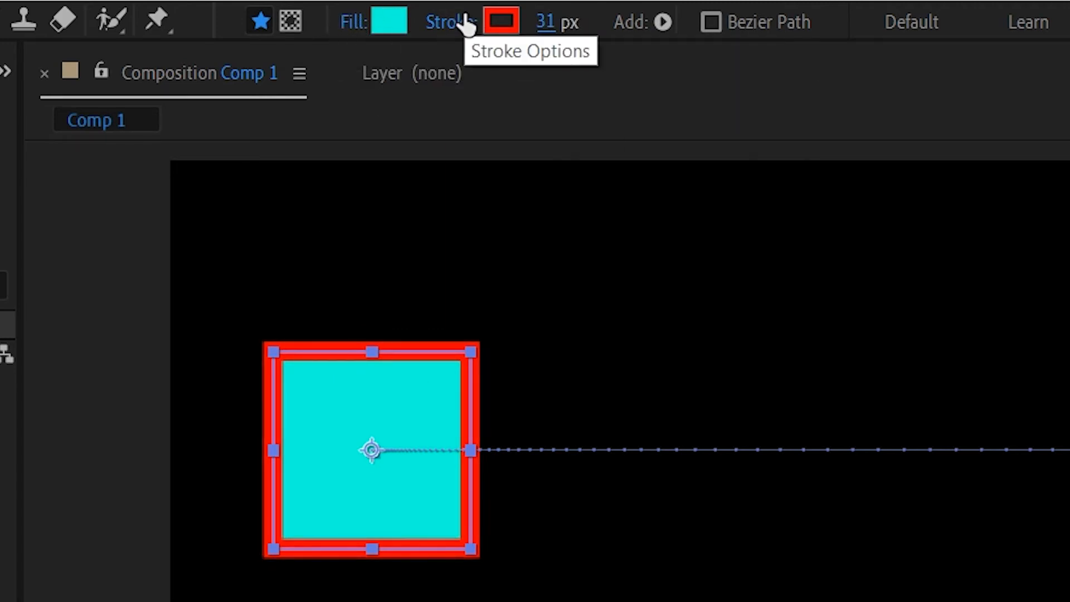
Set the square's stroke type to None.
click(448, 21)
click(620, 235)
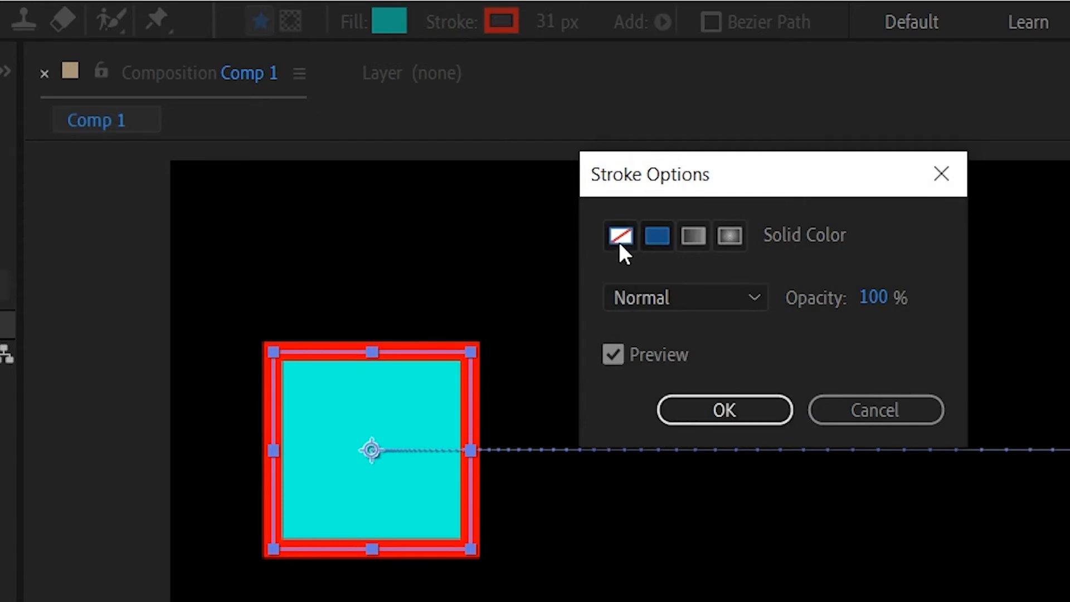
click(698, 407)
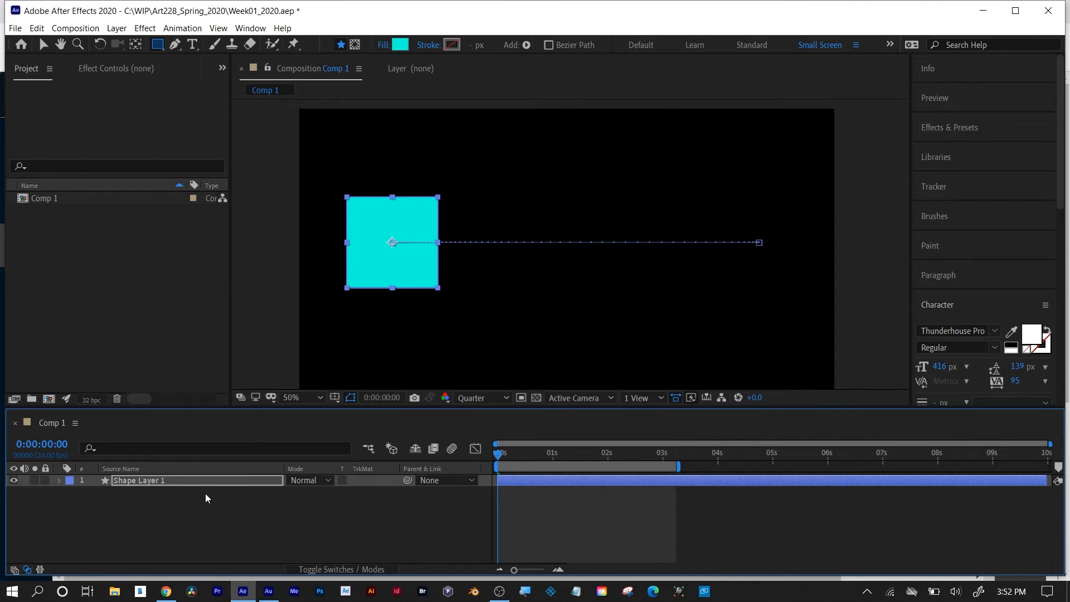
Expand the shape layer's contents and view the list of shapes and path operations that can be added.
click(121, 483)
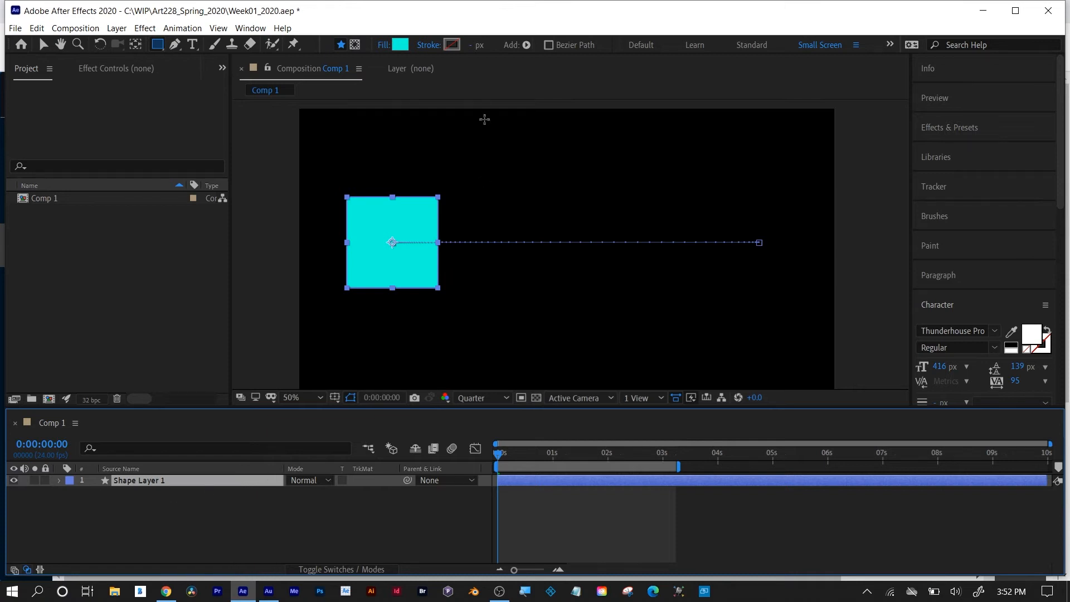
click(526, 45)
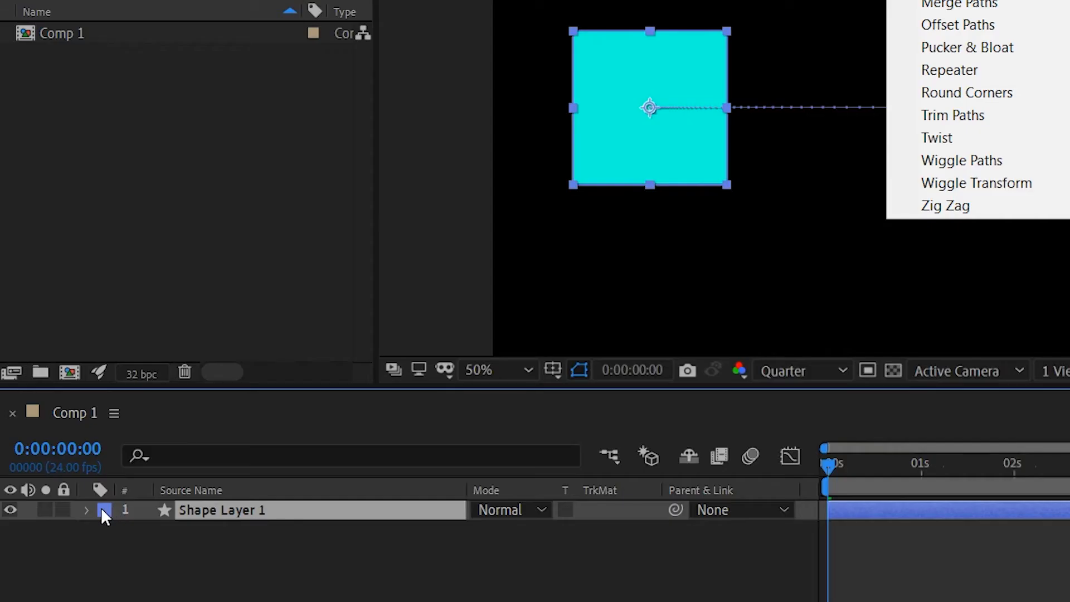
click(97, 510)
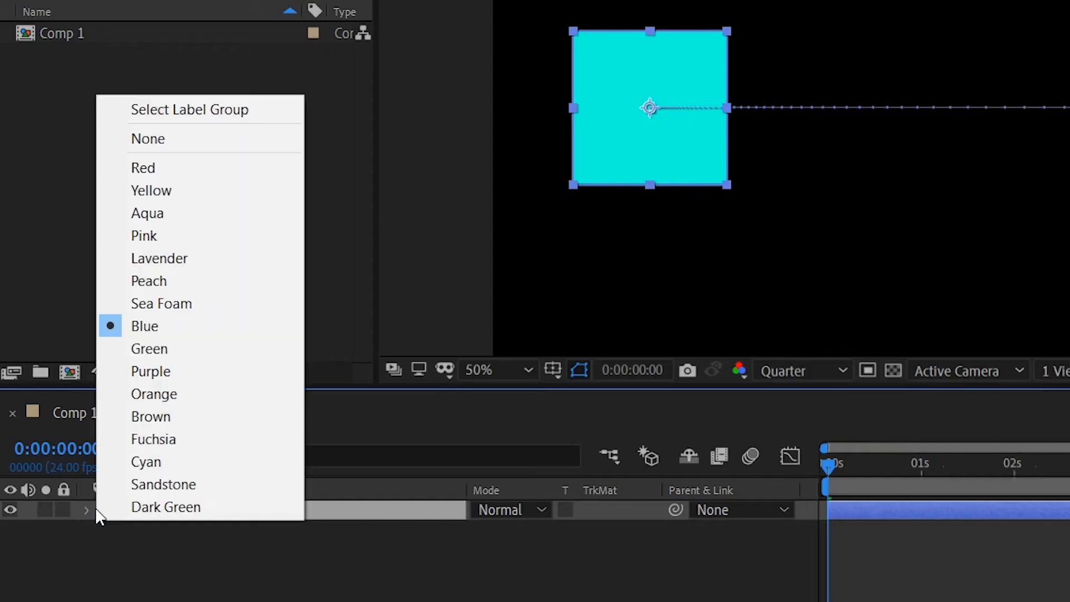
click(82, 509)
click(87, 510)
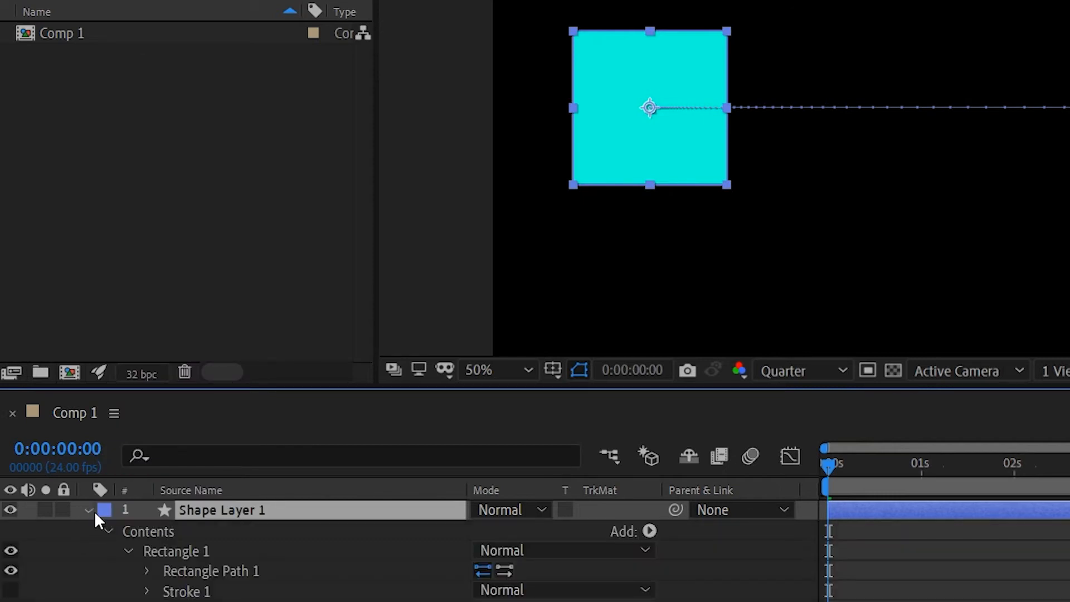
click(650, 531)
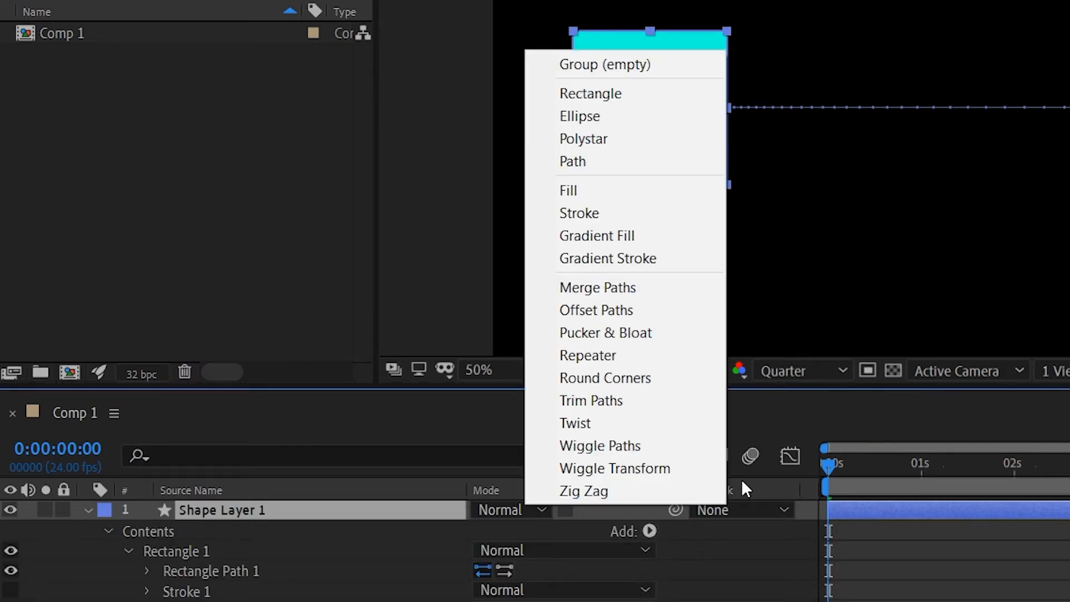
Add Wiggle Paths to the square and preview the animation from the first frame, ending with playback stopped.
click(527, 45)
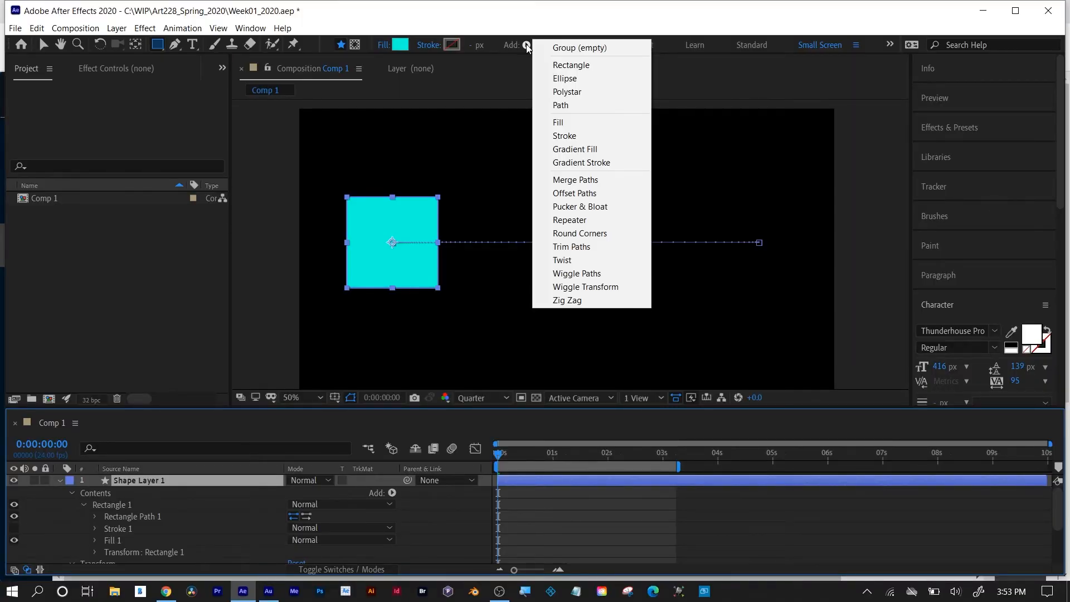
click(579, 273)
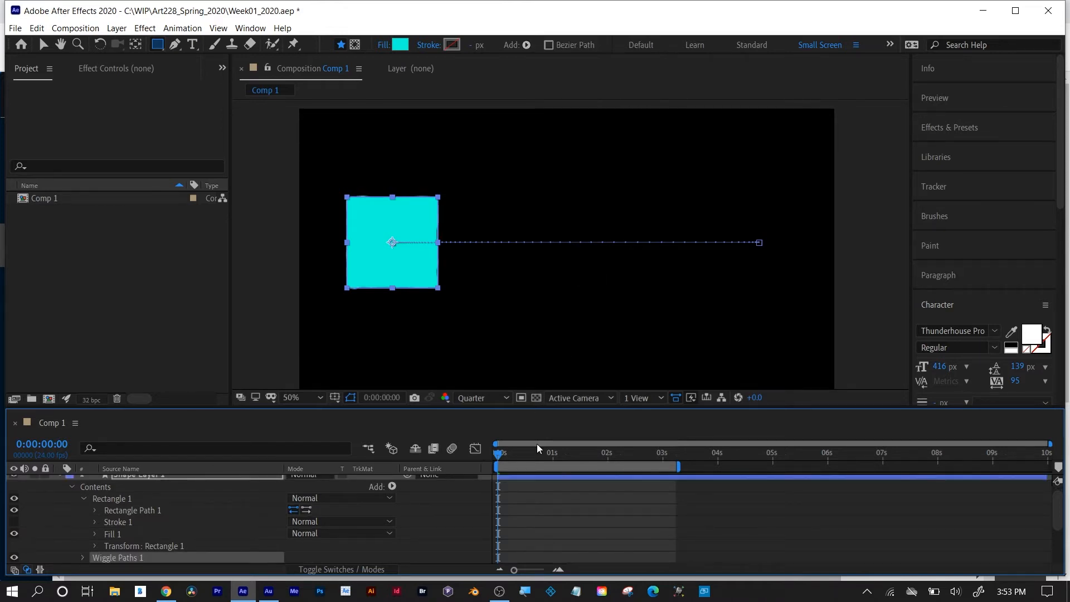
click(548, 496)
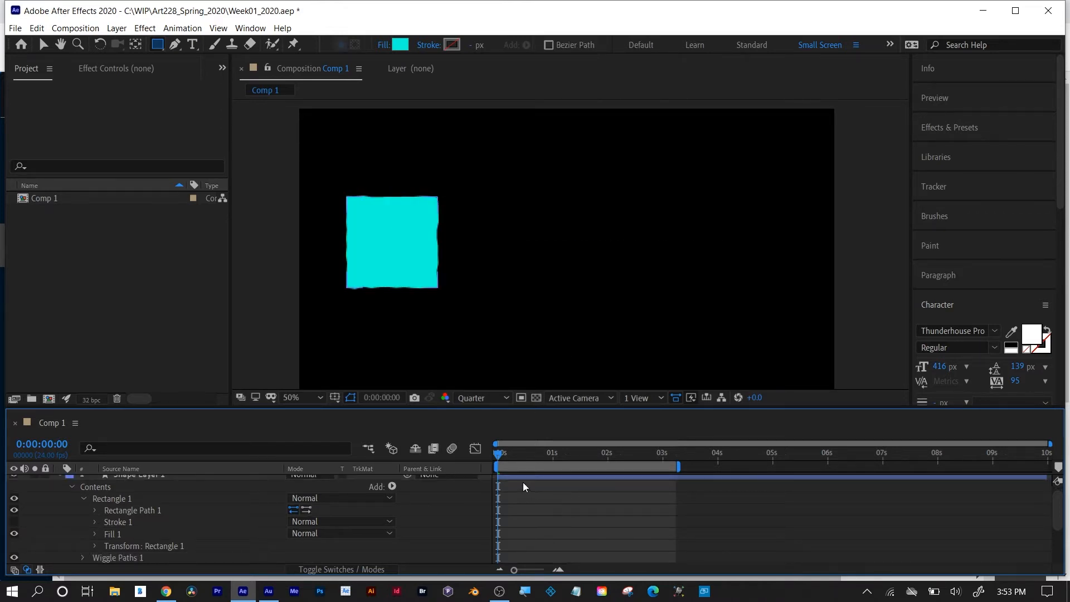
key(space)
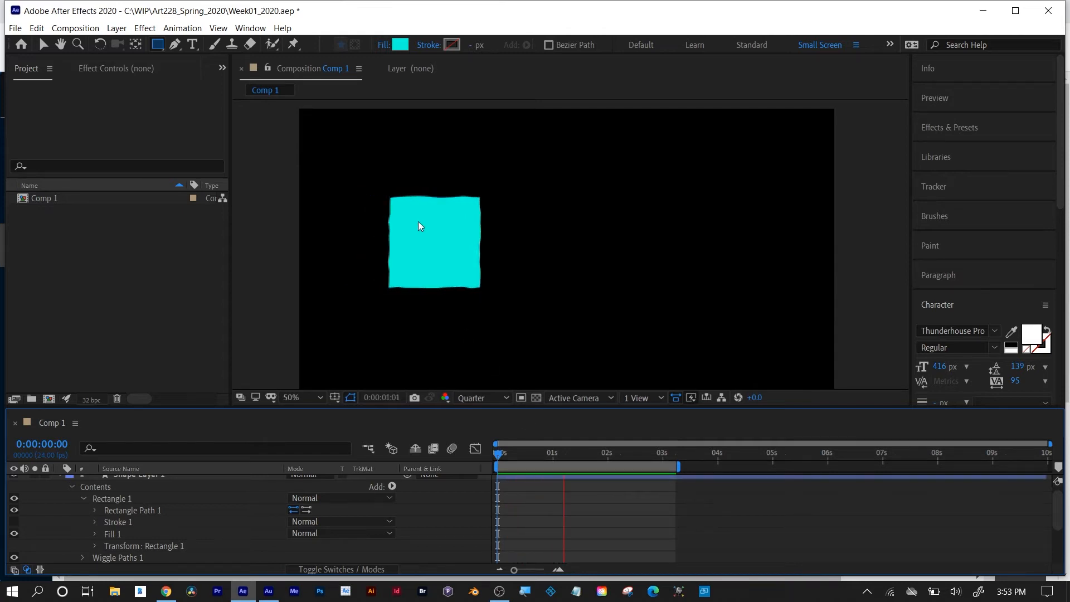
key(space)
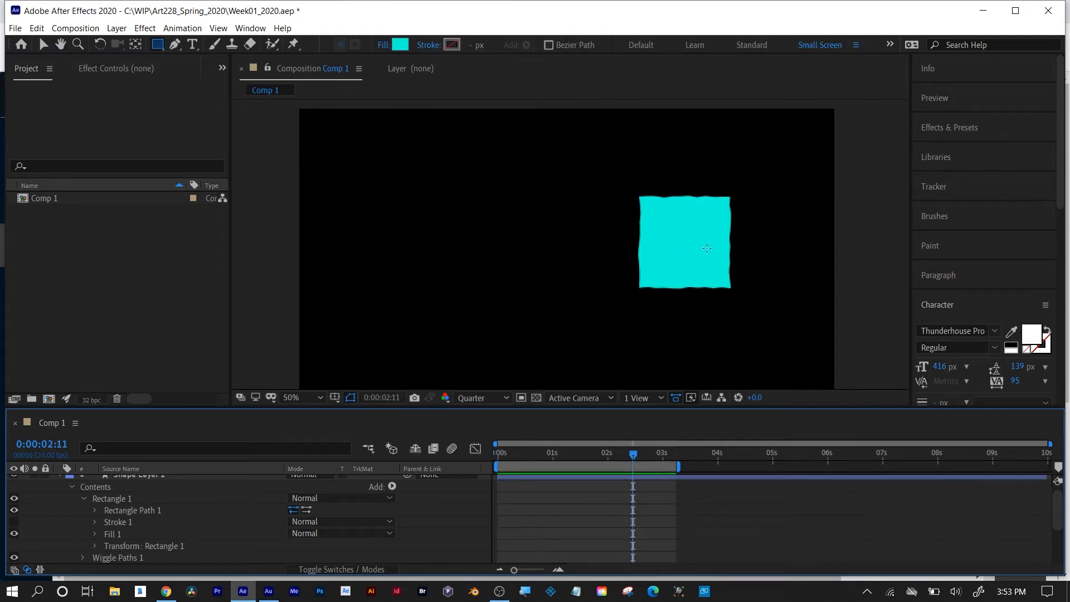
Step and scrub through the frames to inspect the wiggling edges, and undo the addition of Wiggle Paths.
key(period)
key(period)
key(period)
key(period)
key(comma)
key(comma)
key(comma)
drag(565, 457, 524, 457)
key(ctrl+z)
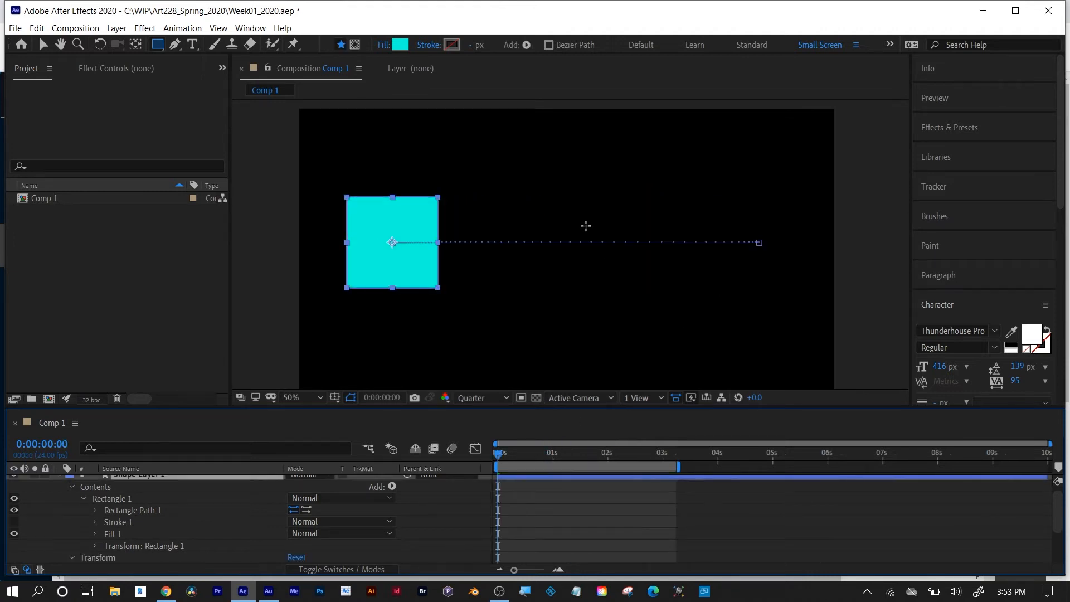
Try Wiggle Transform on the square, preview the animation and undo the addition.
click(527, 45)
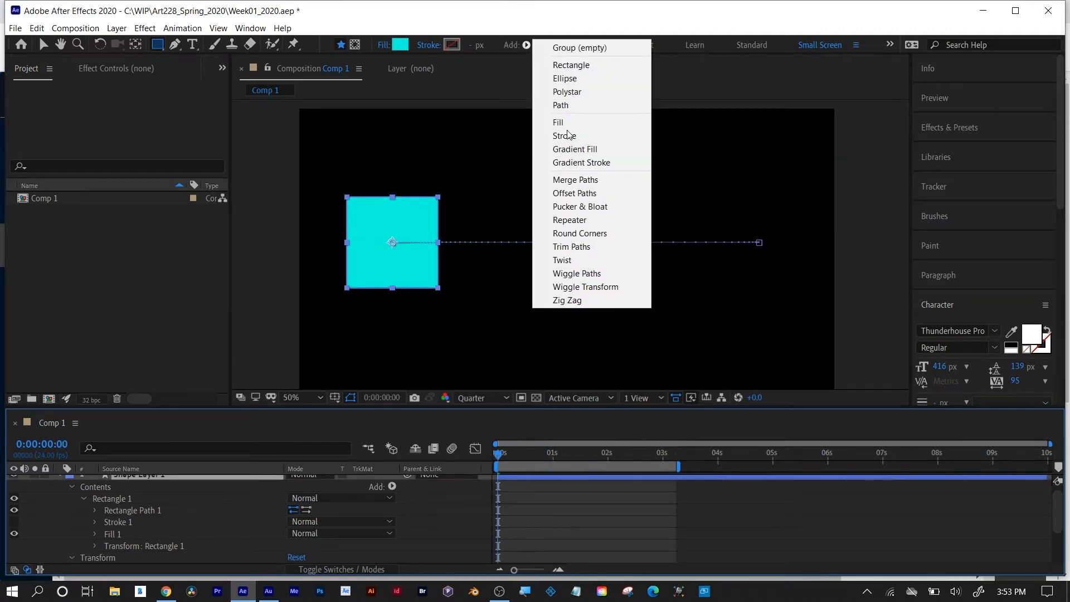
click(586, 287)
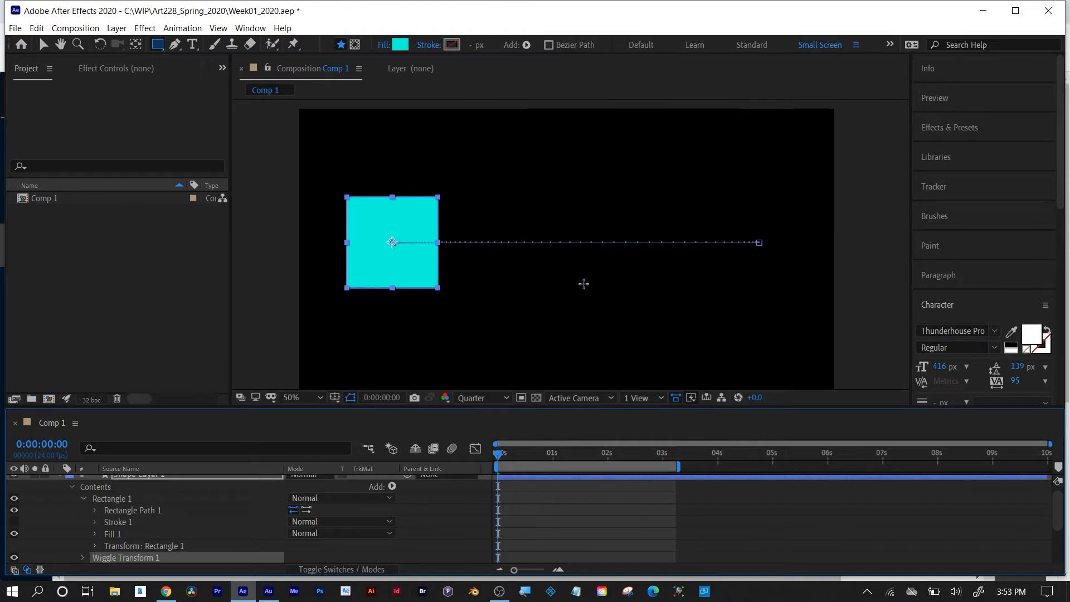
click(548, 529)
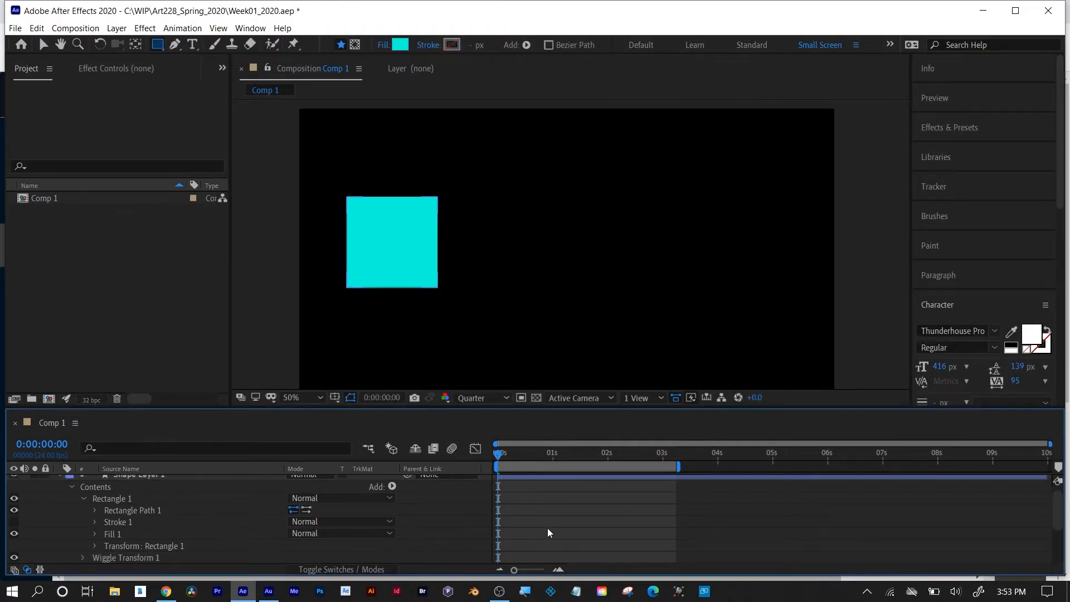
key(space)
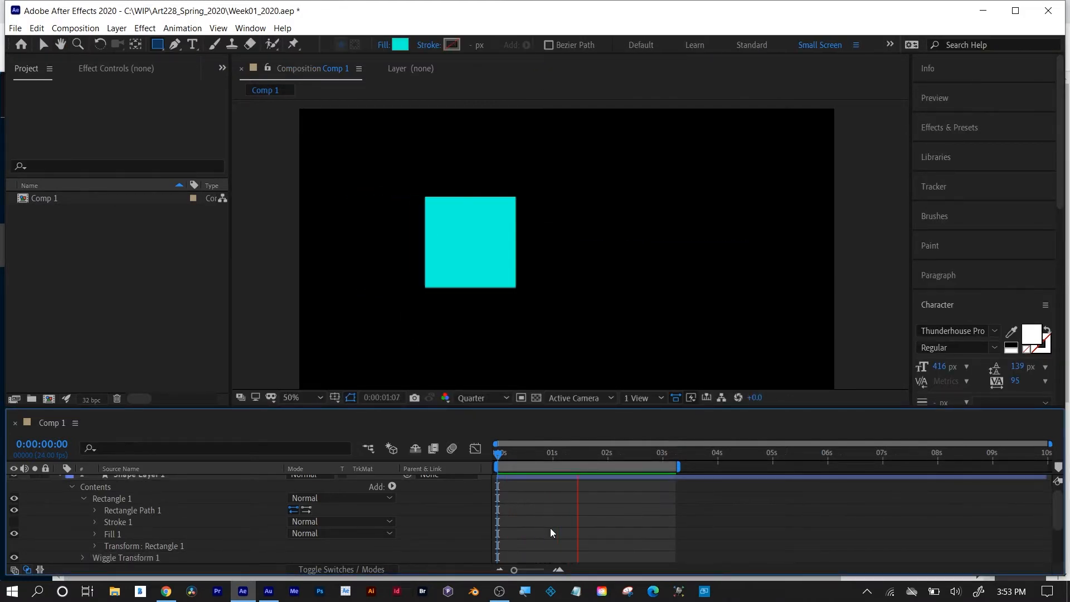
key(space)
key(ctrl+z)
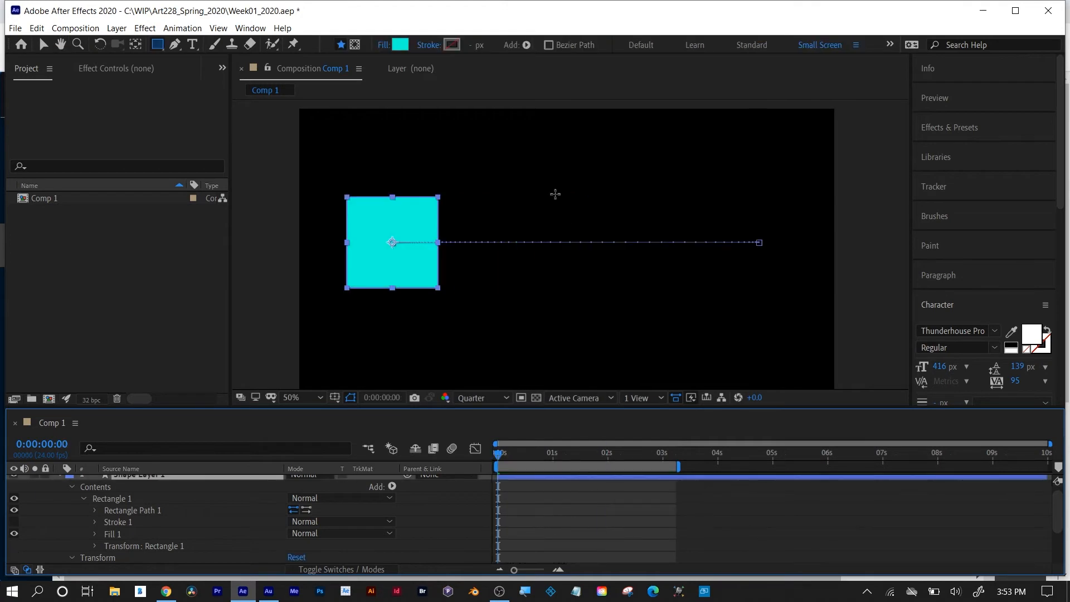
Add Zig Zag to the square and preview the animation, stopping playback at about 0:00:01:21.
click(528, 46)
click(552, 302)
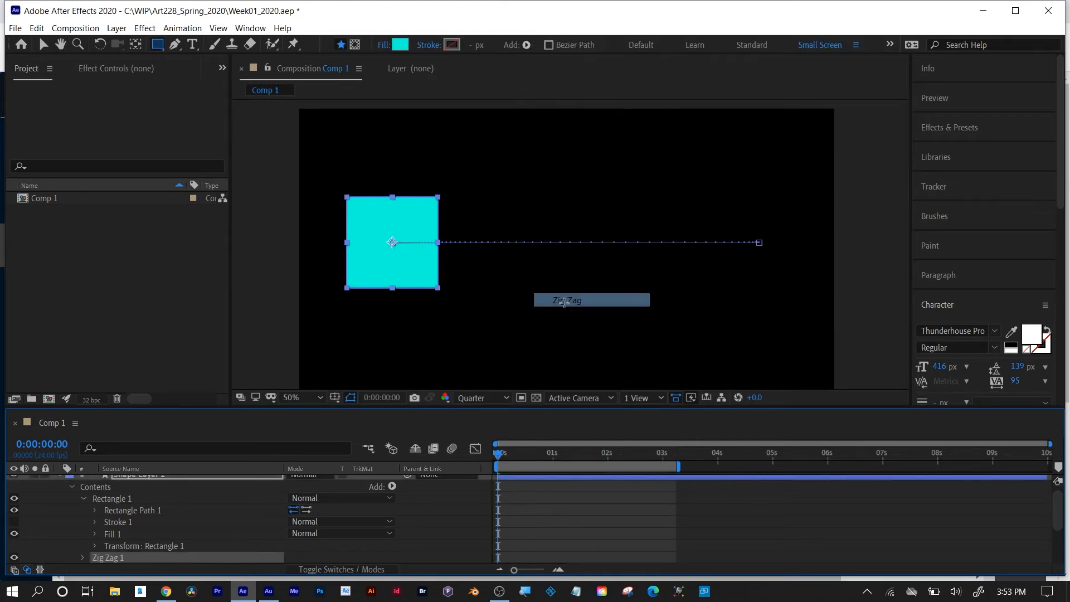
click(530, 516)
key(space)
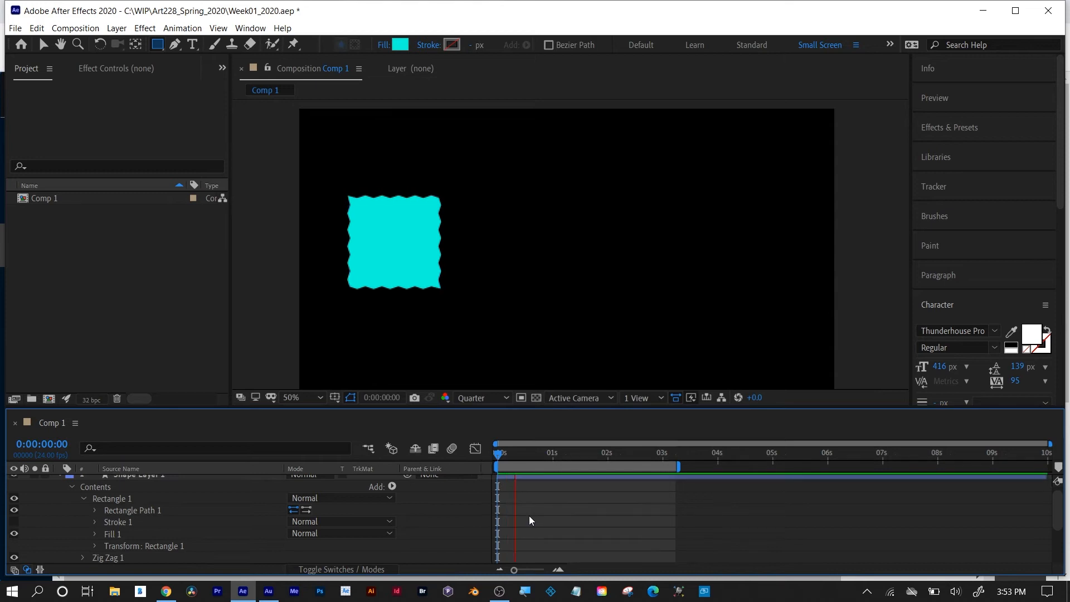
key(space)
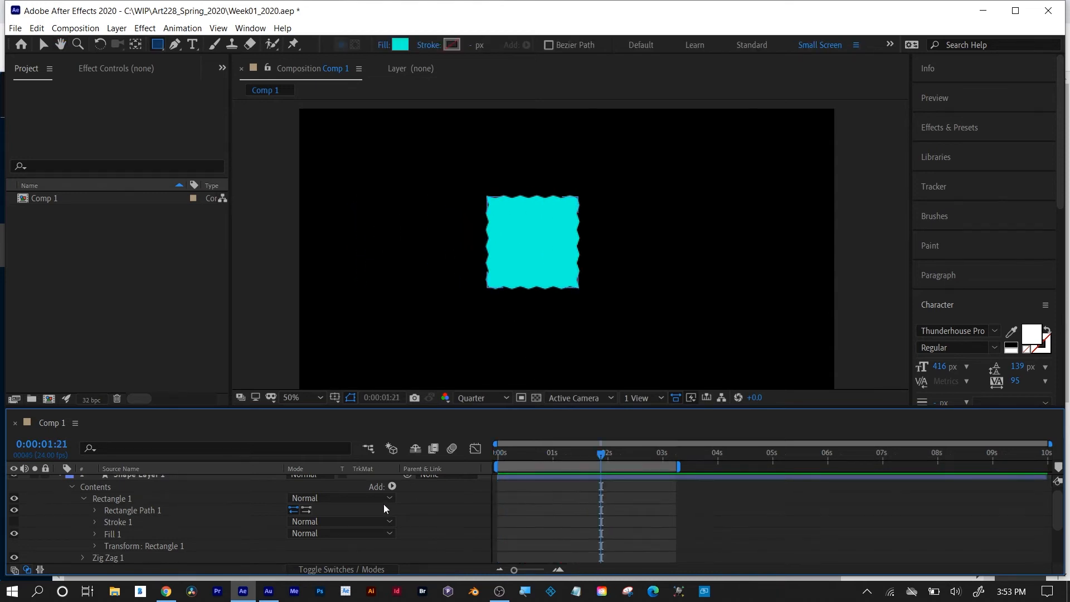
Enlarge the timeline area, look through the shape layer's properties and select the Zig Zag operation in its contents.
drag(363, 415, 362, 356)
scroll(172, 541, down, 1)
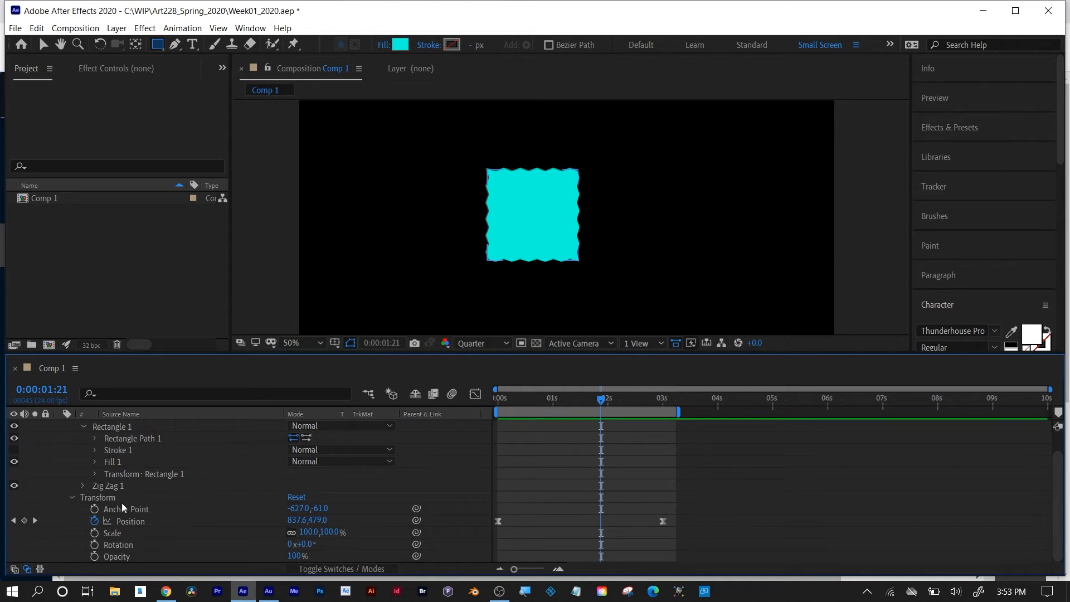
scroll(146, 483, up, 2)
click(123, 424)
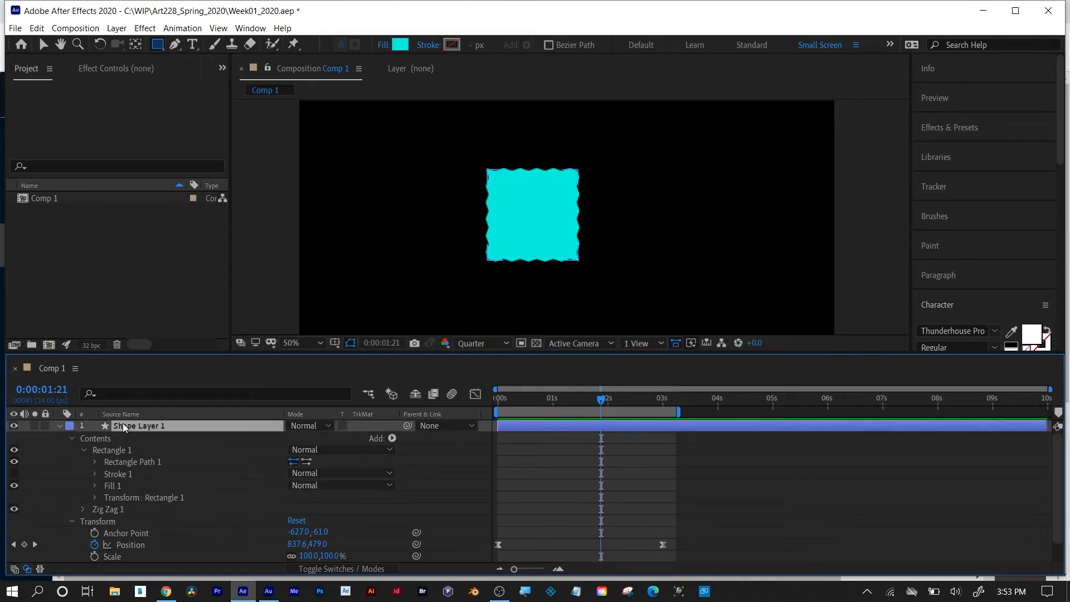
click(93, 439)
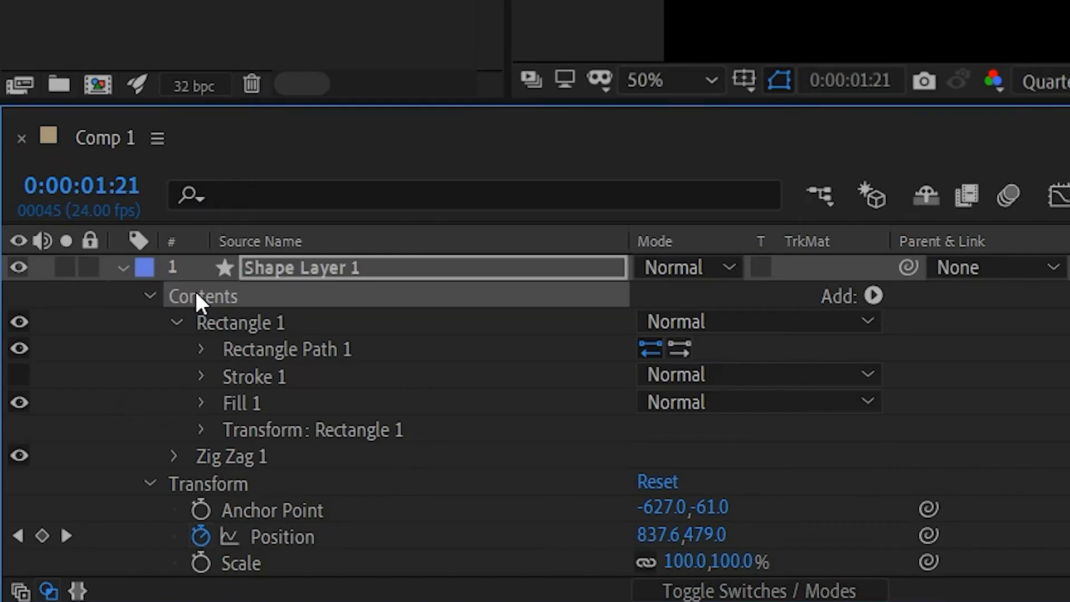
click(236, 329)
click(197, 467)
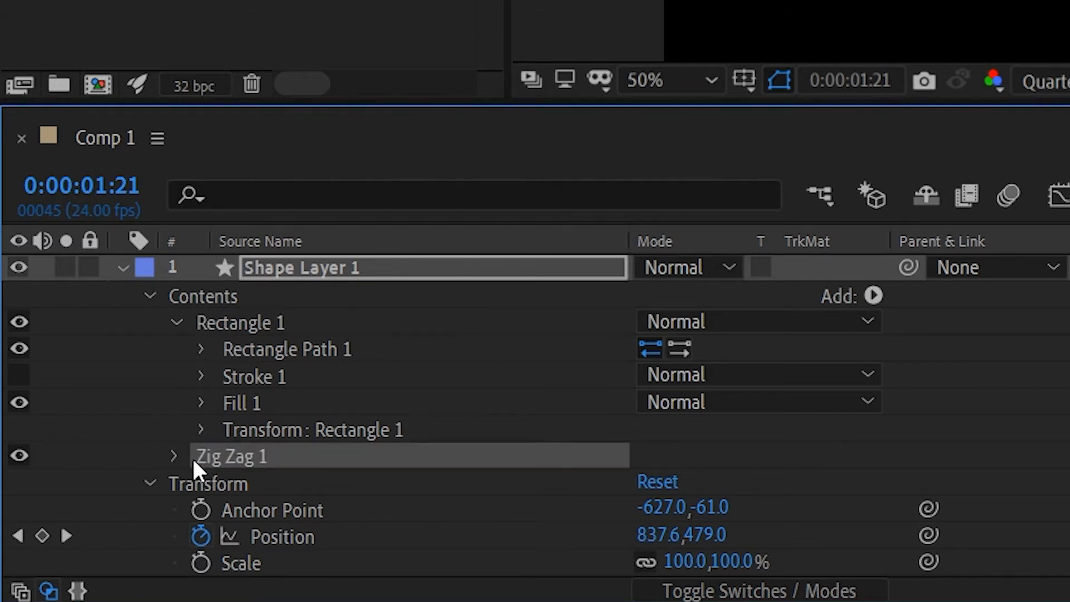
Keyframe the Zig Zag Size at the first frame and set it to 87 at 0:00:01:15.
click(174, 456)
scroll(176, 499, down, 3)
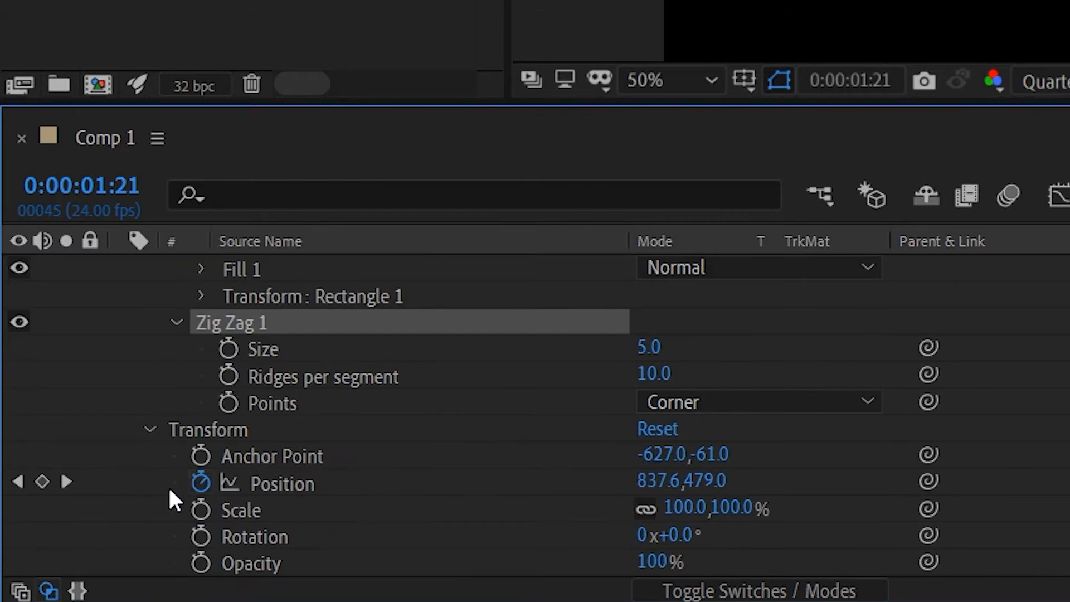
click(149, 429)
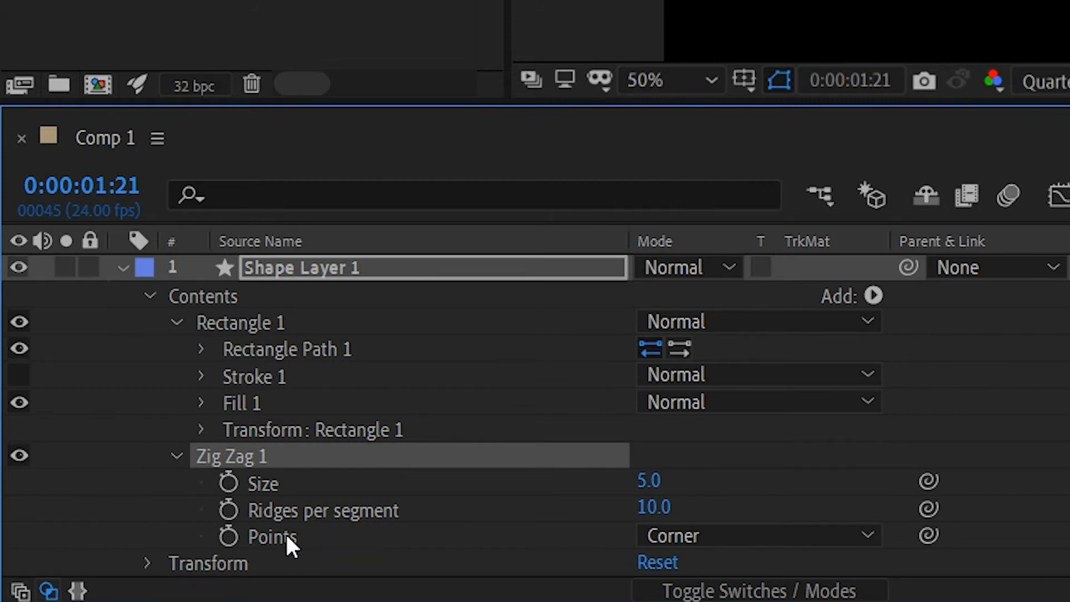
key(Home)
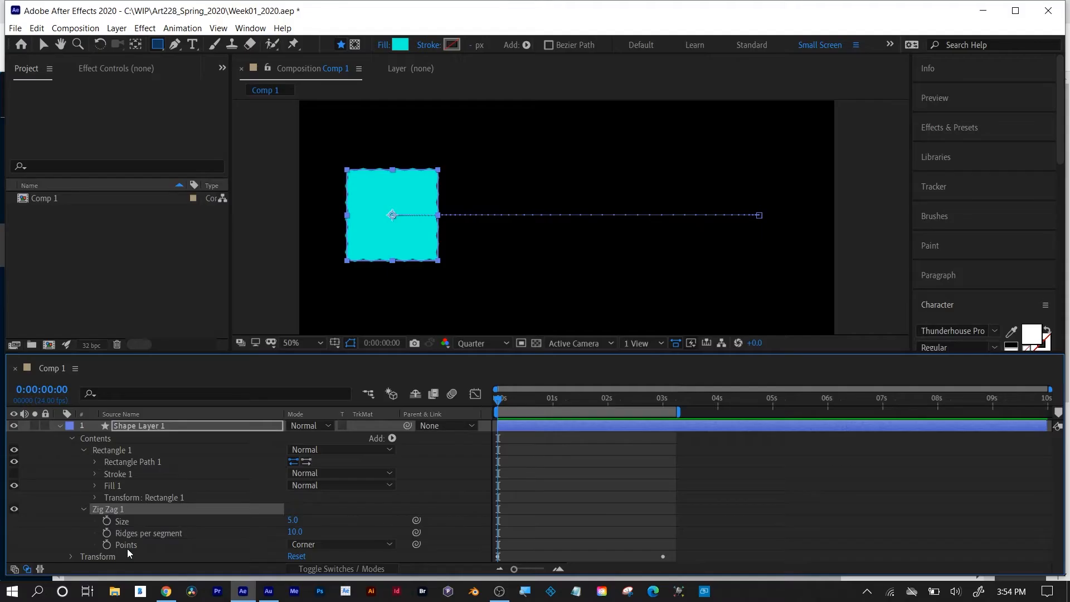
click(106, 521)
click(508, 401)
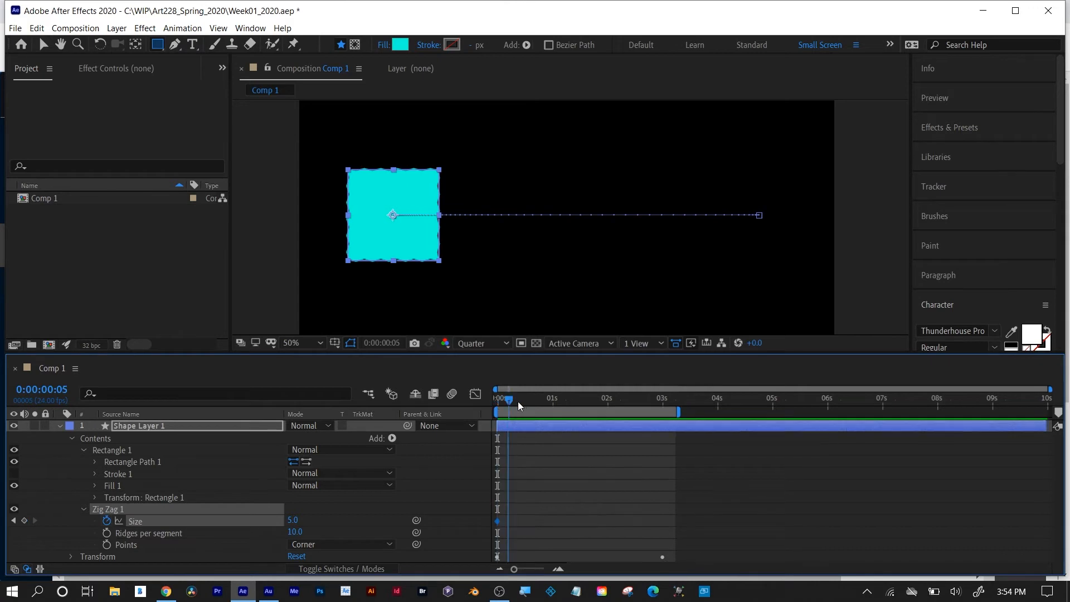
drag(517, 401, 587, 401)
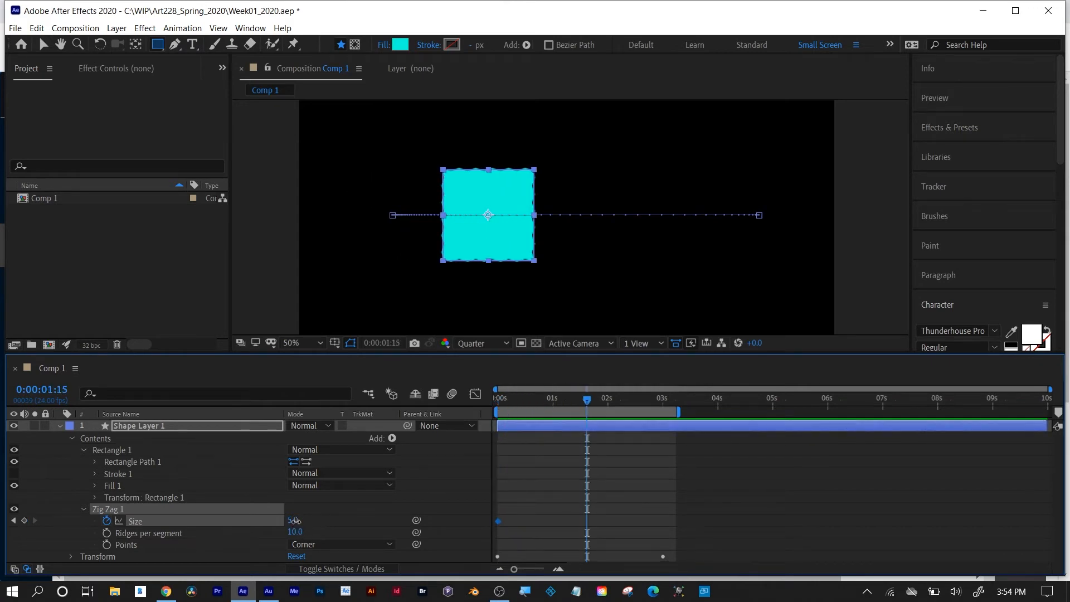
drag(294, 521, 344, 517)
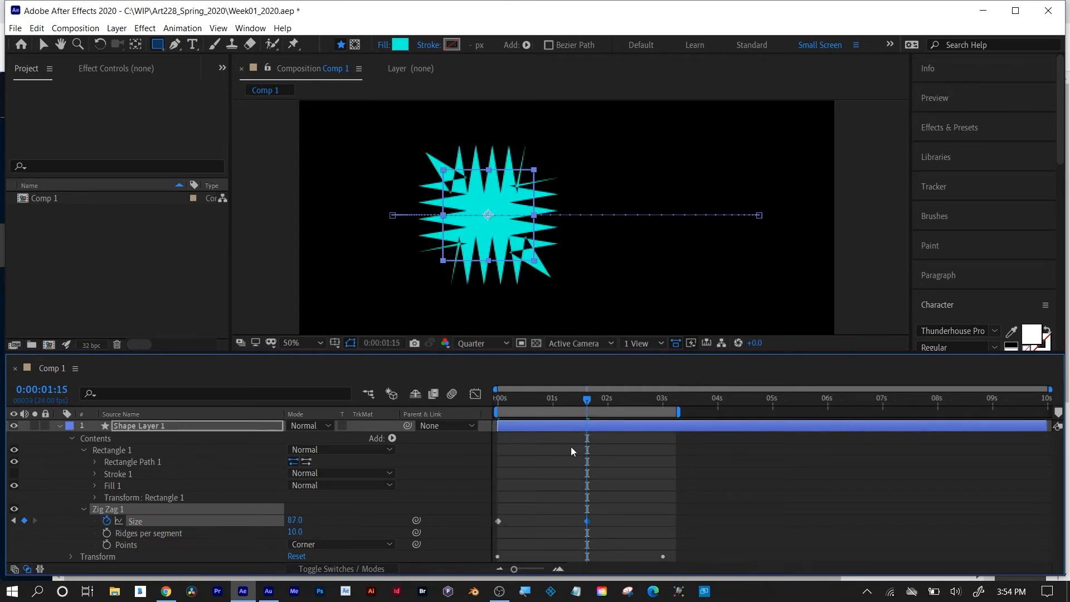
Deselect the layer and preview the Zig Zag size animation from the start, stopping playback at about 0:00:02:03.
click(502, 400)
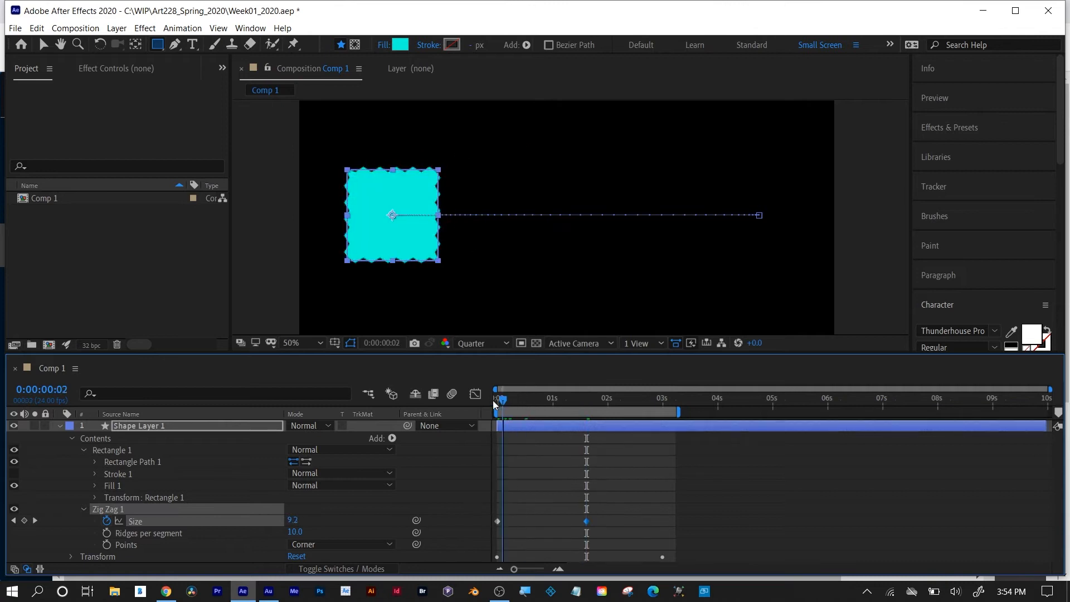
click(666, 493)
key(space)
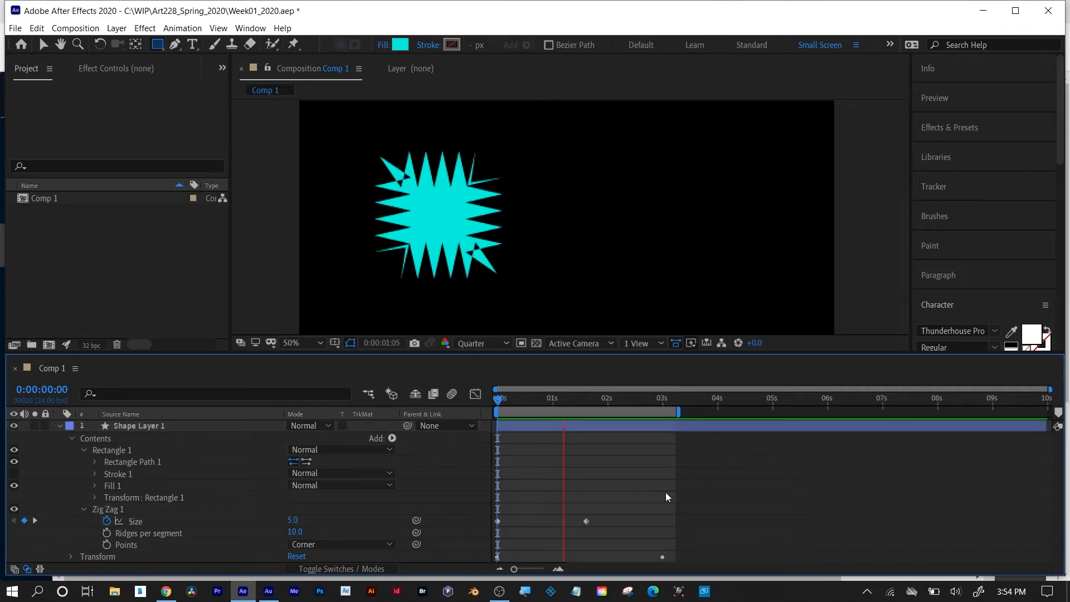
key(space)
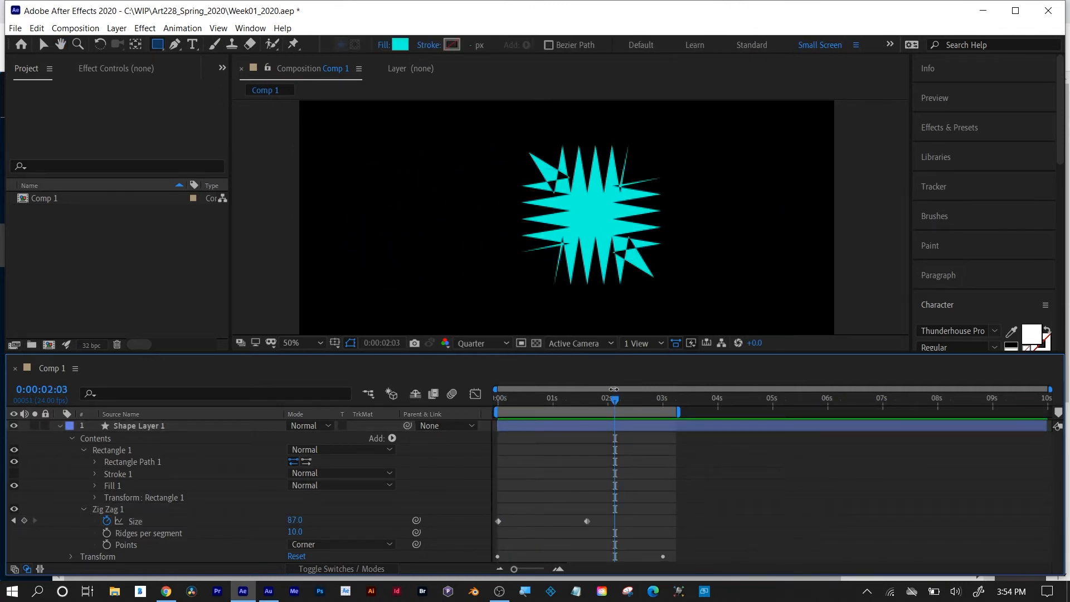
Keyframe the Zig Zag ridges per segment at 0:00:00:15 and set them to 54 at 0:00:02:21.
drag(614, 402, 532, 399)
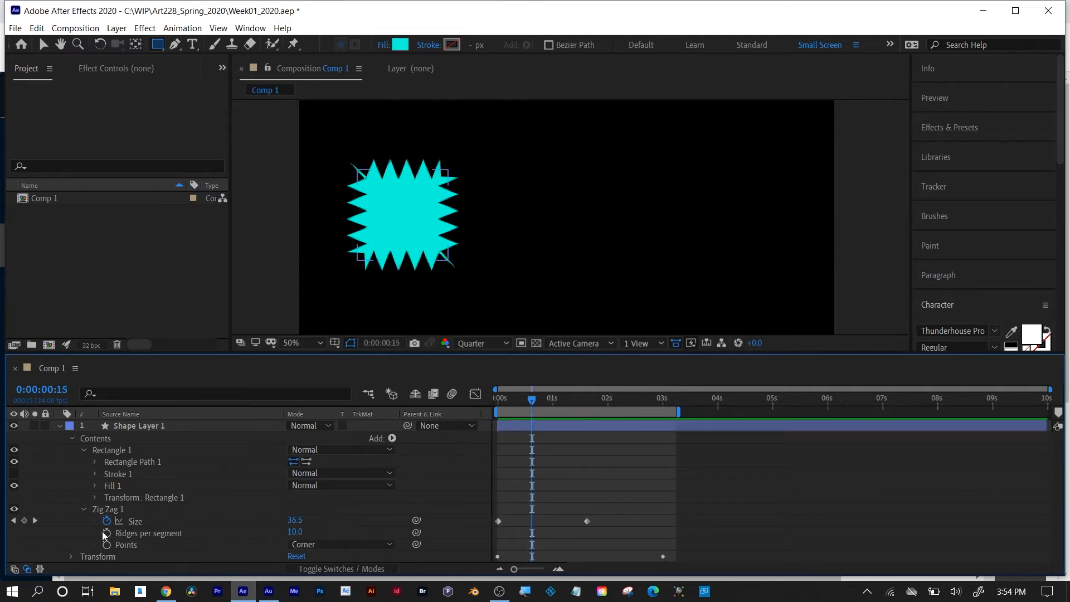
click(108, 532)
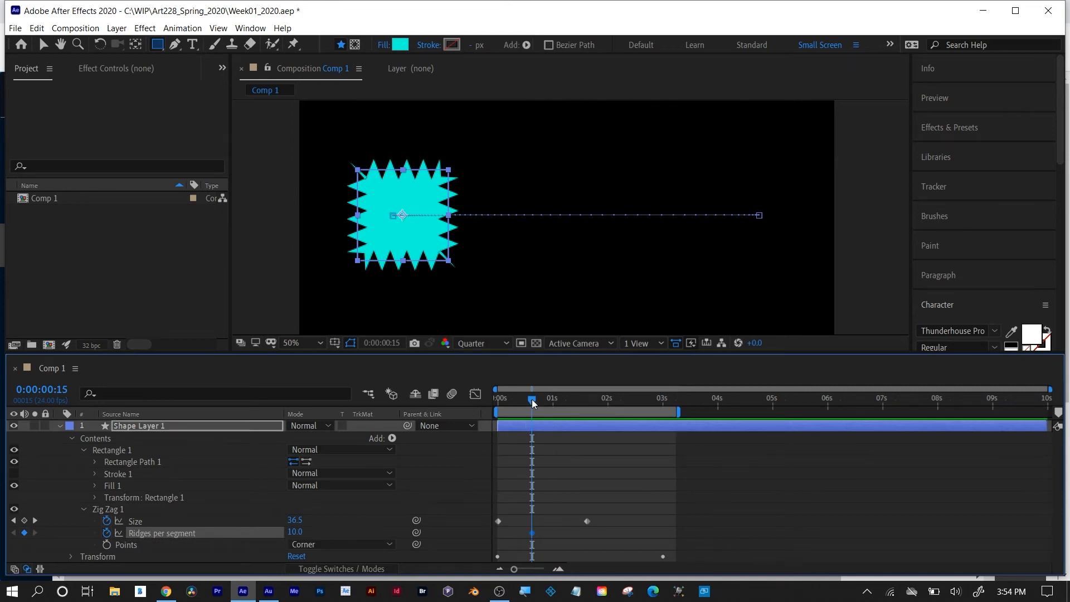
drag(532, 399, 657, 403)
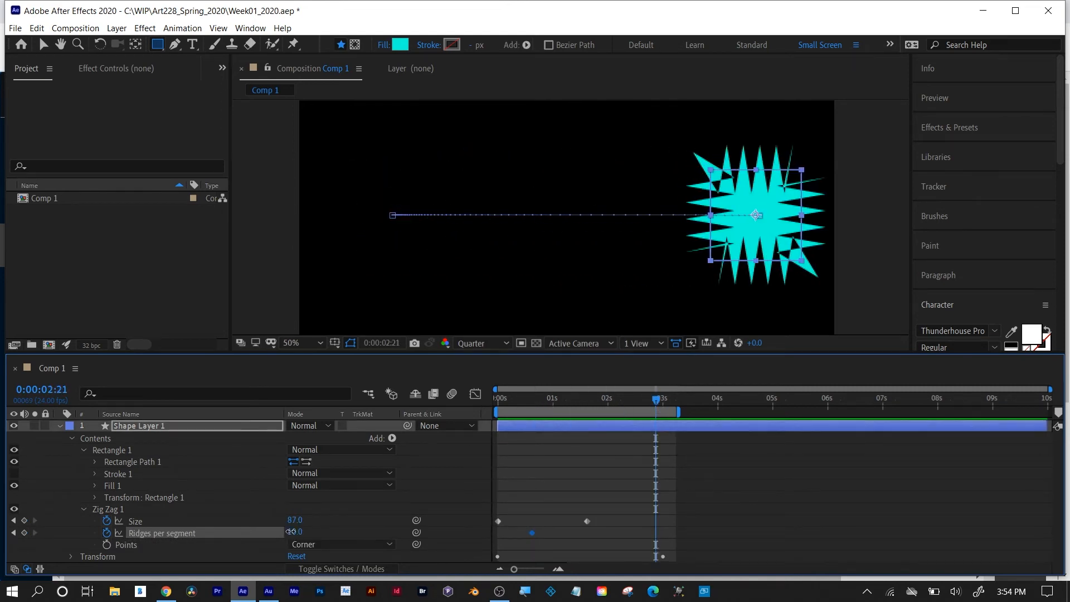
drag(291, 532, 315, 532)
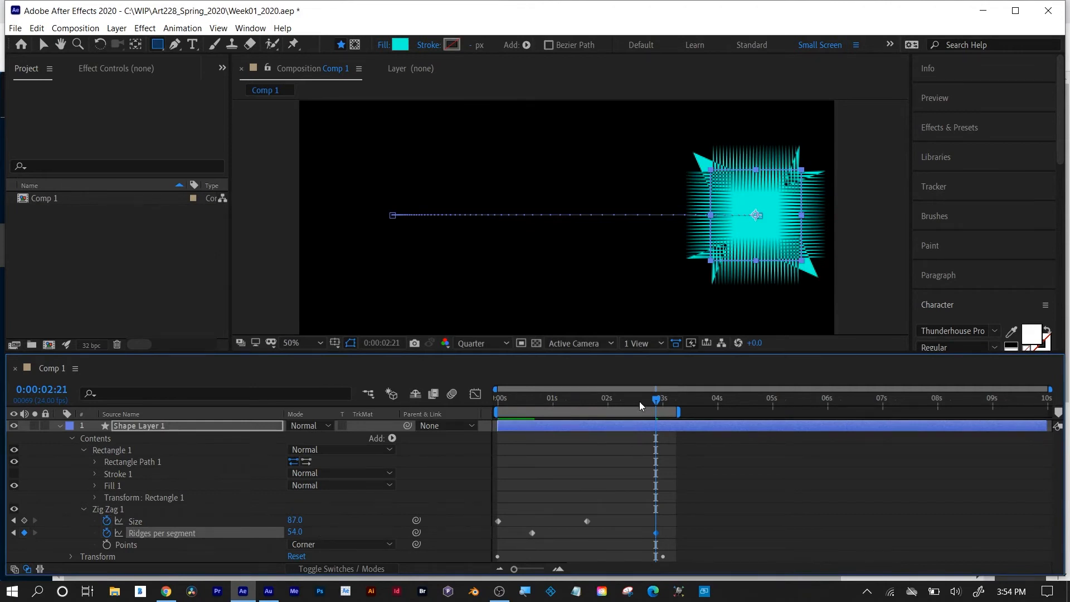
Preview the combined size and ridges animation from the first frame.
key(Home)
key(space)
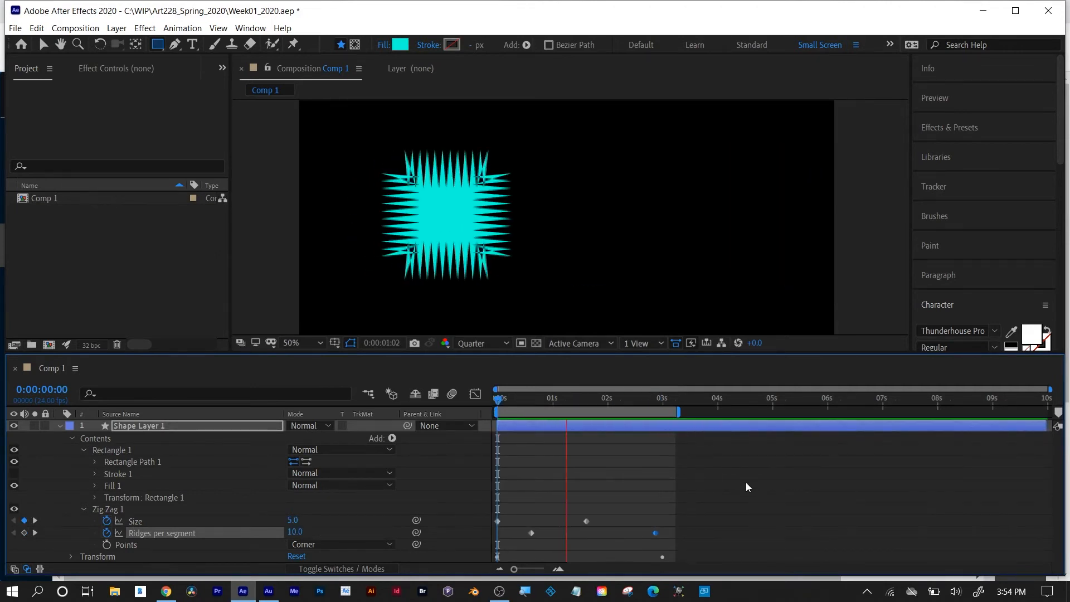
key(space)
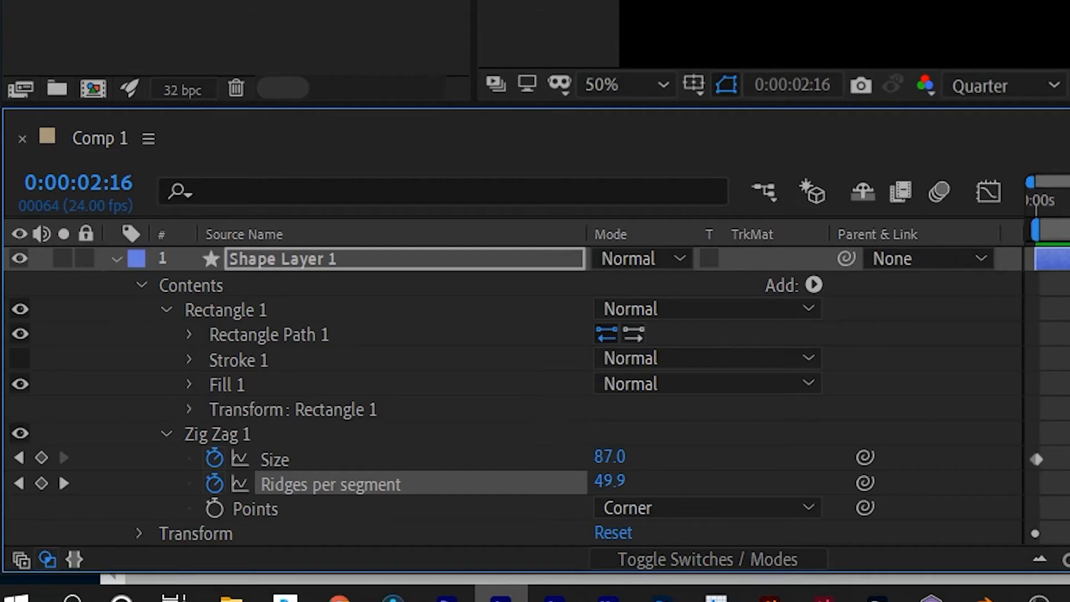
key(space)
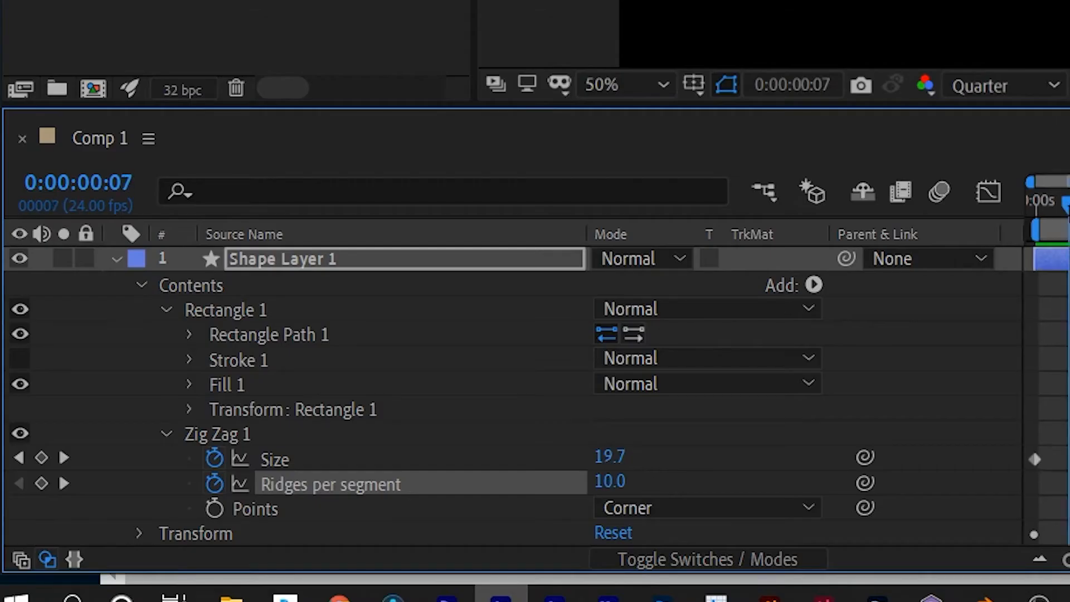
Set the Zig Zag points to Smooth, scrub through the animation and return to the first frame.
click(685, 508)
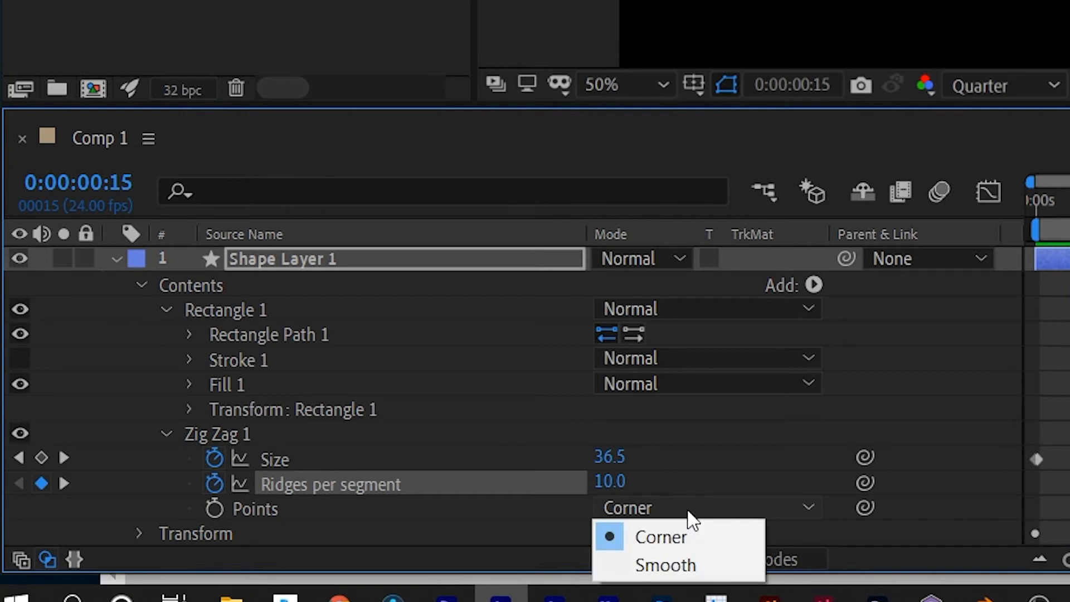
click(681, 561)
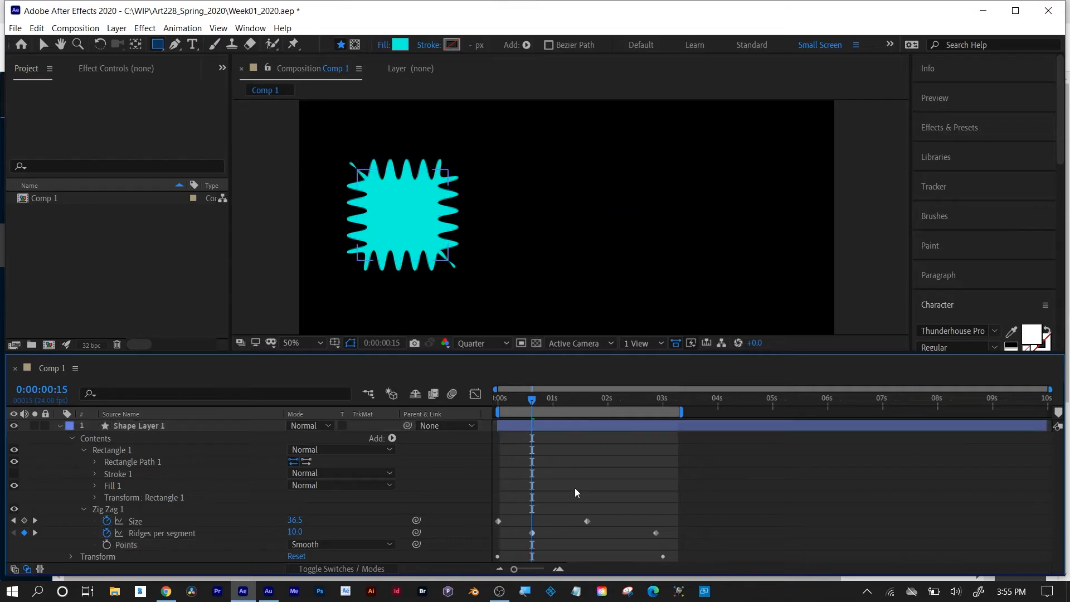
drag(530, 401, 667, 393)
key(Home)
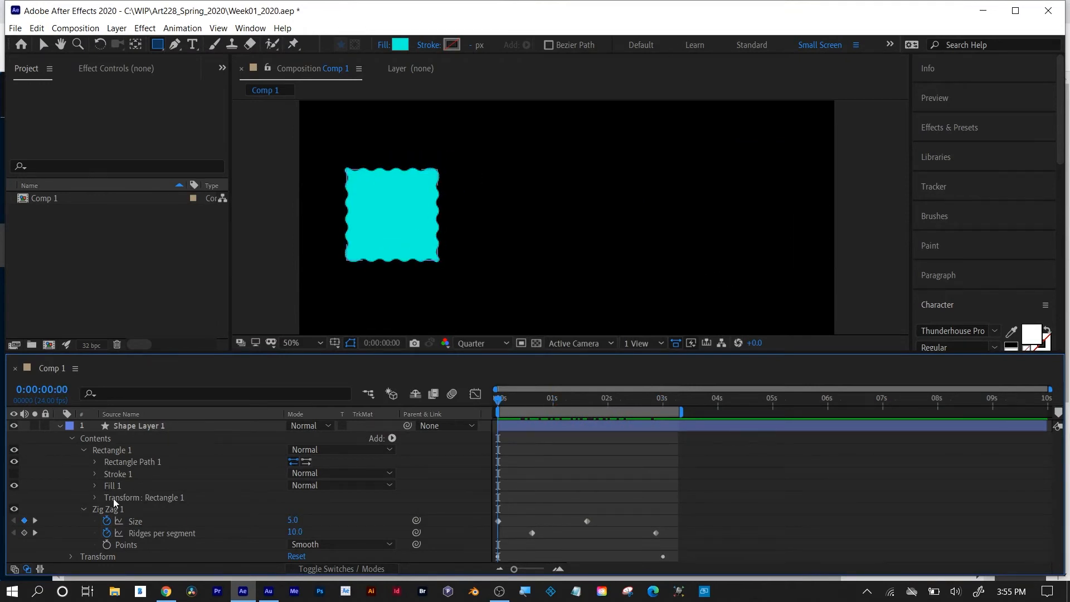
click(134, 426)
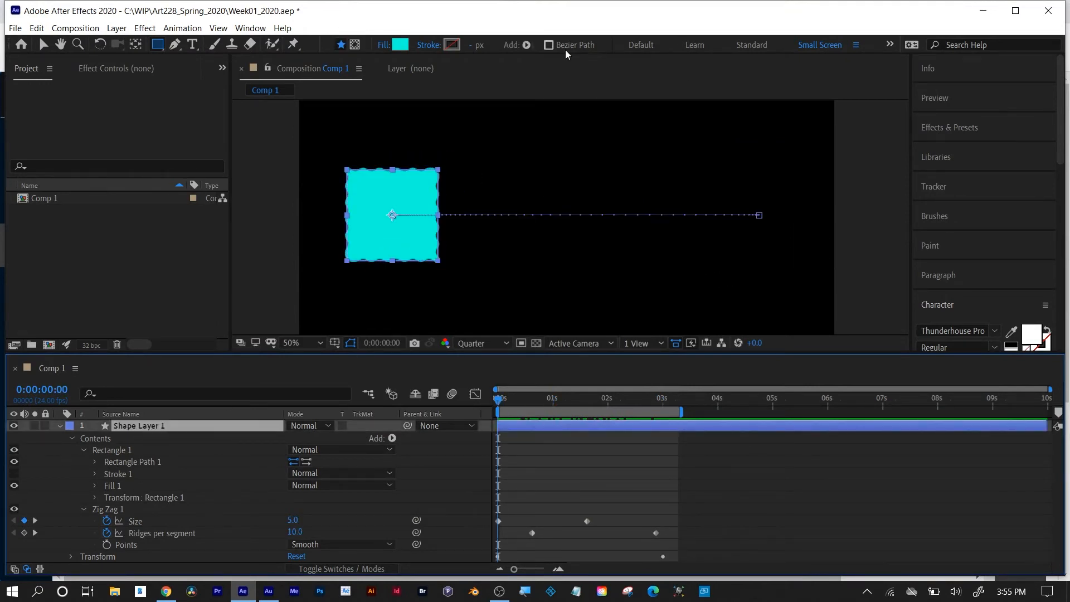
click(526, 45)
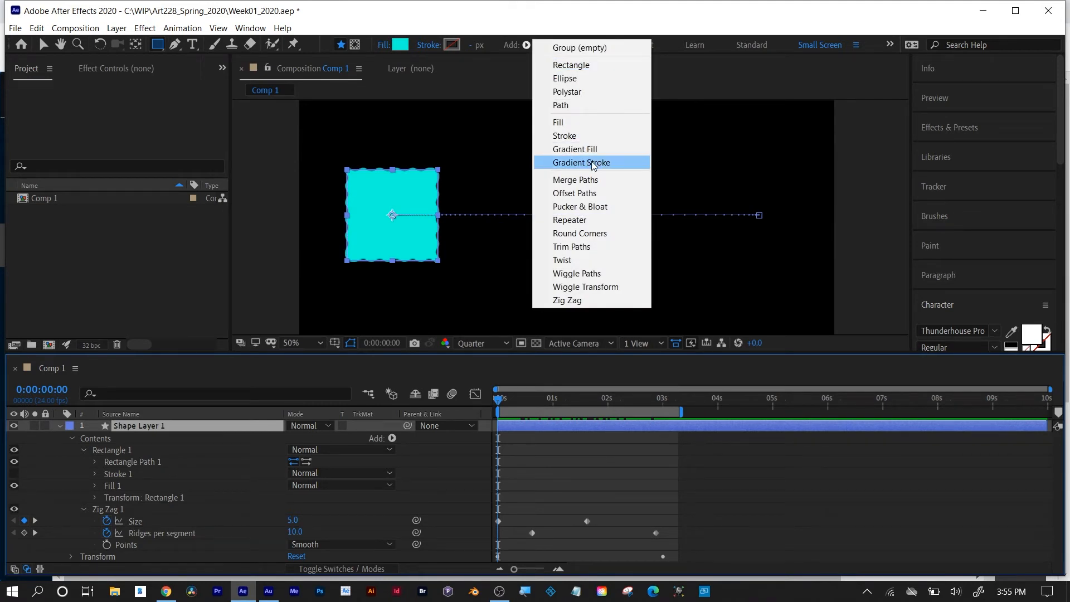
click(557, 12)
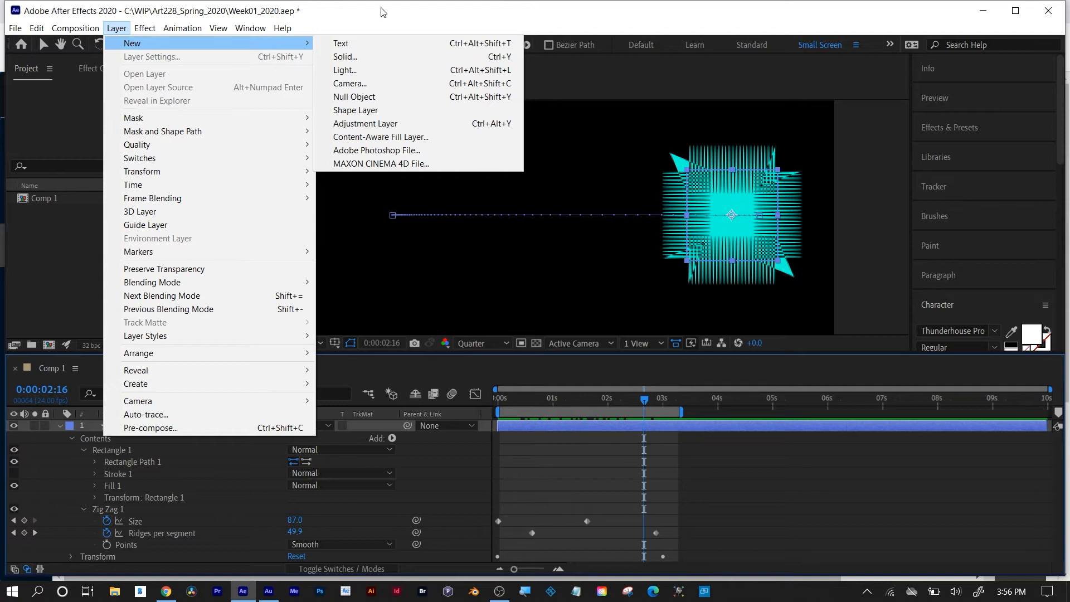
click(379, 56)
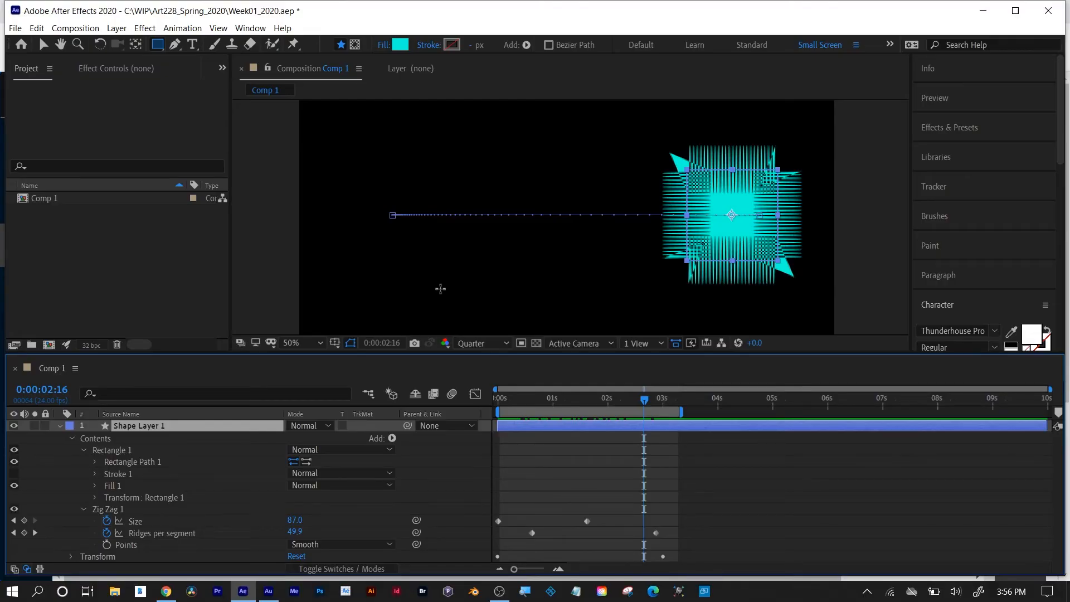
Collapse the square's shape layer, scrub through its animation once more and delete the layer.
click(58, 425)
click(120, 507)
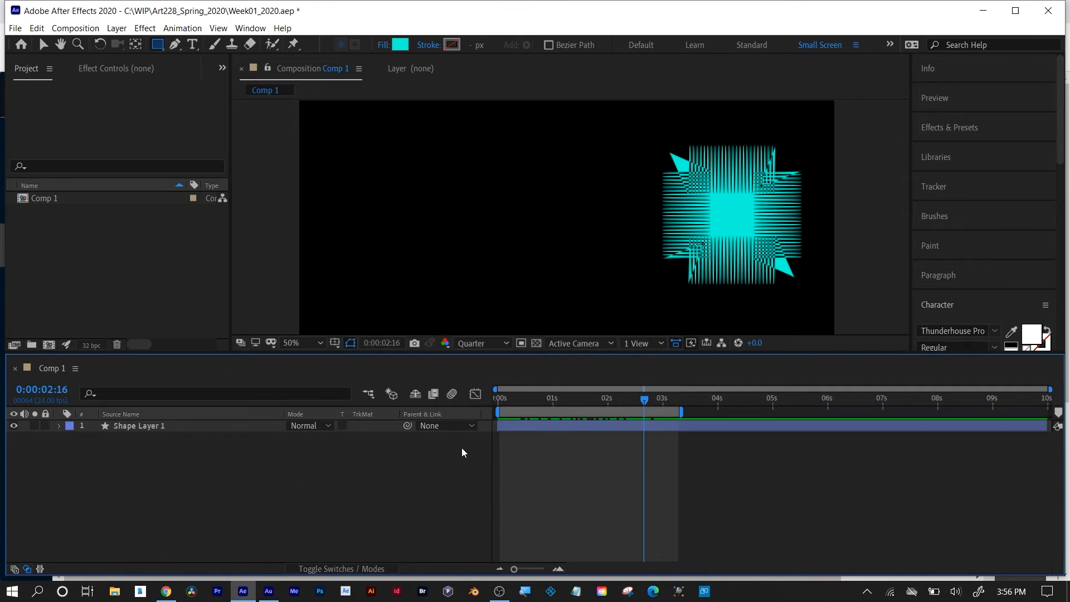
drag(530, 398, 685, 399)
key(Home)
click(545, 422)
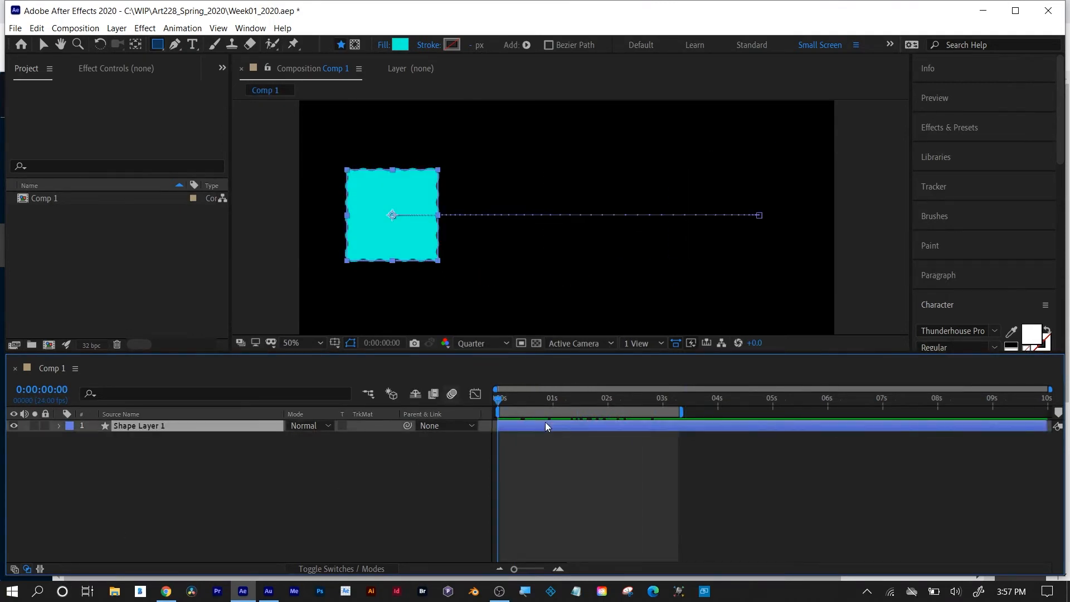
key(Delete)
Draw a cyan circle near the centre of the composition with the Ellipse tool.
drag(158, 45, 185, 71)
drag(506, 187, 630, 289)
scroll(549, 290, down, 2)
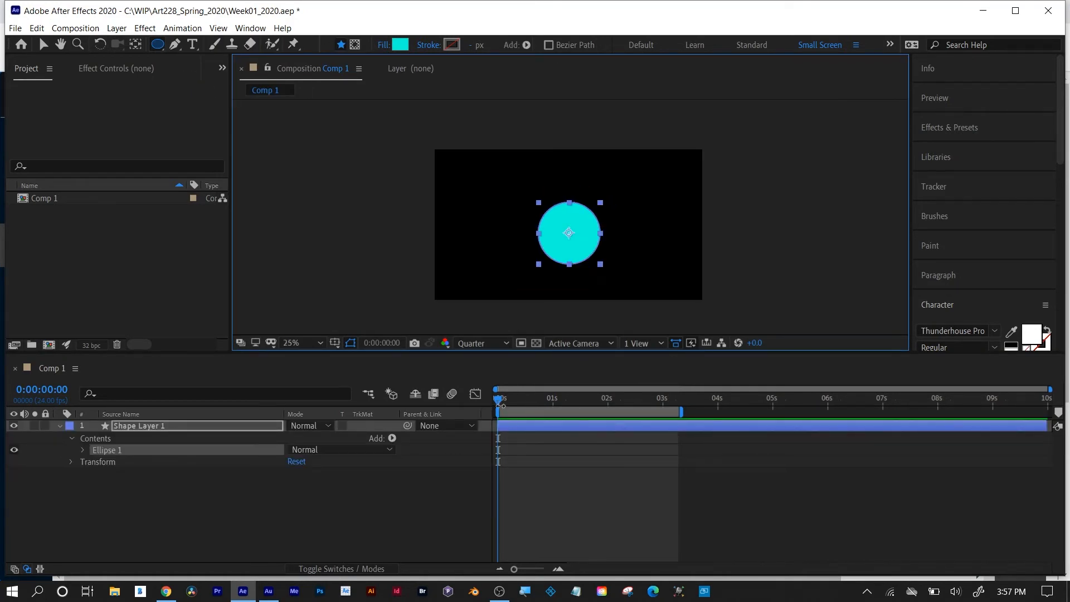
click(498, 400)
key(space)
key(space)
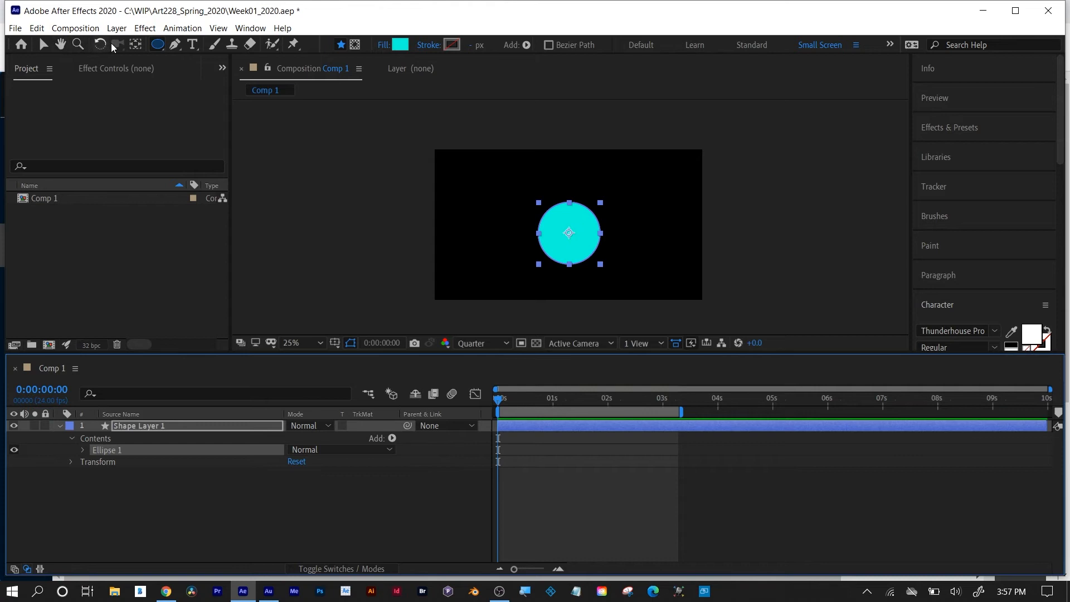
Select the circle's layer and move the circle slightly upward in the composition.
click(135, 43)
click(255, 430)
click(212, 425)
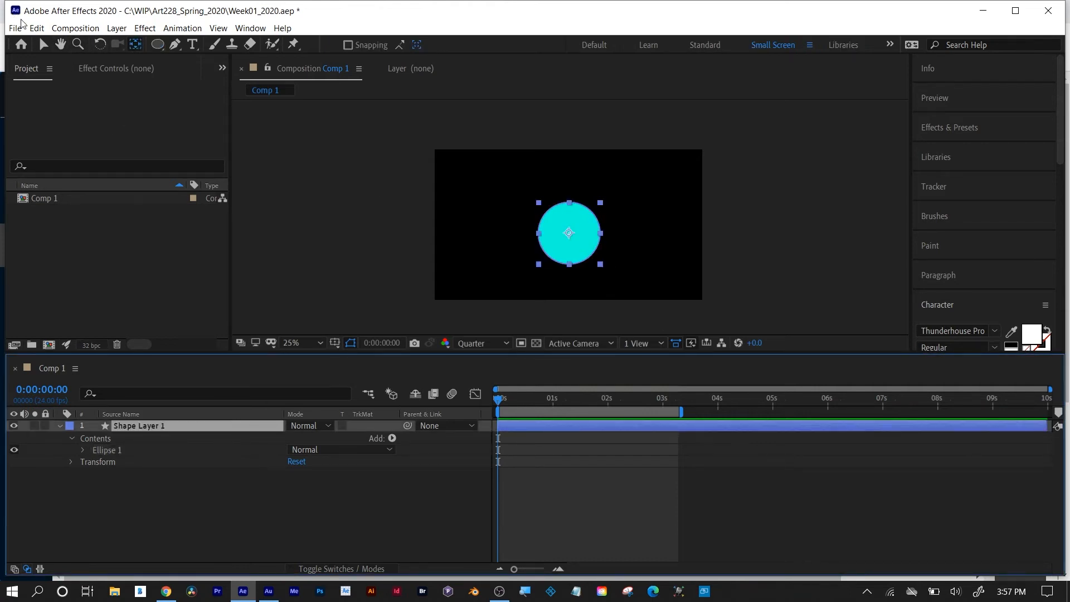
click(44, 44)
drag(581, 253, 582, 235)
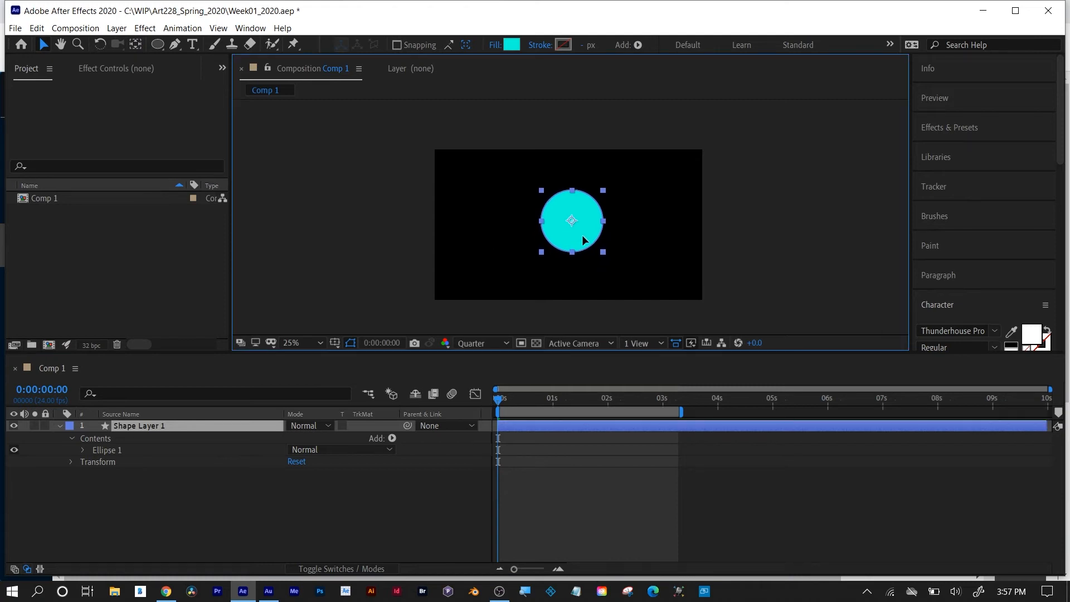
Reveal the circle layer's Scale, set it to 0% and keyframe it at the first frame.
click(500, 399)
key(s)
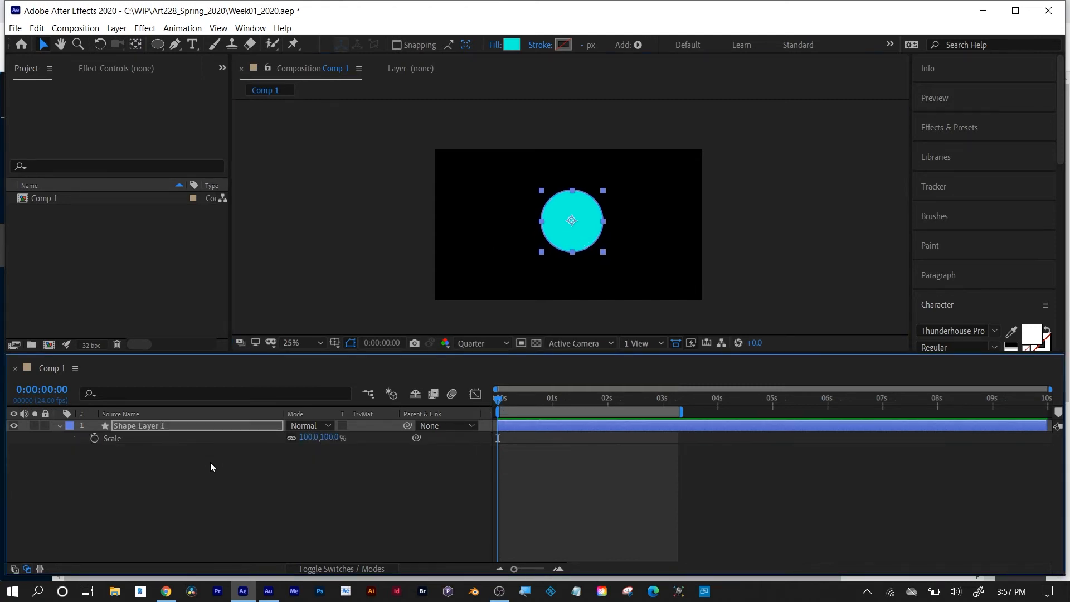
click(125, 423)
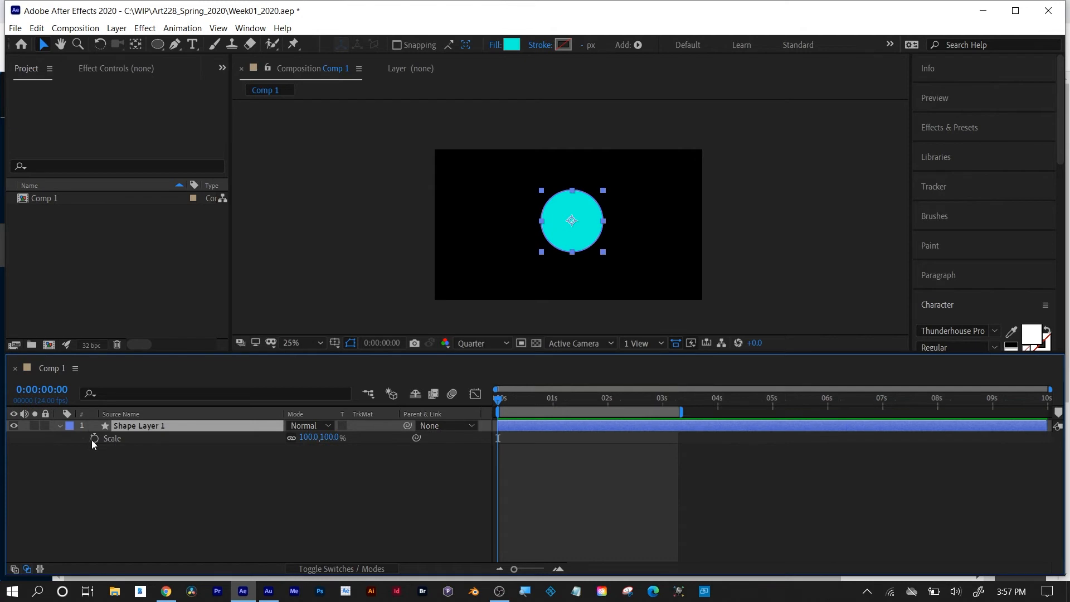
key(period)
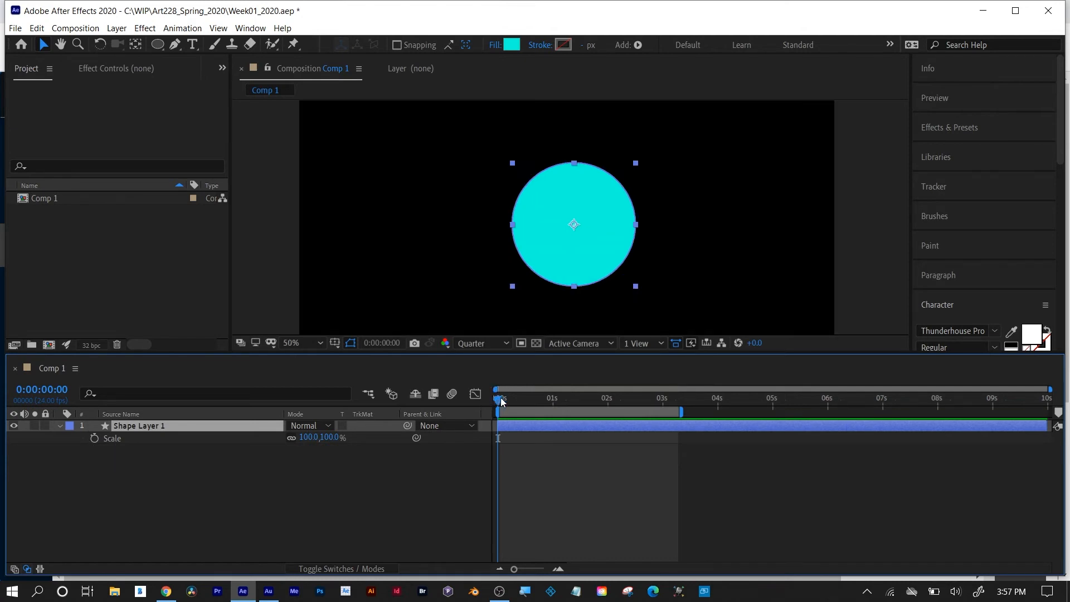
click(308, 437)
text(0)
key(Return)
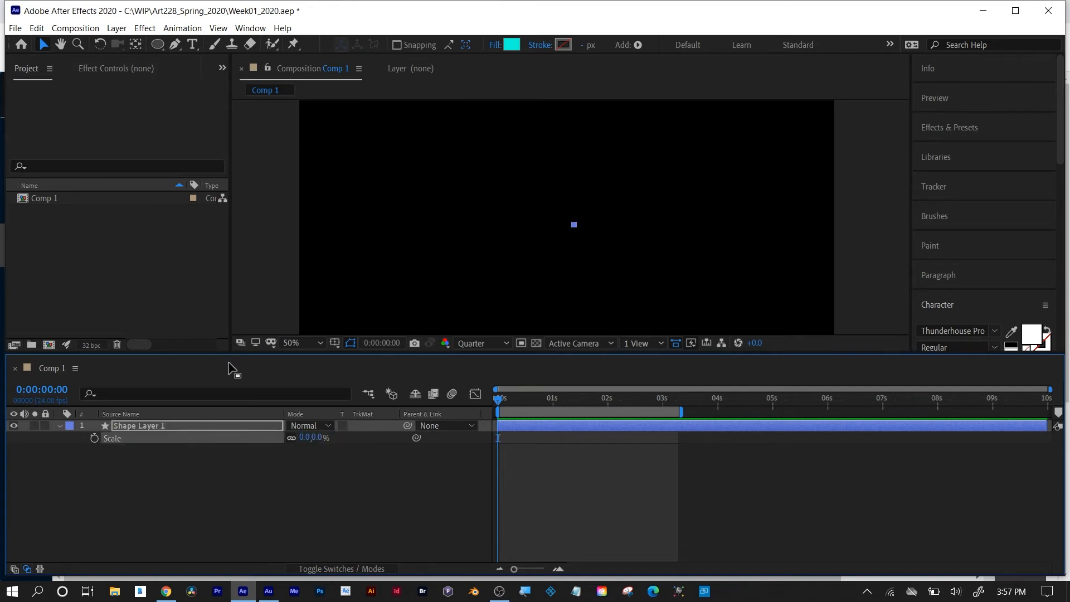
click(93, 438)
Move the current time to 0:00:01:00.
drag(503, 397, 552, 407)
click(390, 343)
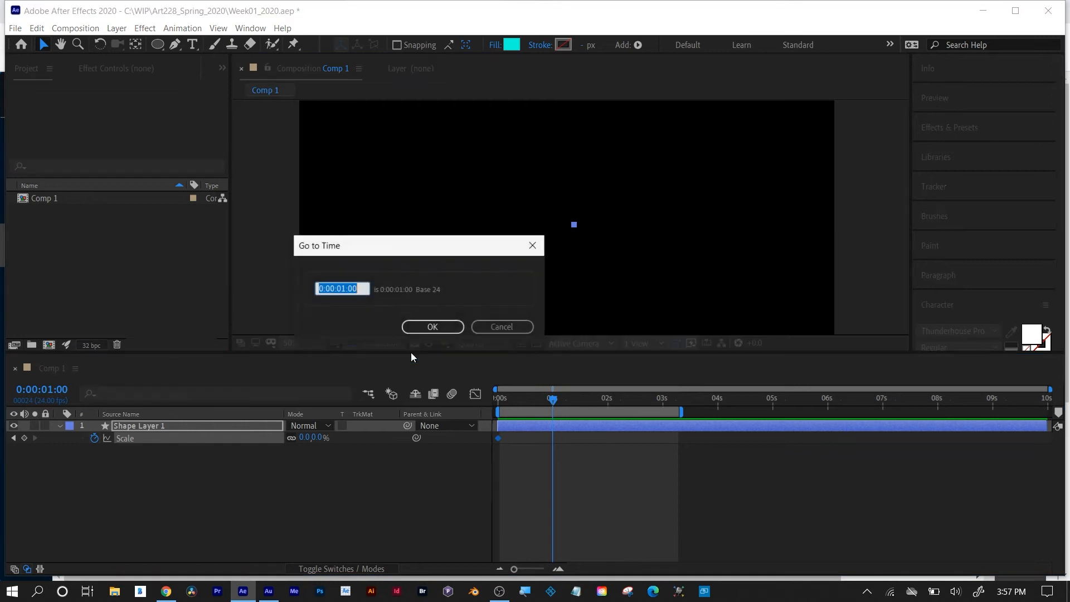
text(1.00)
click(416, 332)
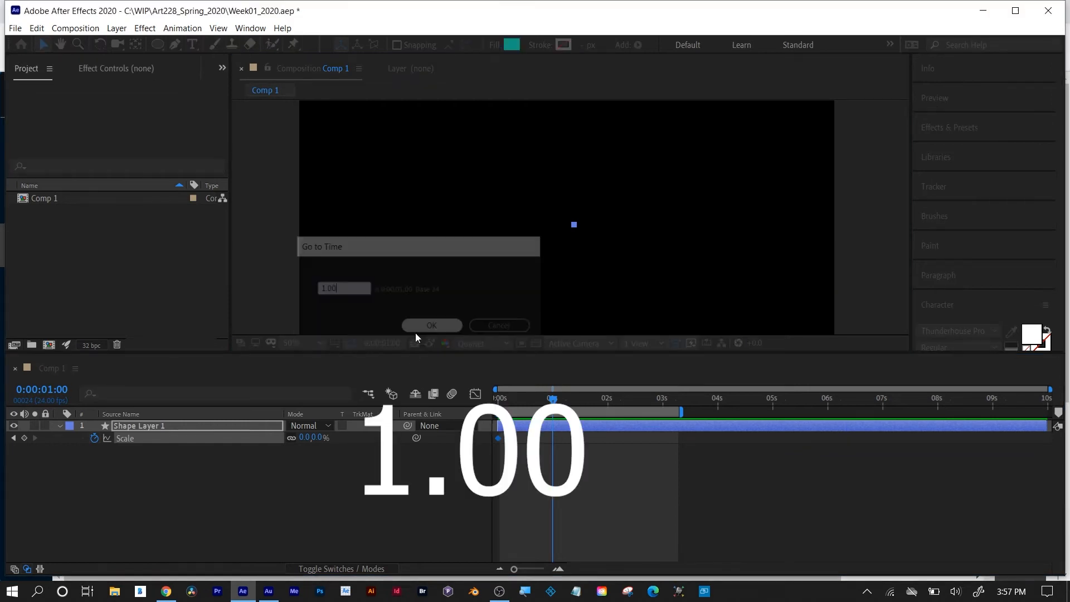
Set the circle layer's Scale to 100% at 0:00:01:00.
click(304, 438)
text(100)
key(Return)
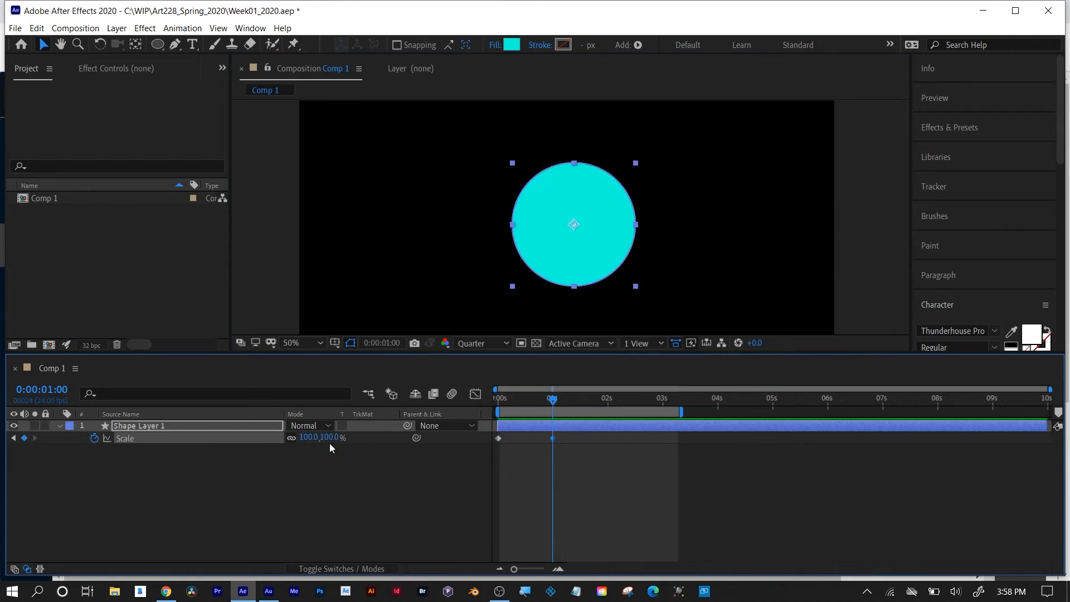
Go to 0:00:02:00 and keyframe the circle layer's Scale at 0%.
drag(559, 399, 610, 403)
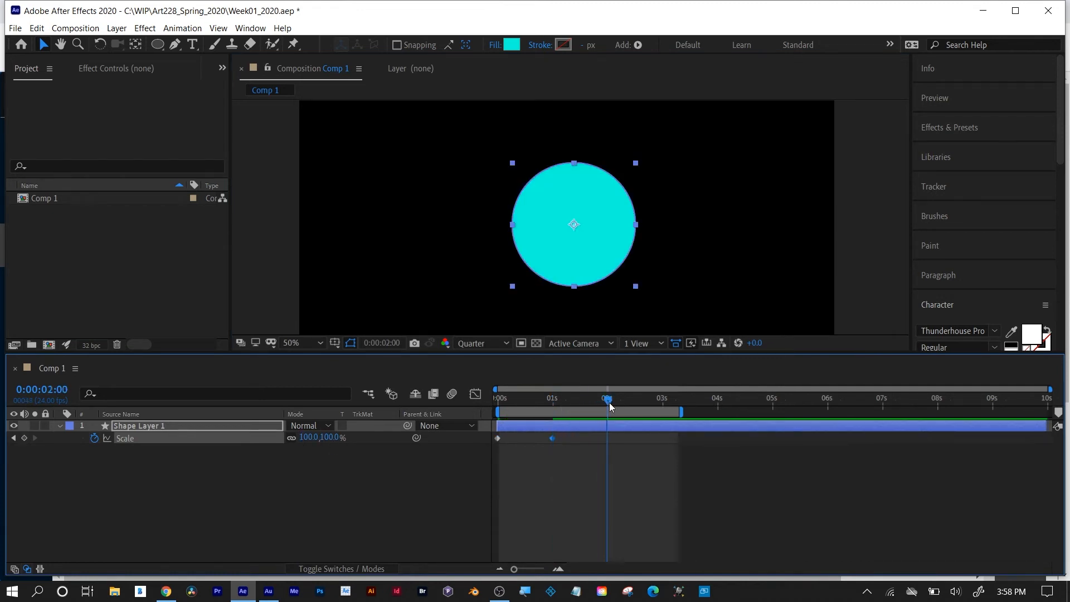
click(383, 342)
text(2.00)
key(Return)
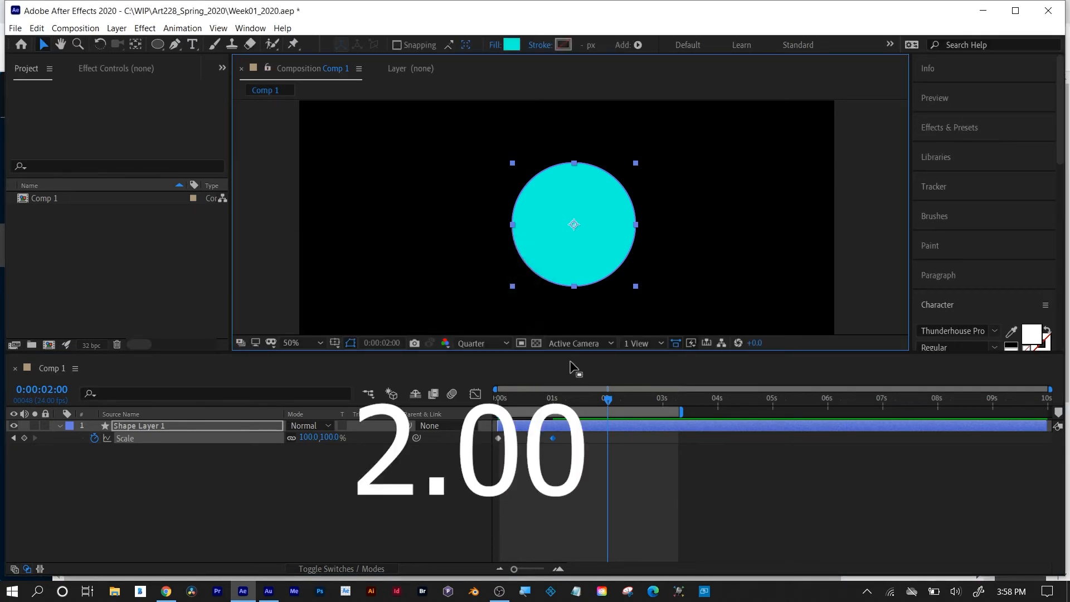
click(306, 434)
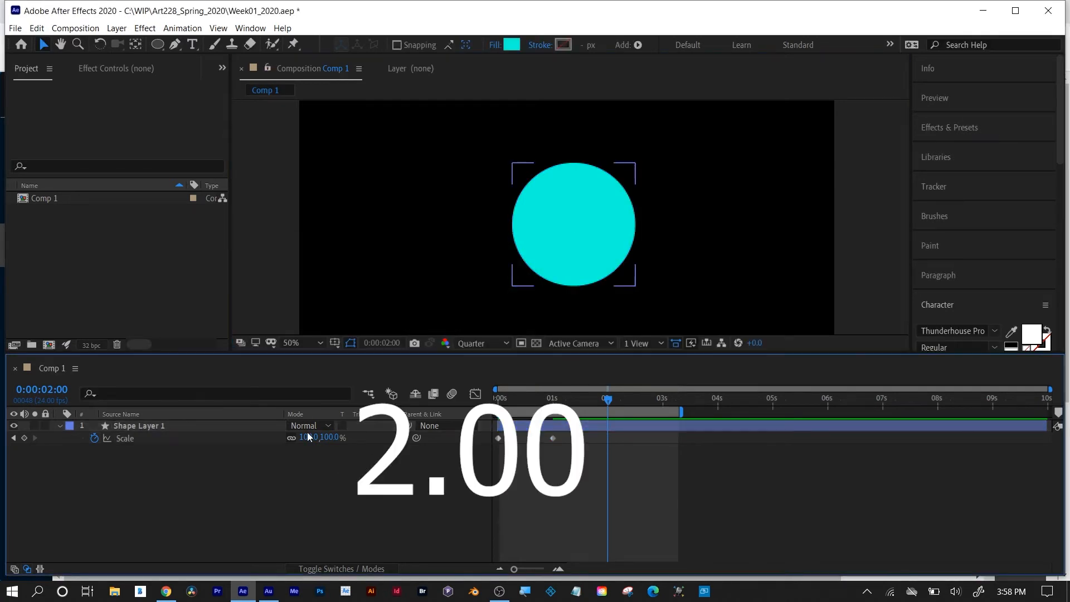
text(0)
key(Return)
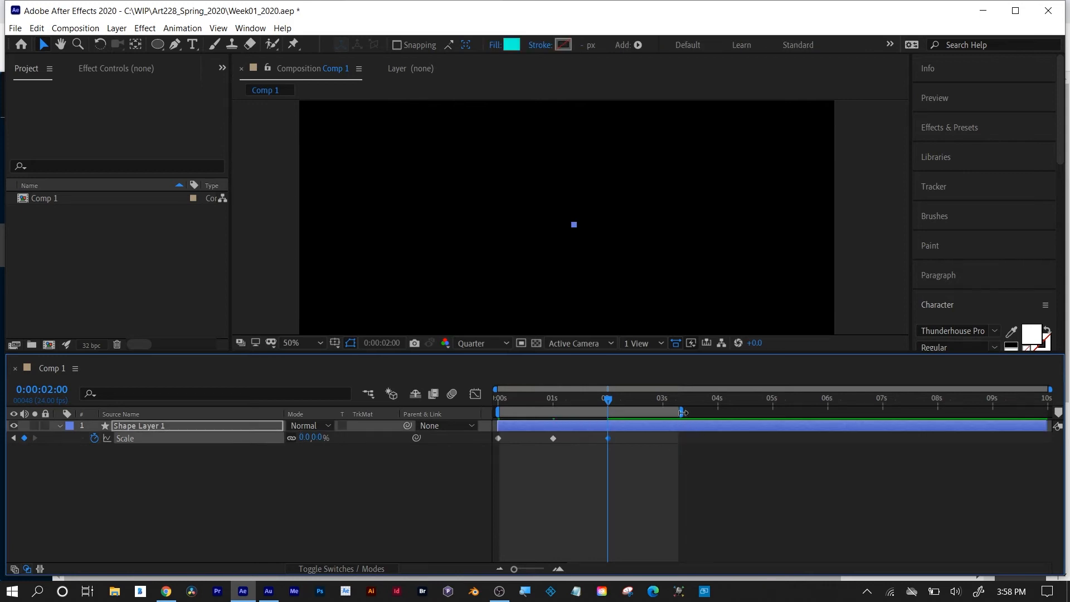
Shorten the work area to end just past the 2-second keyframe and preview the scale animation from the first frame.
drag(683, 412, 493, 417)
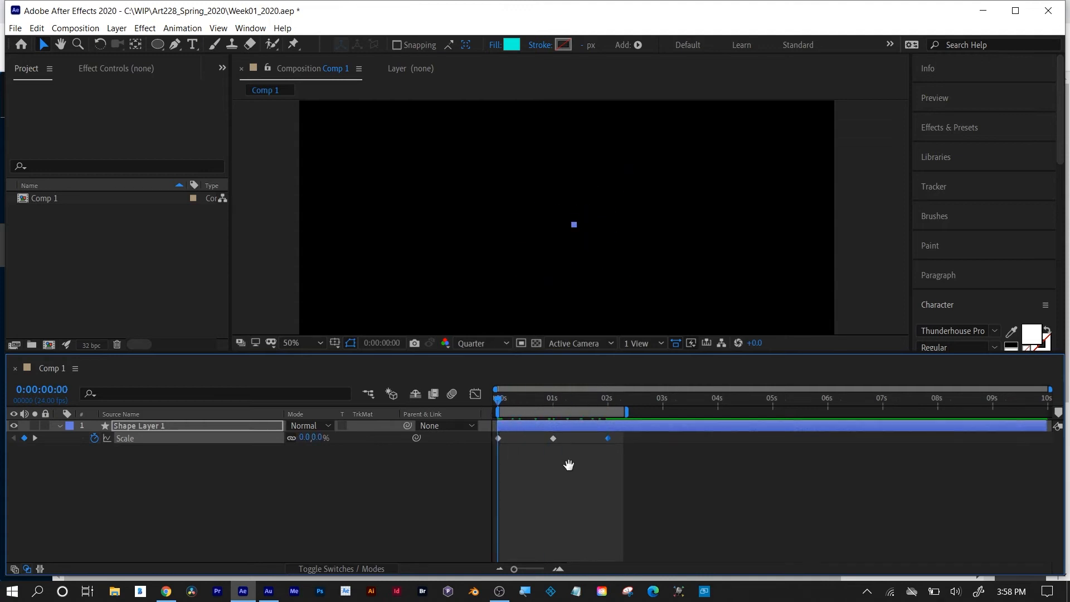
key(space)
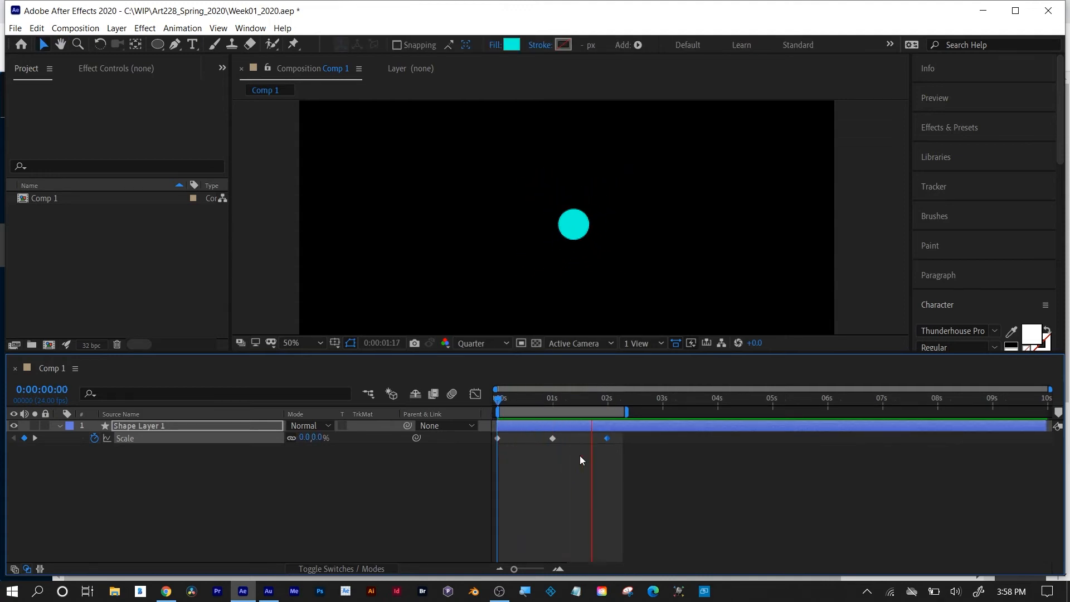
key(space)
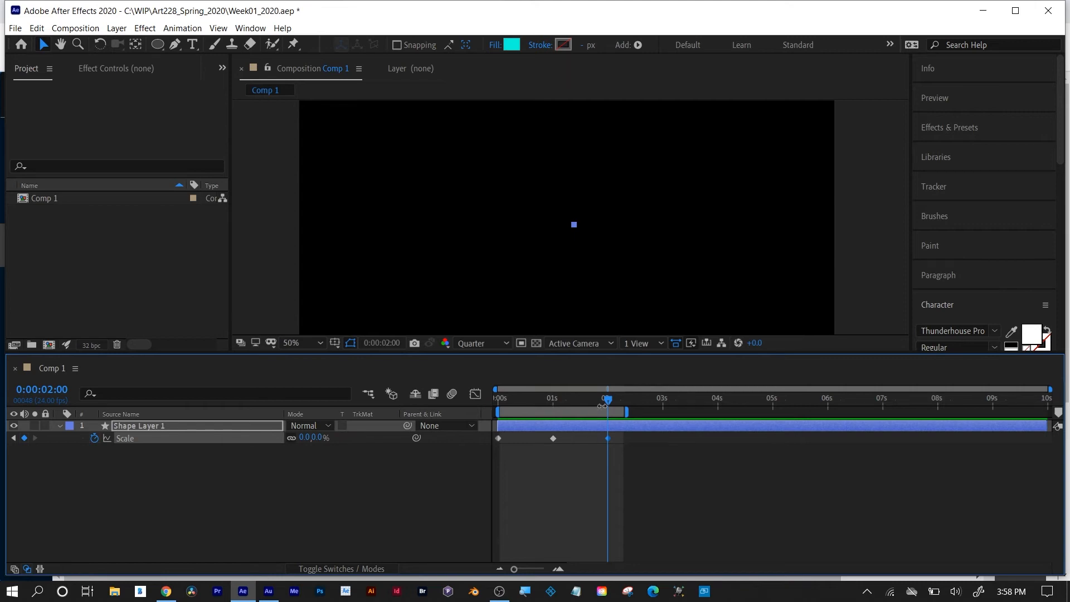
Select all of the circle layer's Scale keyframes and apply Easy Ease to them.
drag(602, 406, 545, 412)
click(638, 431)
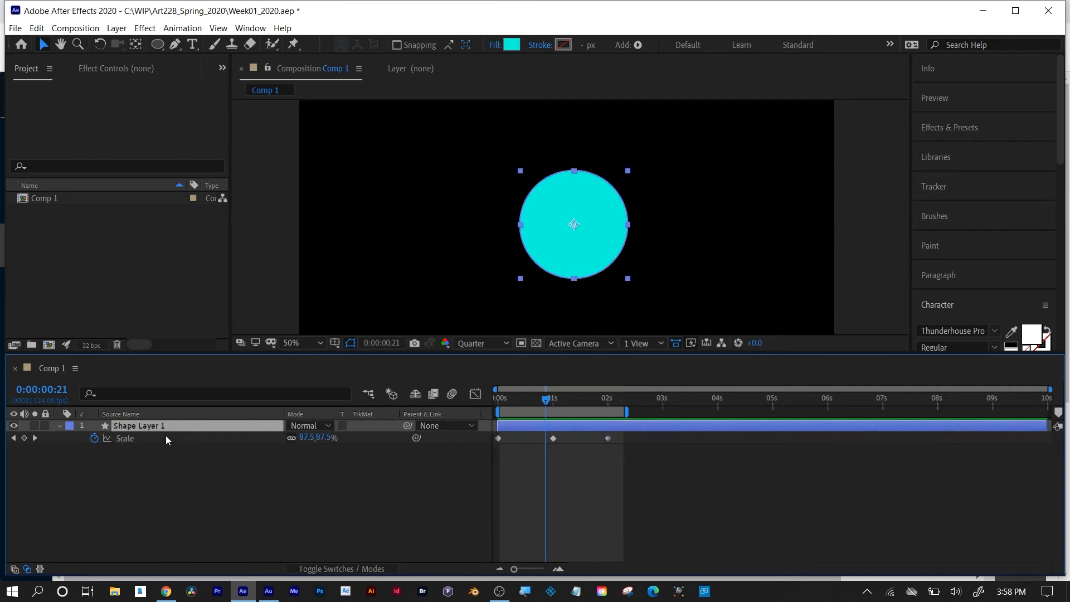
click(121, 440)
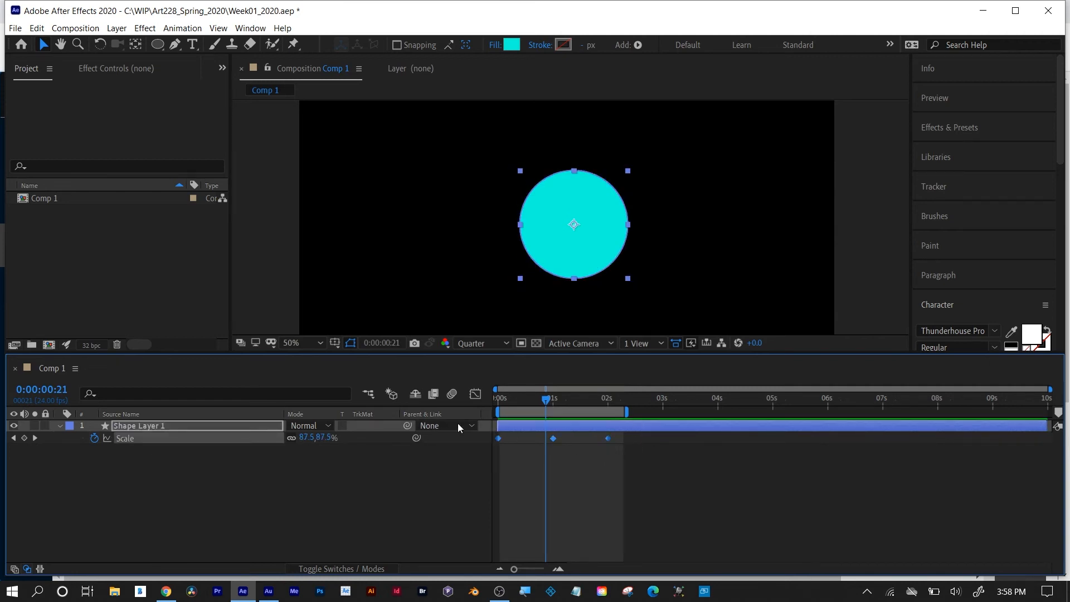
right_click(553, 440)
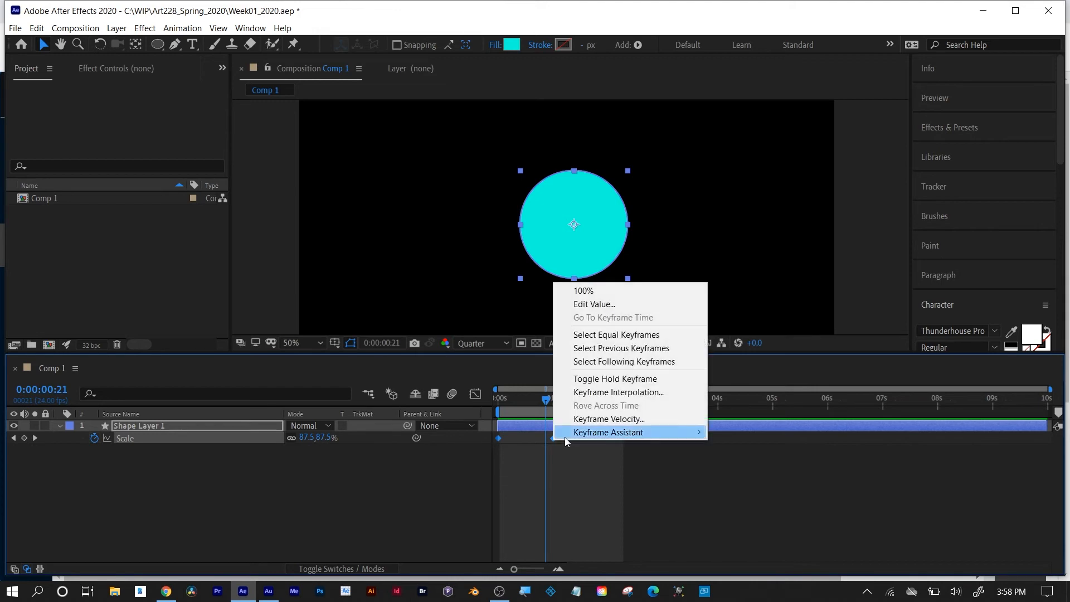
mouse_move(581, 436)
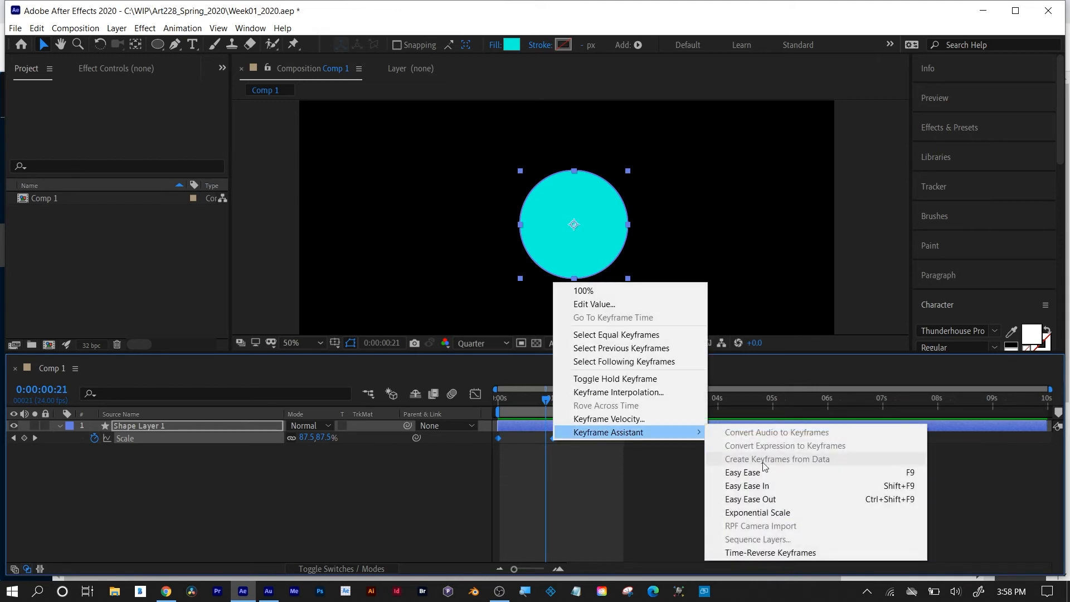
click(789, 473)
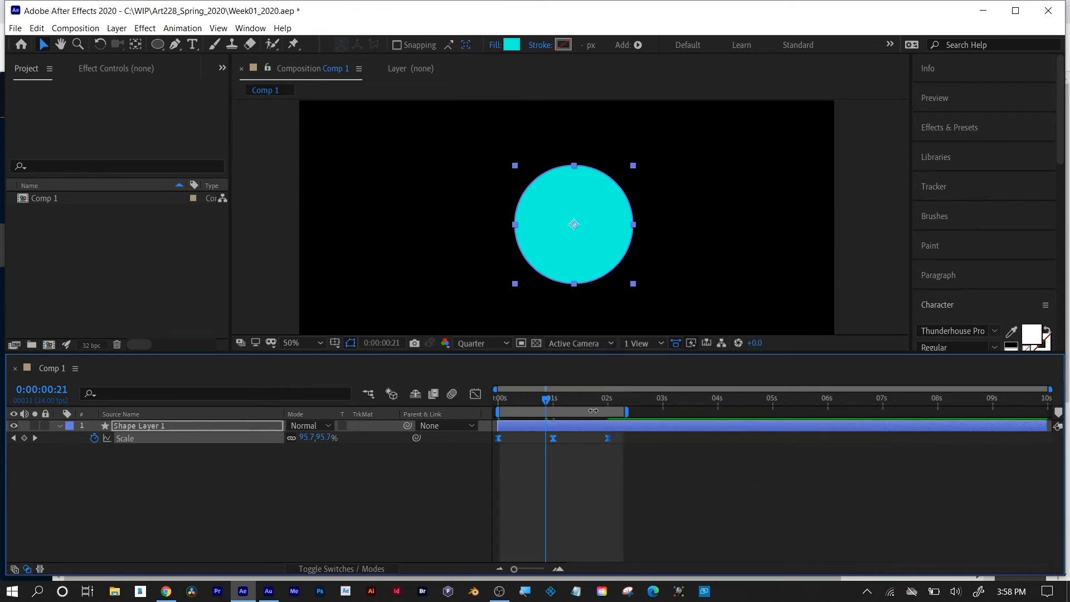
Preview the eased scale animation from the first frame, then put the current time at 0:00:01:00.
key(Home)
key(space)
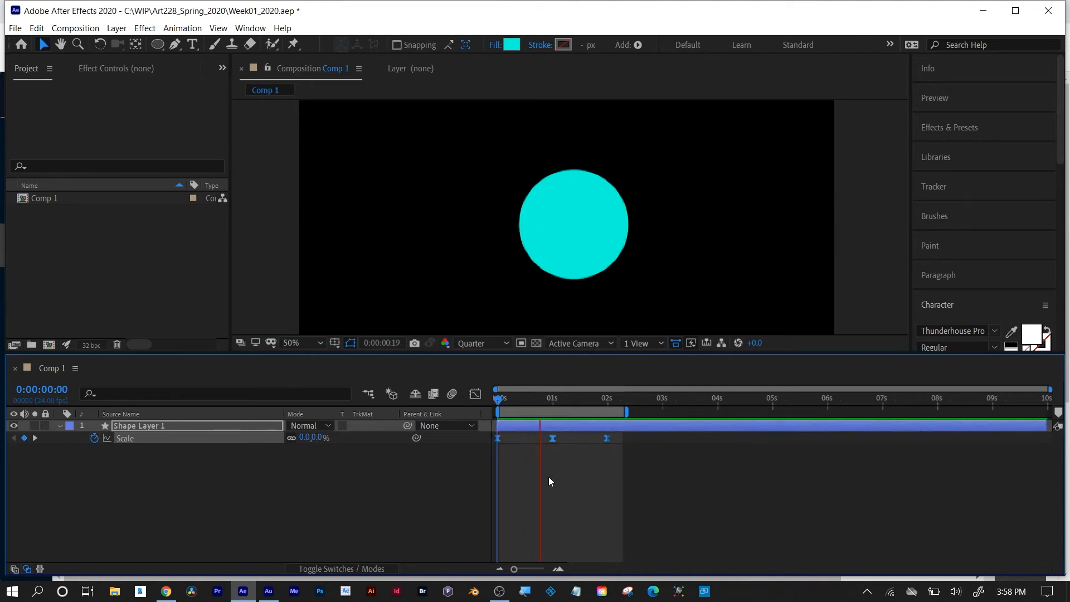
key(space)
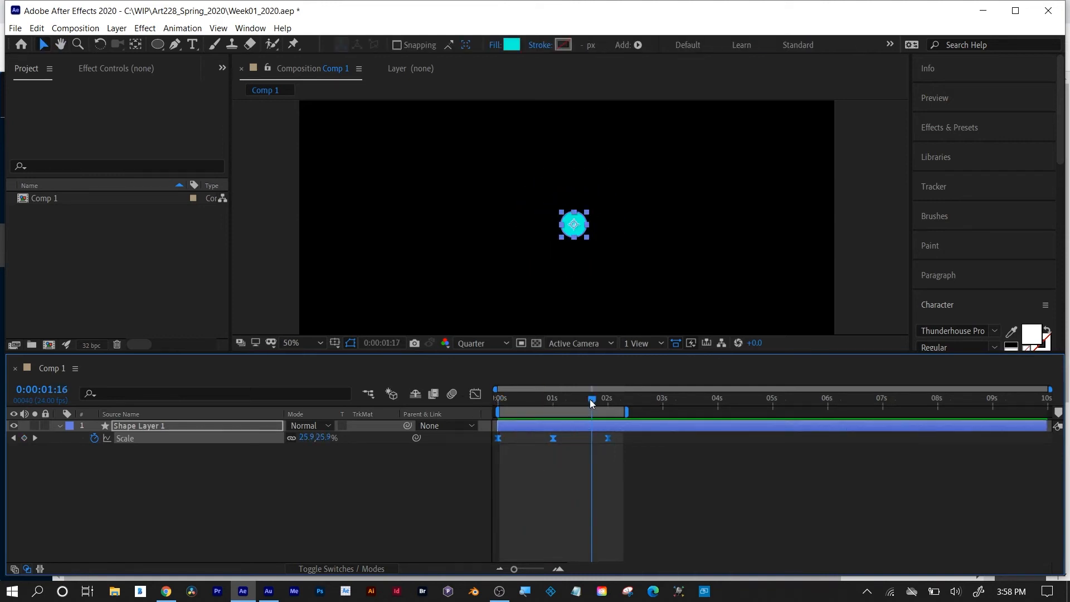
drag(590, 399, 554, 401)
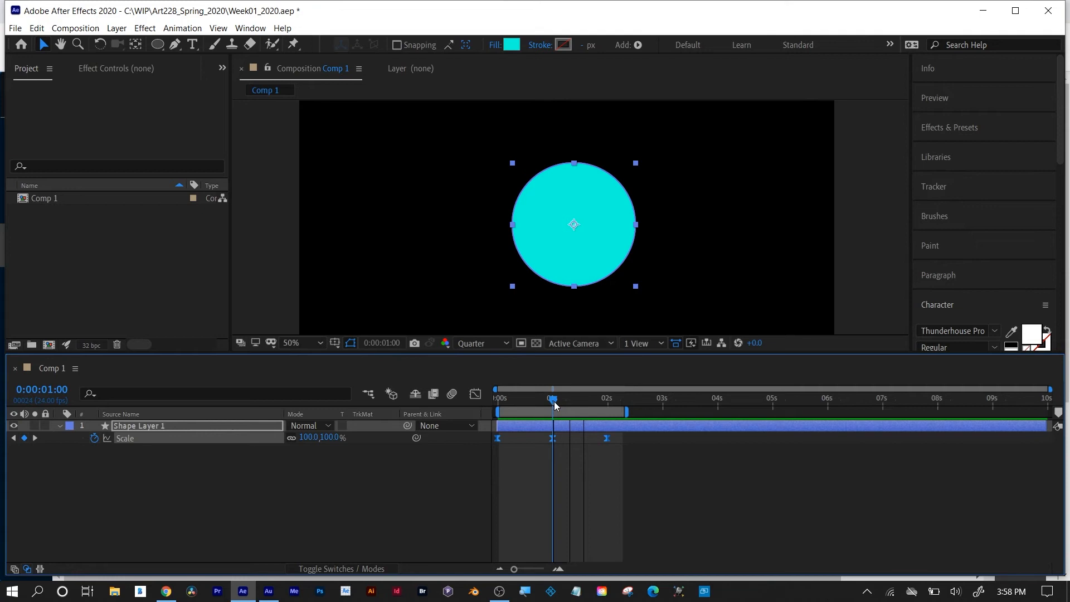
Reshape the Scale speed graph by lengthening the first keyframe's ease, shortening the middle keyframe's outgoing ease and lengthening the last keyframe's incoming ease.
click(475, 394)
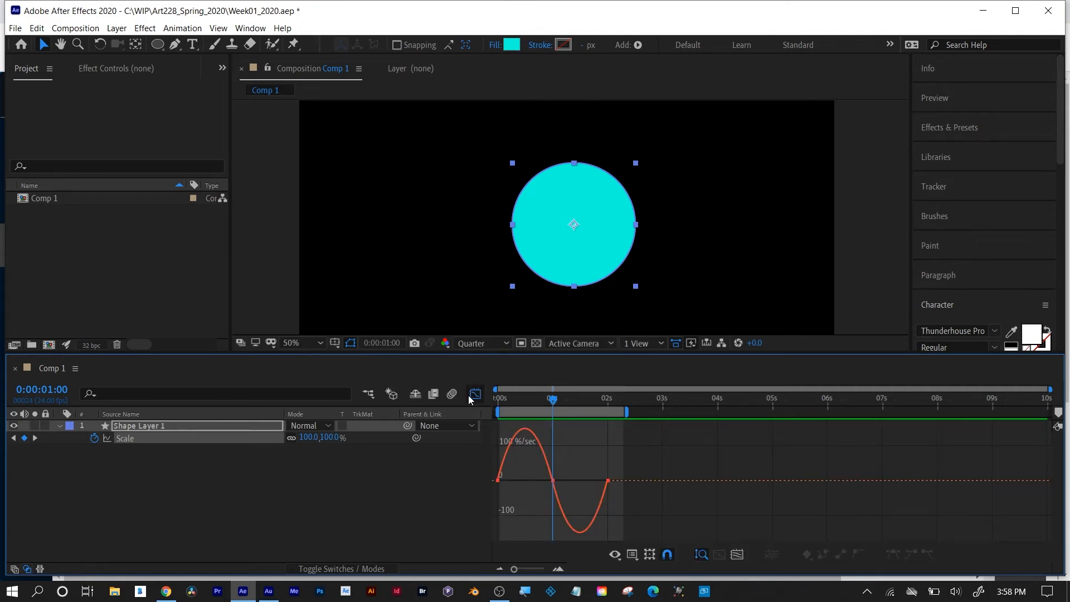
click(553, 481)
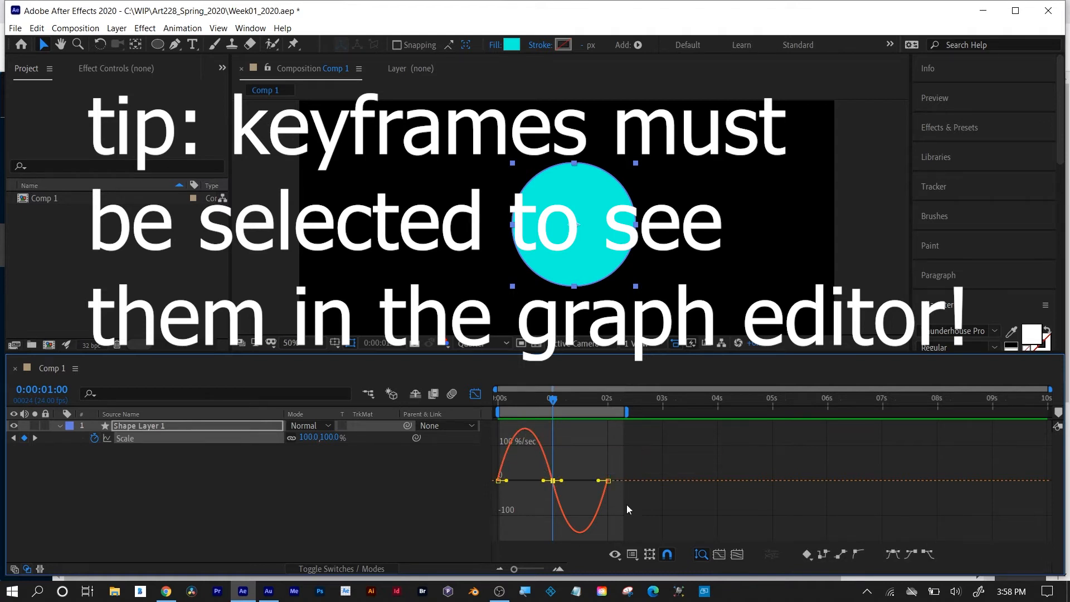
click(738, 554)
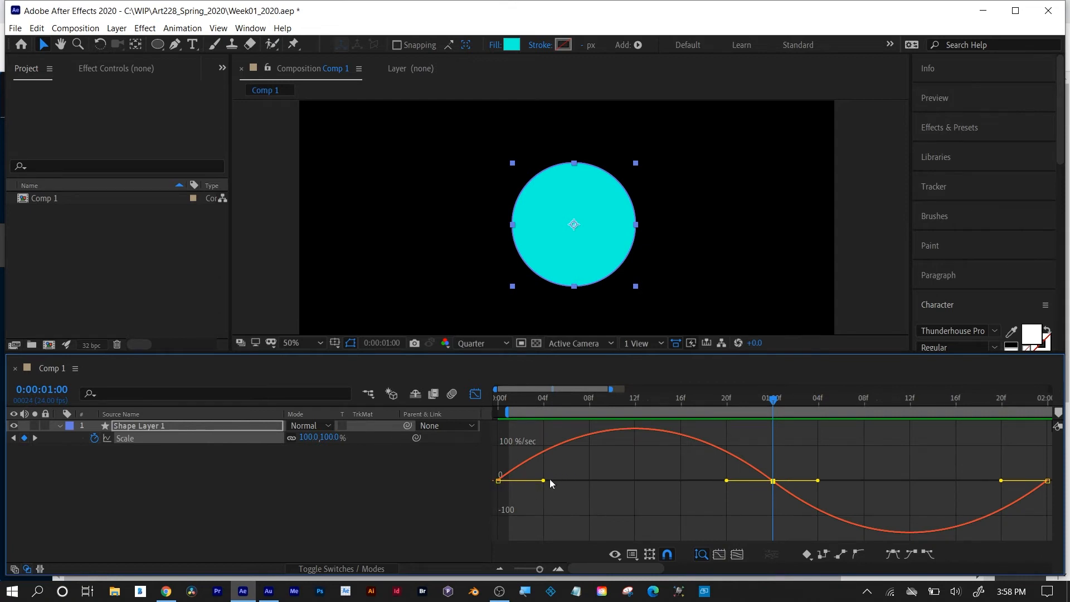
drag(543, 480, 583, 483)
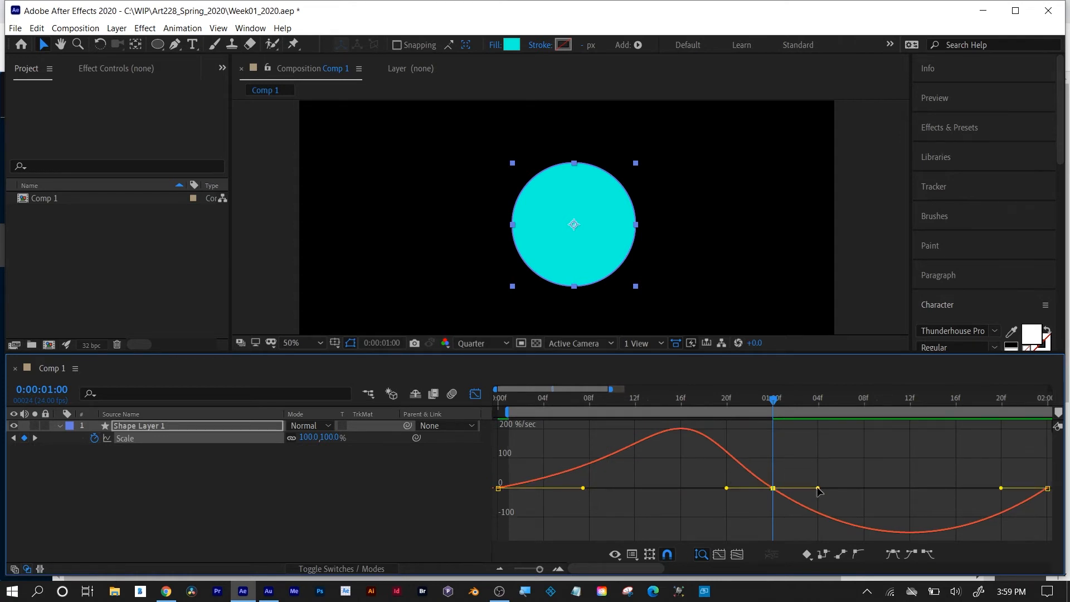
drag(818, 489, 784, 490)
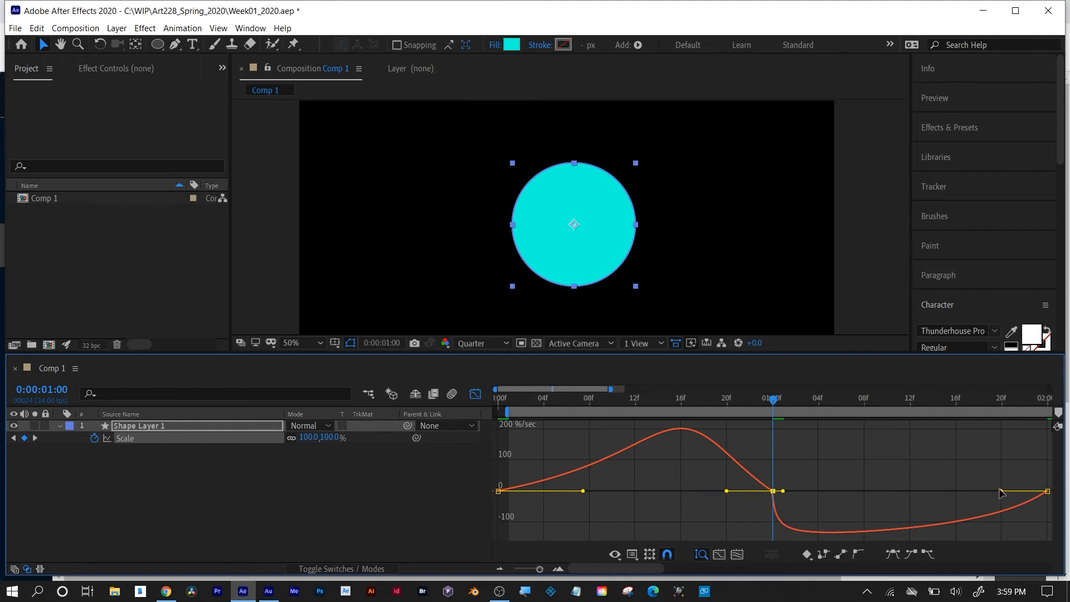
drag(1001, 489, 897, 491)
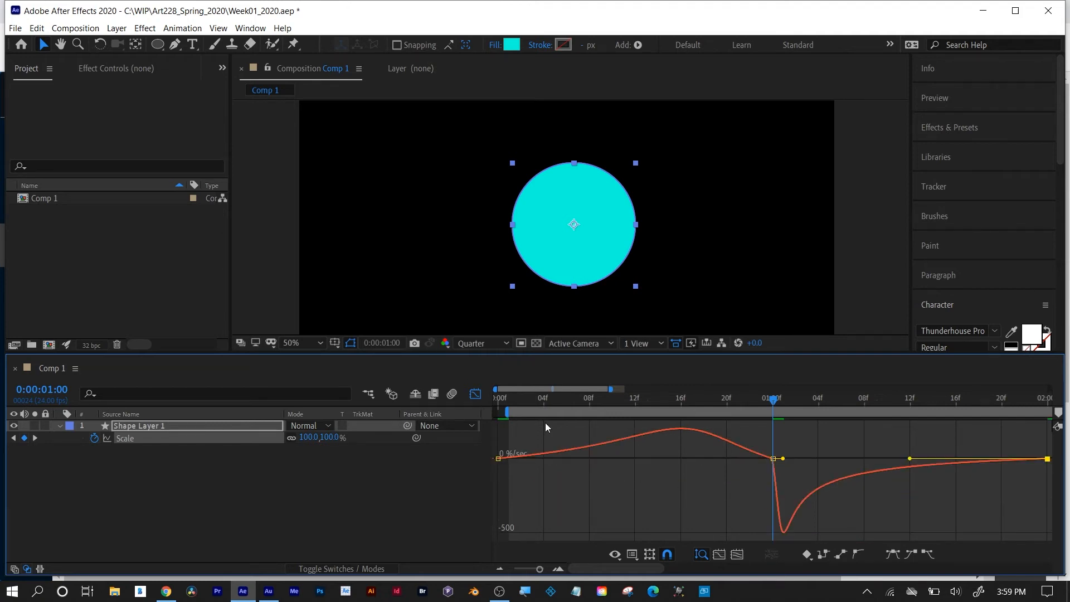
Preview the reshaped scale animation from the first frame, return to the layer bars and scrub to 0:00:00:11.
click(501, 399)
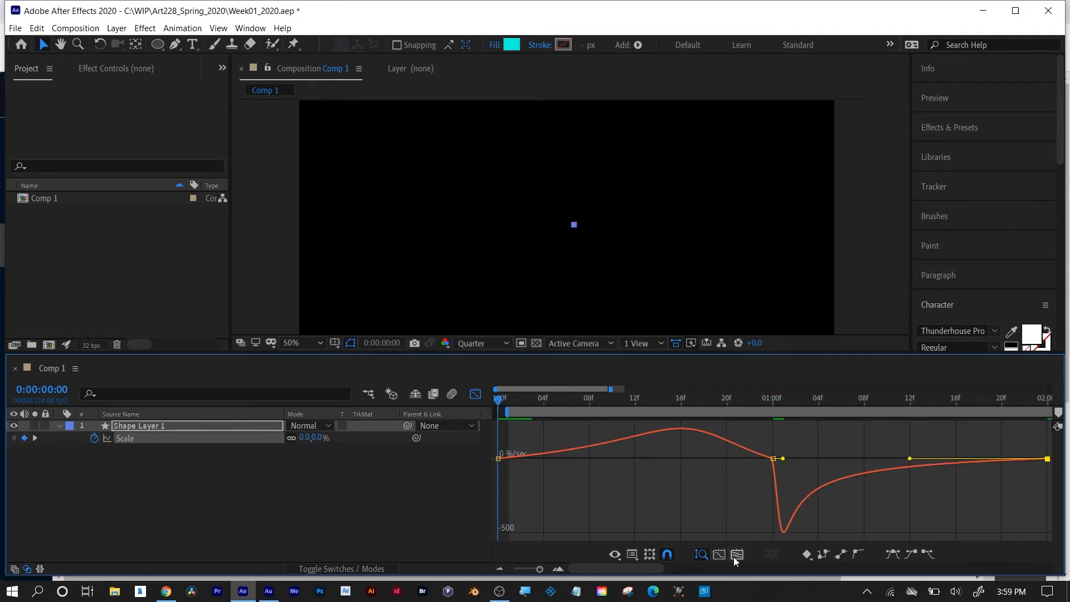
key(space)
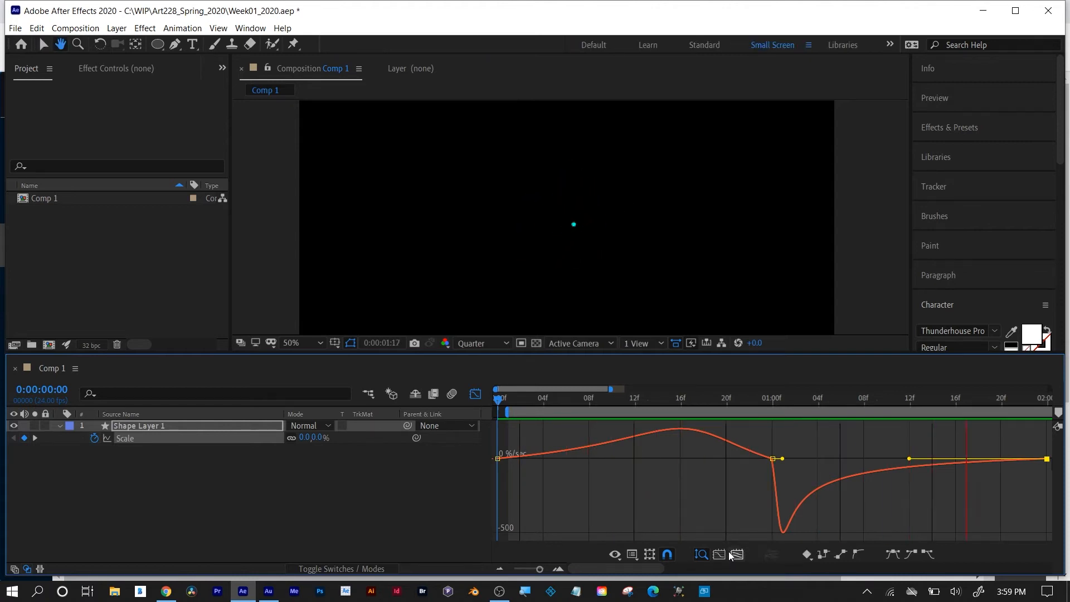
key(space)
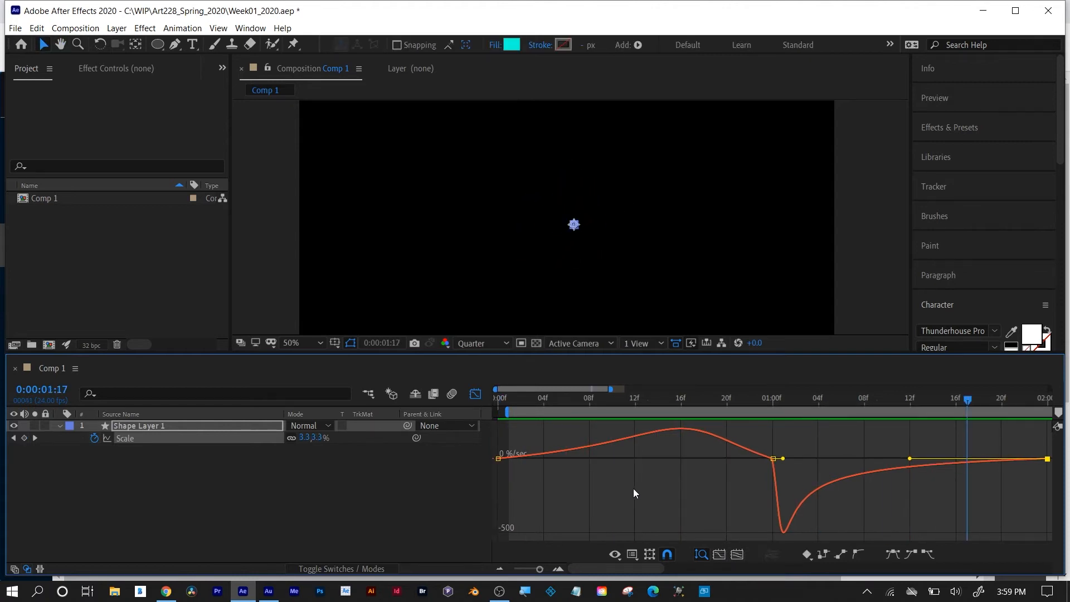
click(475, 394)
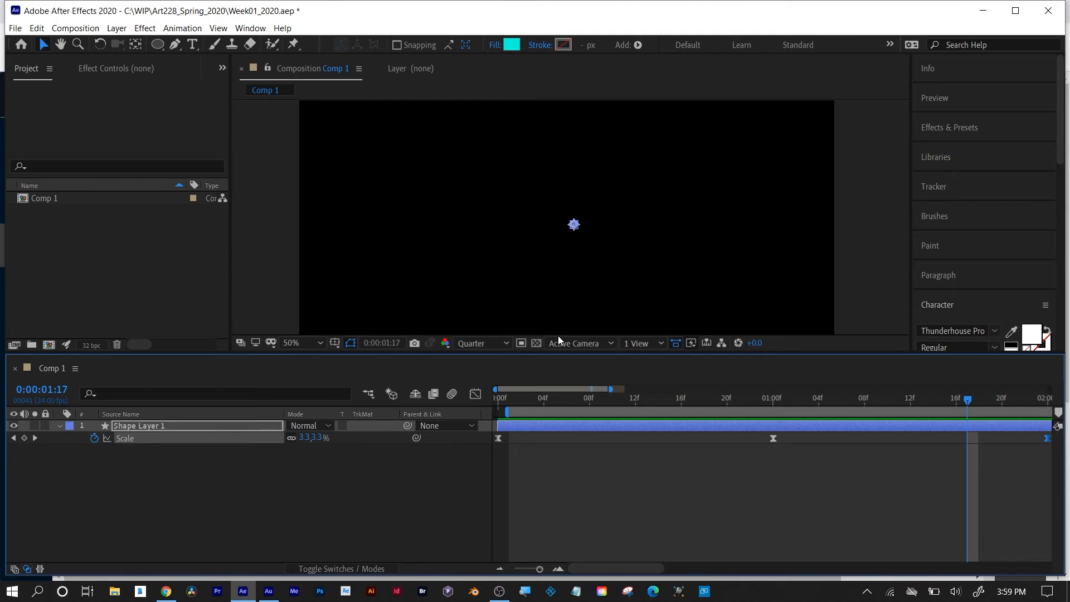
key(minus)
drag(585, 400, 533, 404)
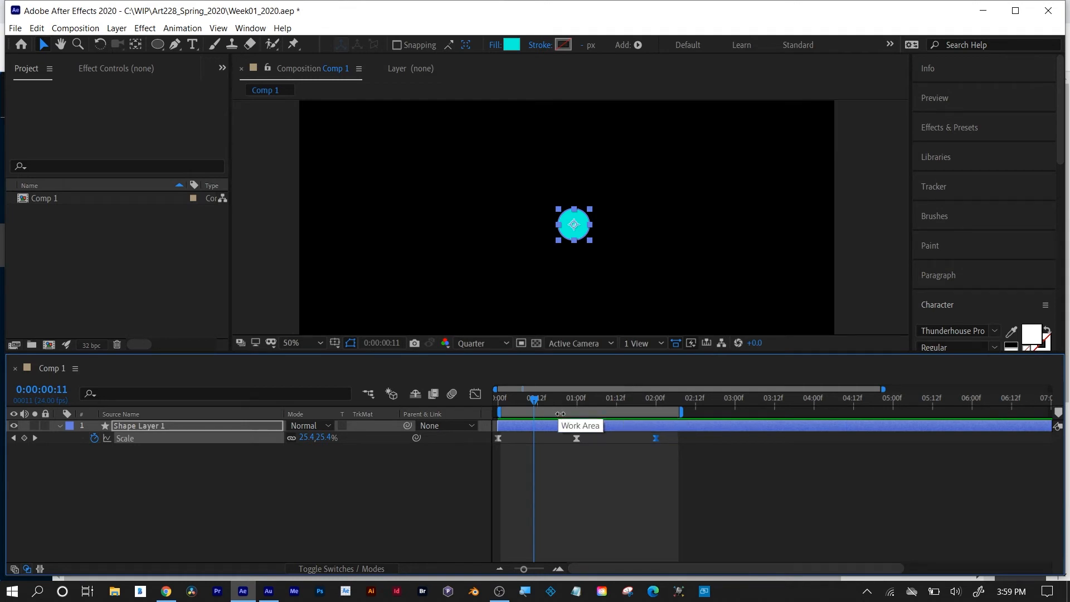
Duplicate the circle's shape layer and reveal the duplicate's keyframed properties.
click(613, 426)
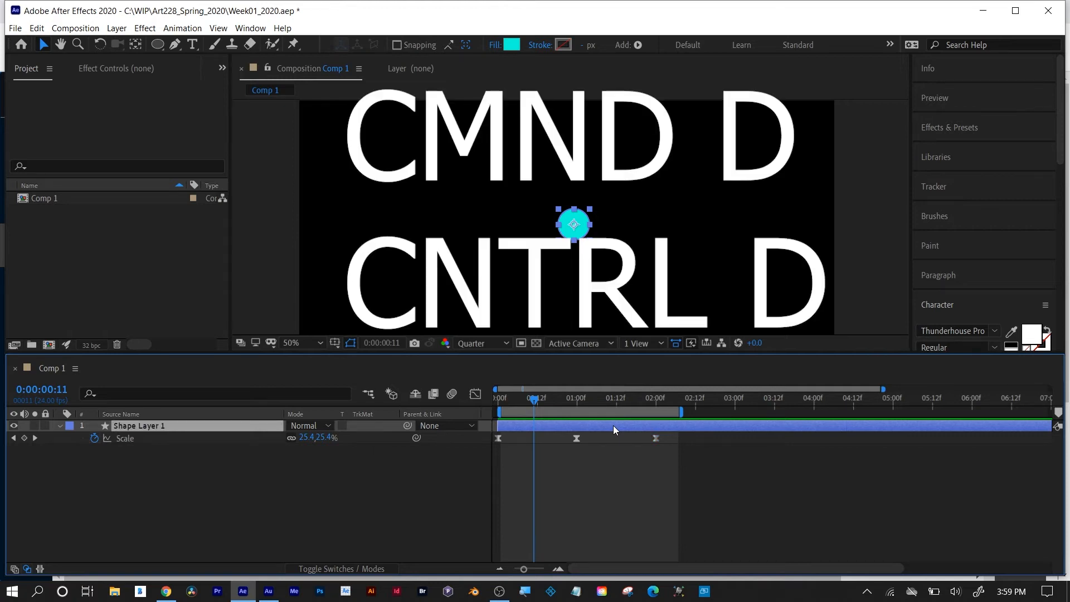
key(ctrl+d)
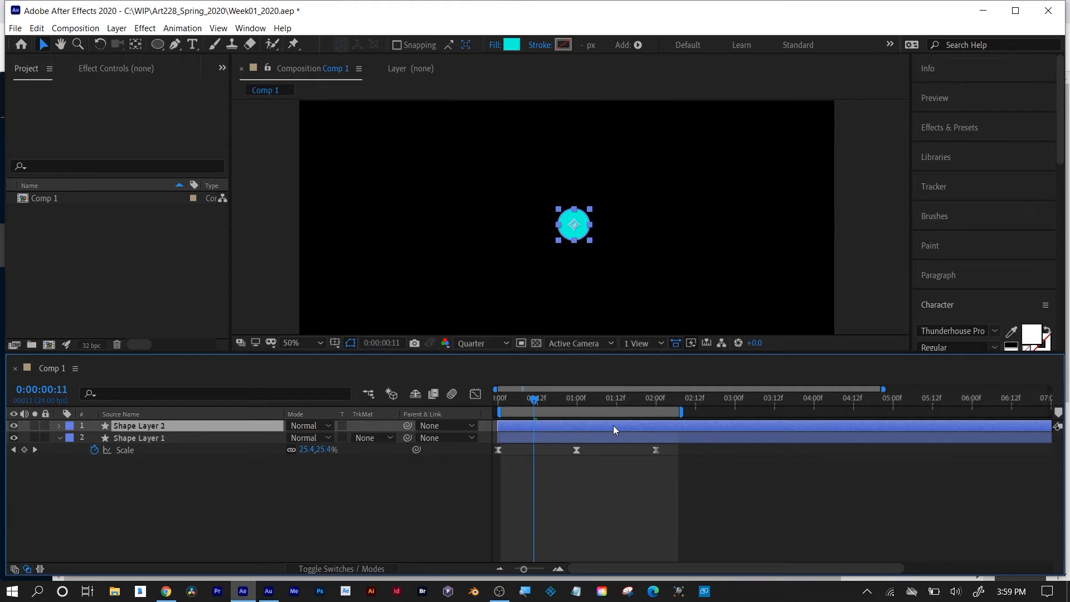
key(u)
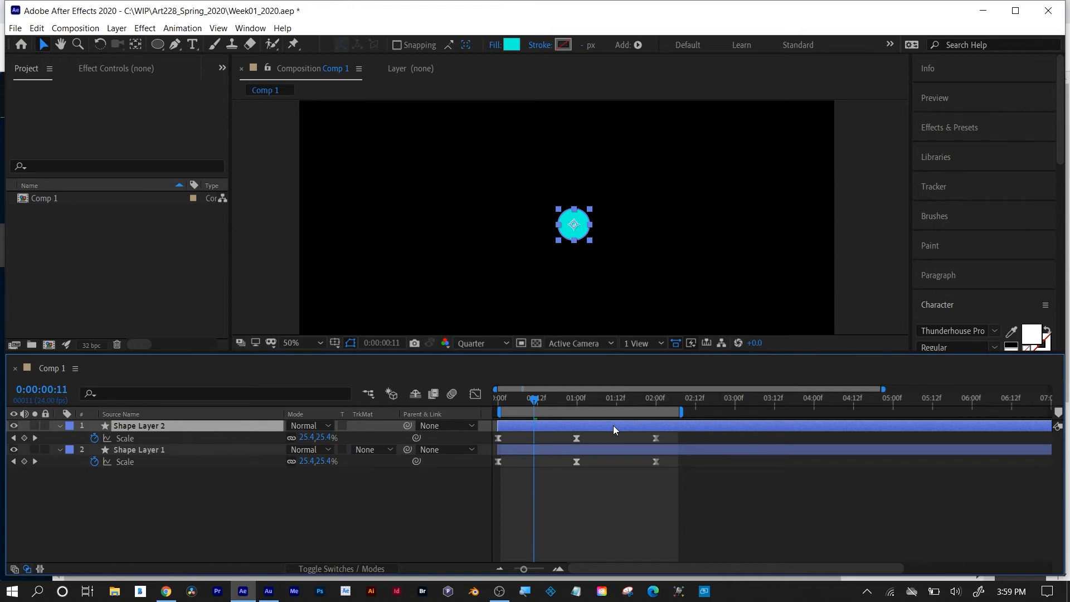
Inspect the duplicate layer's Scale curve in the graph editor, fitted to view, and return to the layer bars.
click(640, 401)
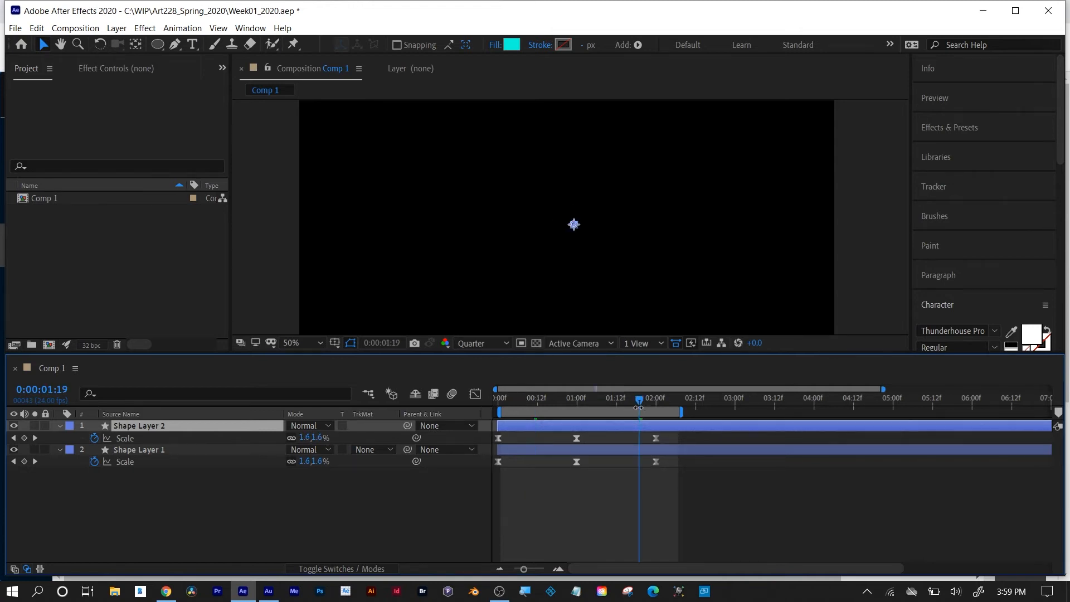
click(133, 438)
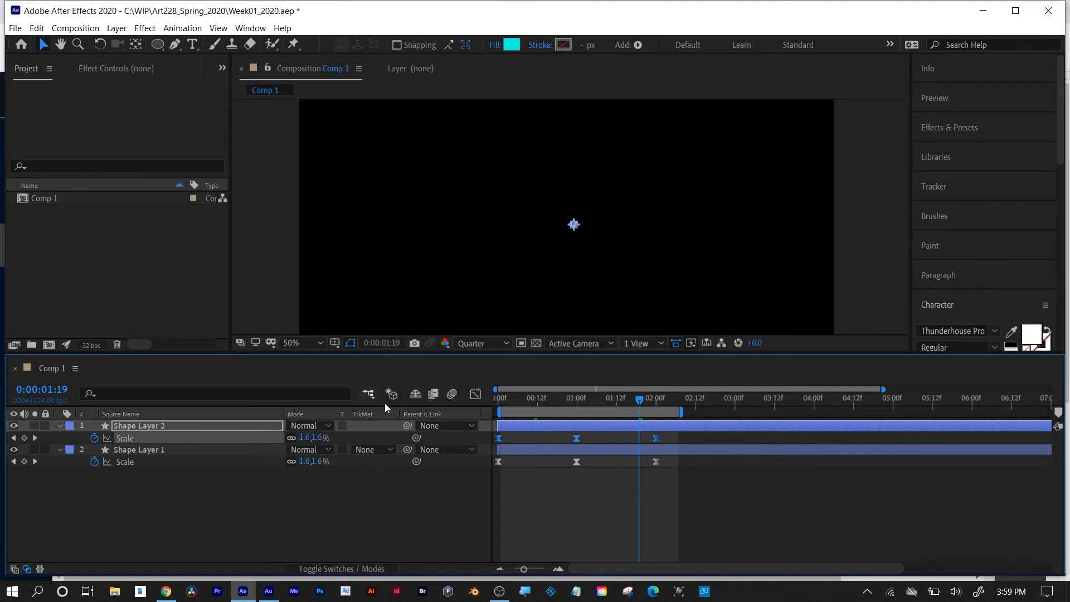
click(476, 395)
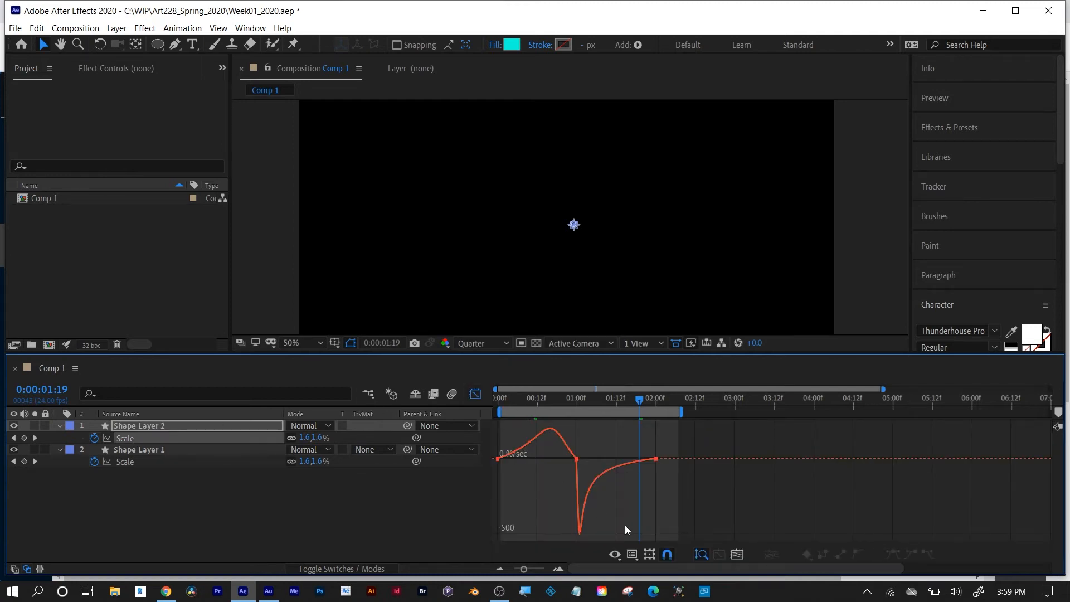
click(738, 555)
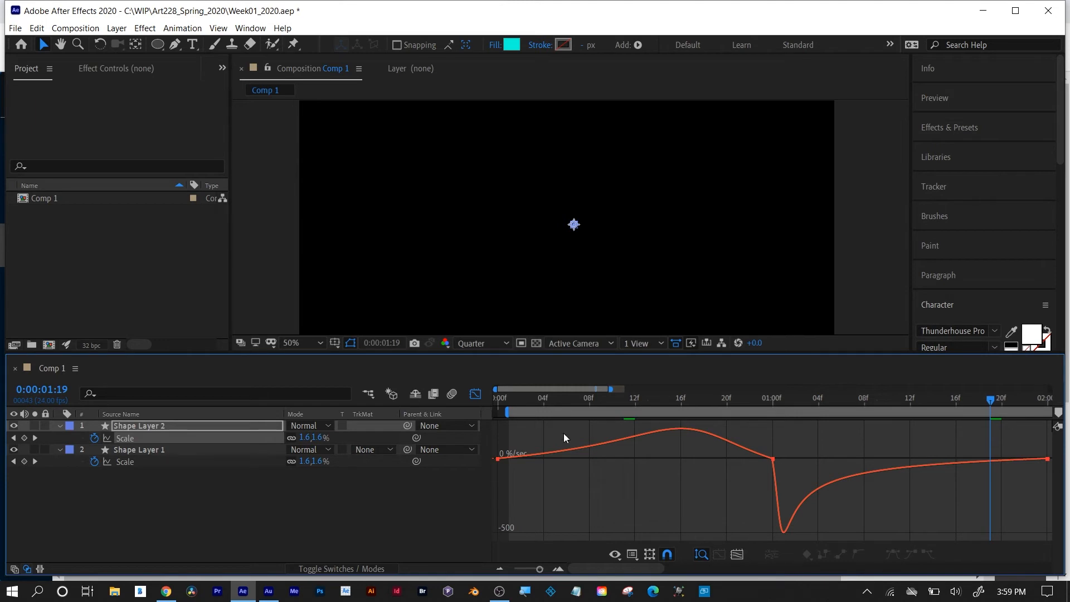
click(476, 395)
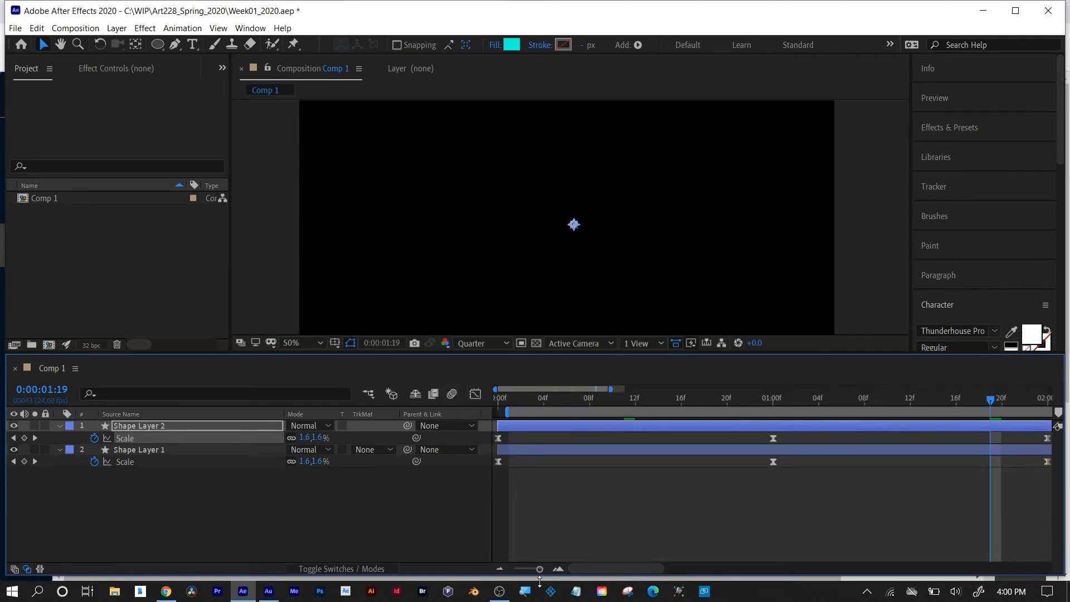
Offset the duplicate circle's layer, Shape Layer 2, so that it starts at 0:00:00:11.
click(499, 569)
click(499, 570)
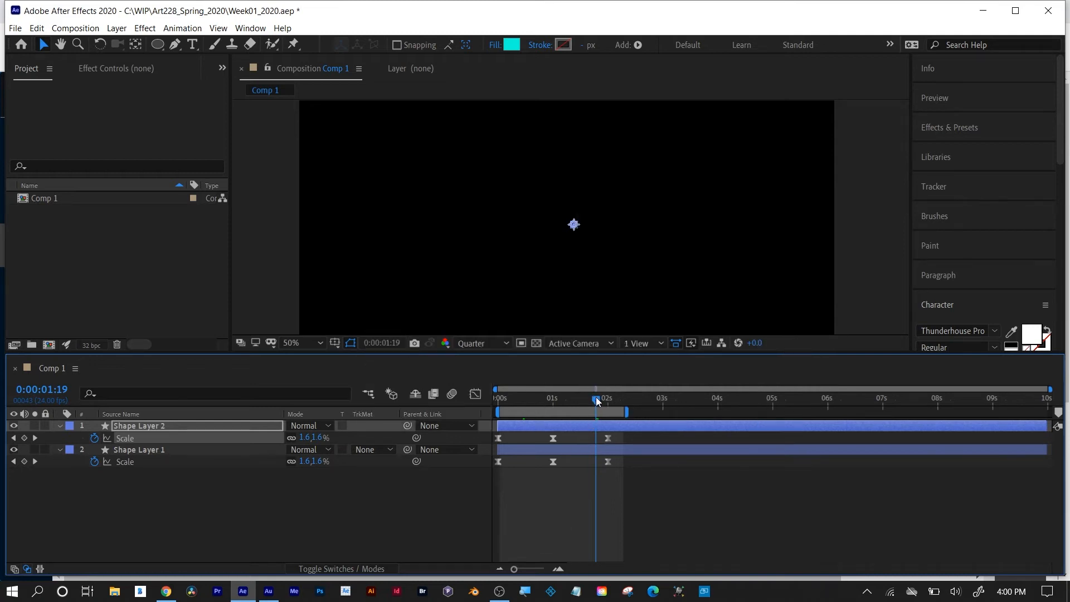
drag(597, 396, 484, 407)
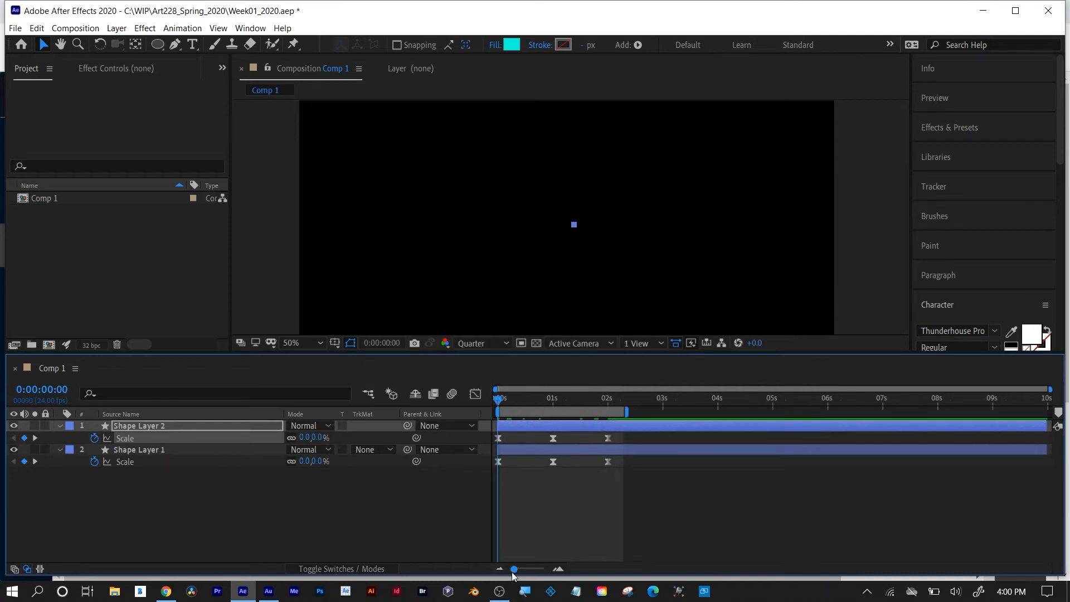
drag(514, 569, 526, 569)
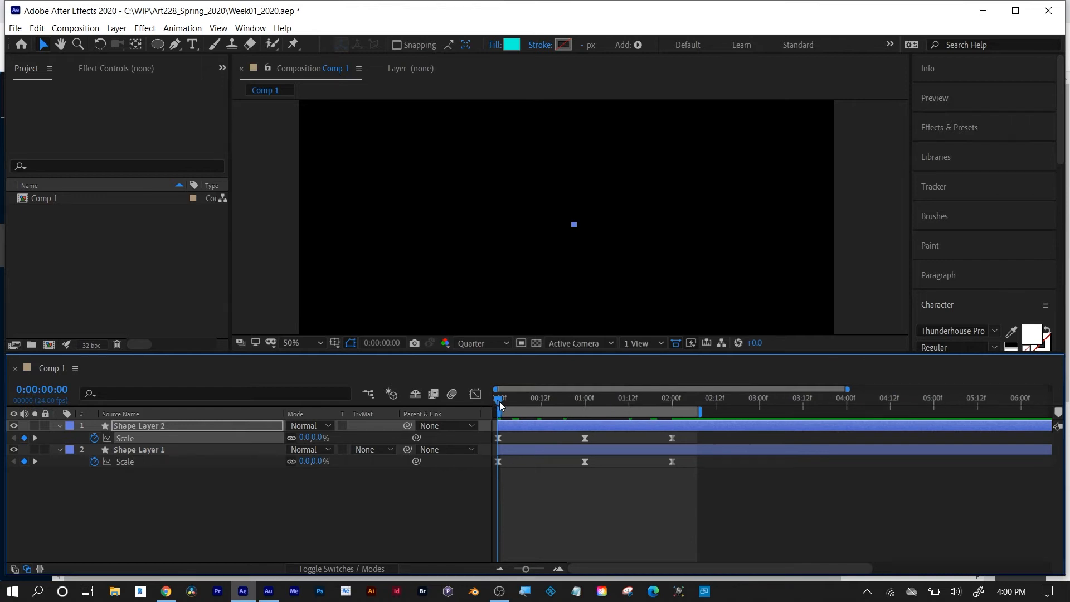
drag(500, 402, 591, 423)
click(560, 425)
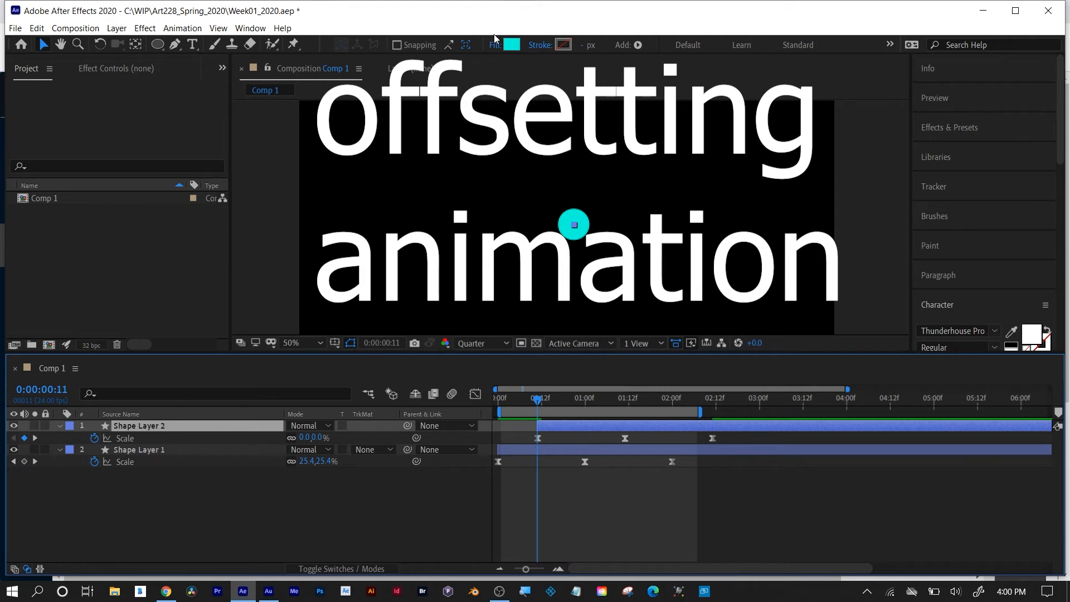
Change the fill color of Shape Layer 2's circle to a medium-bright blue.
click(512, 45)
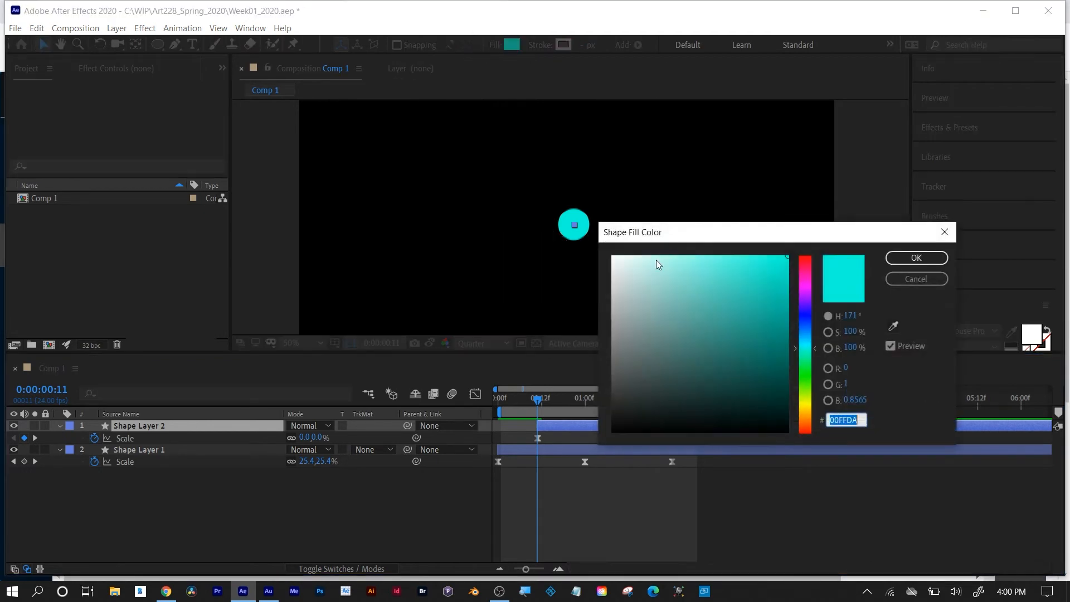
click(805, 316)
drag(788, 298, 754, 292)
click(909, 258)
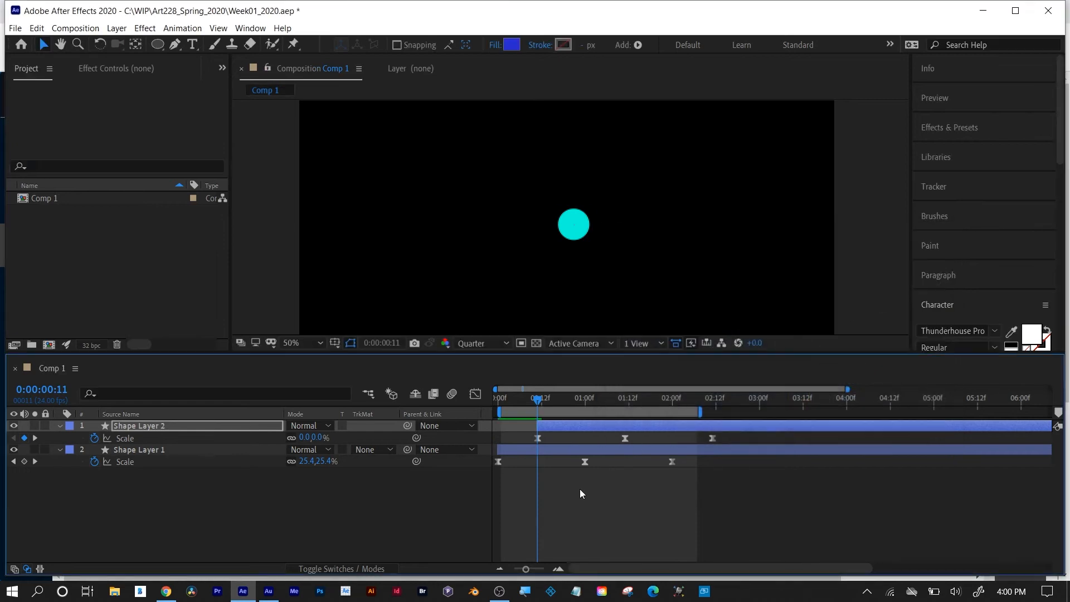
Preview the two offset circles from the first frame and shift the blue circle's layer to start at 0:00:00:06.
drag(543, 399, 494, 397)
click(569, 512)
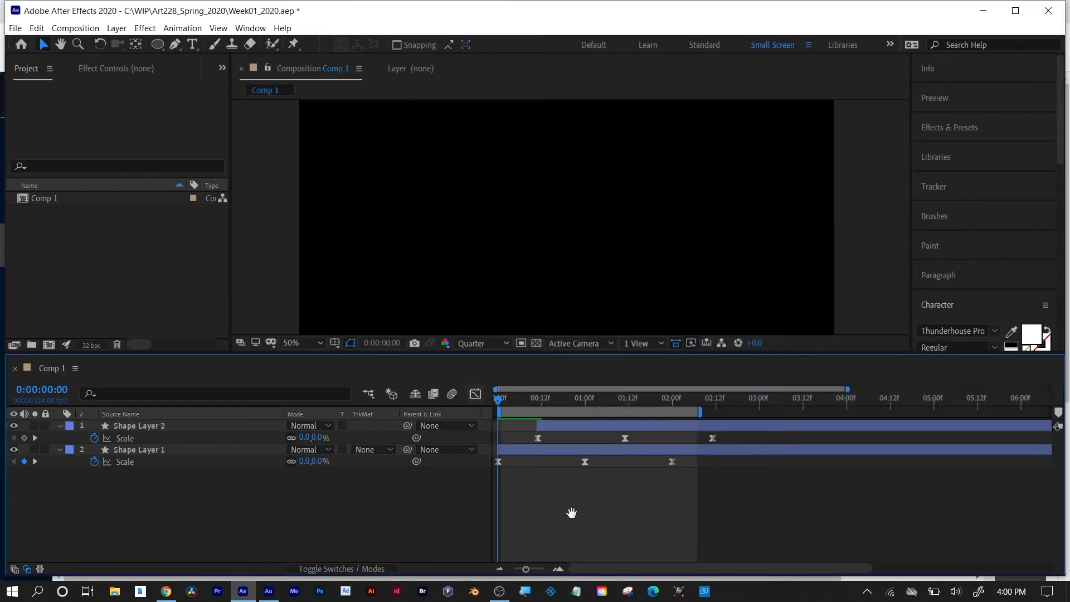
key(space)
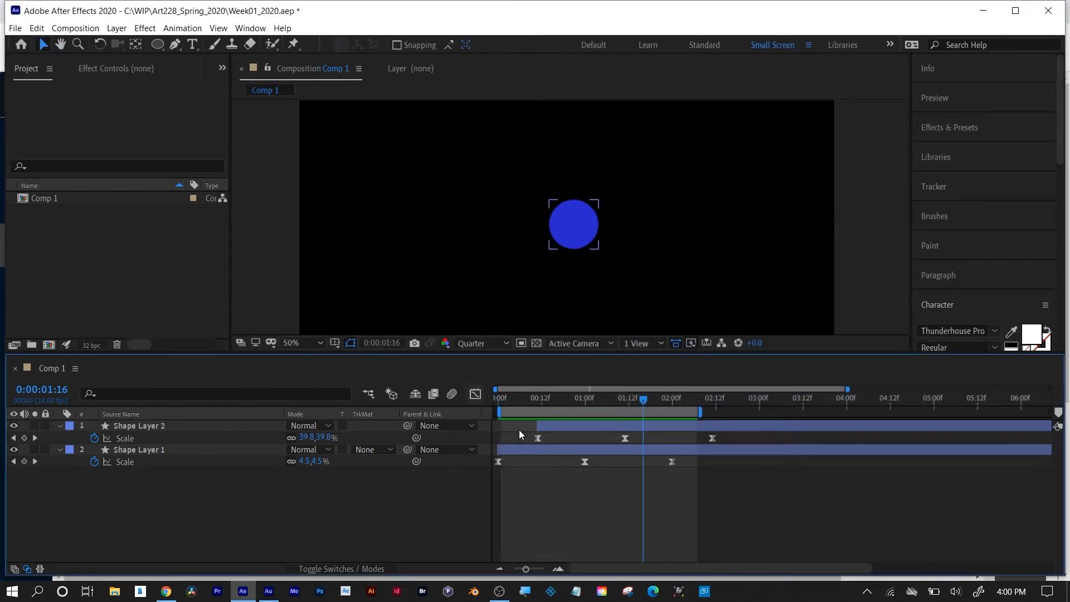
mouse_move(507, 408)
mouse_down()
mouse_move(489, 400)
mouse_move(634, 409)
mouse_move(516, 414)
mouse_move(544, 425)
mouse_up()
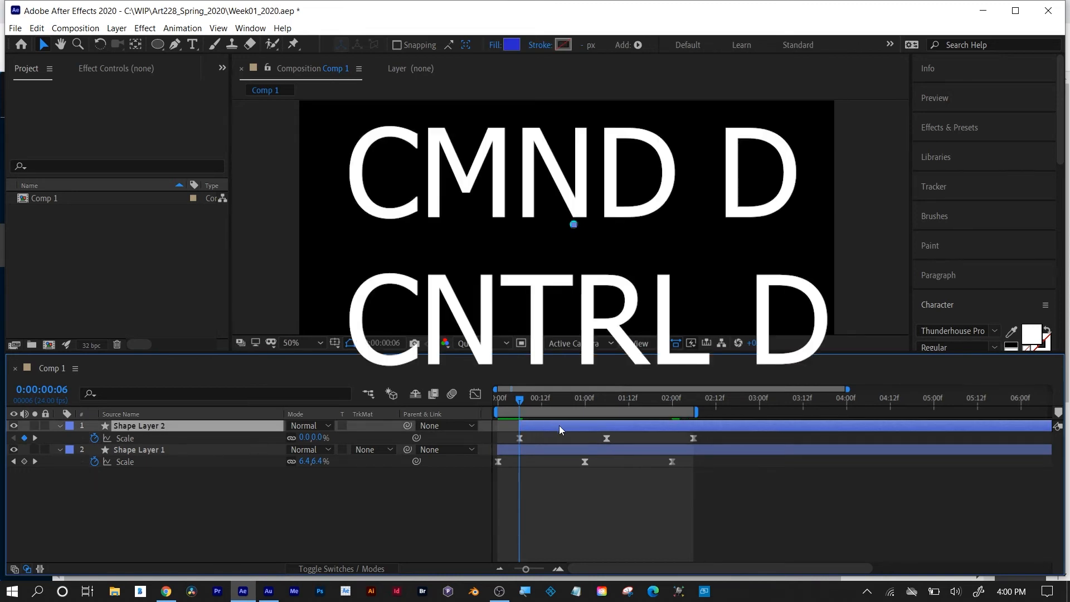
Duplicate the blue circle's layer and offset the duplicate so that it starts at 0:00:00:15.
key(ctrl+d)
key(s)
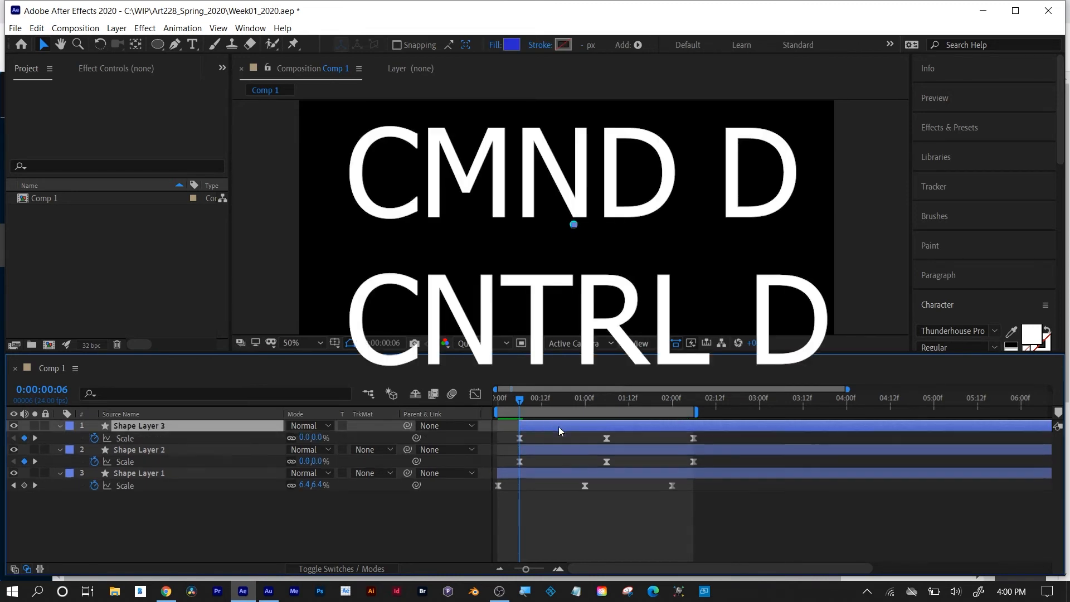
key(u)
drag(524, 397, 605, 427)
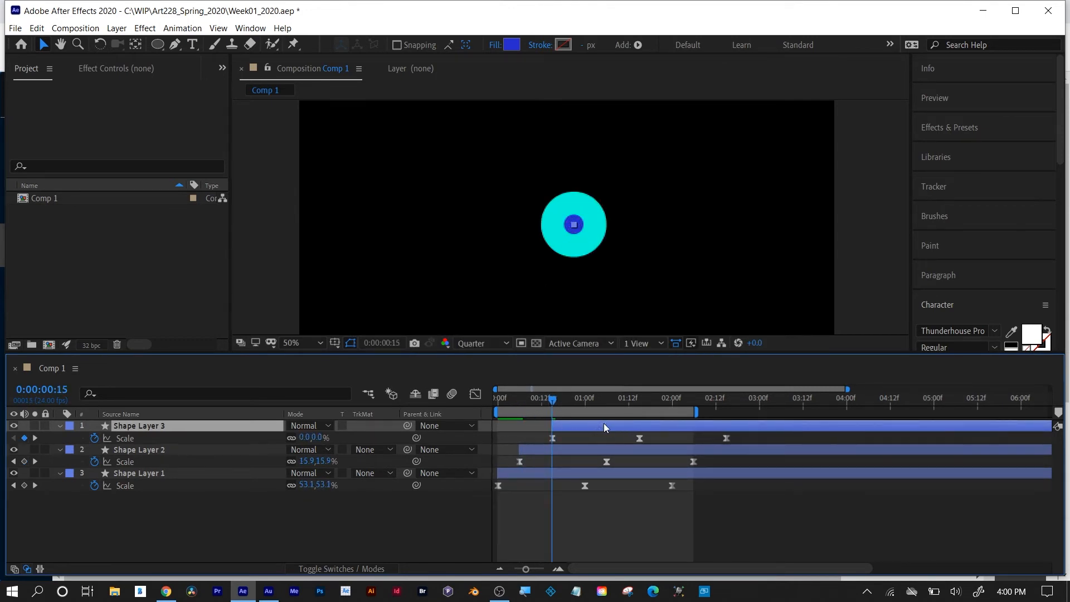
Change the fill color of Shape Layer 3's circle to dark red.
click(512, 44)
drag(811, 273, 806, 259)
drag(767, 298, 784, 324)
click(908, 260)
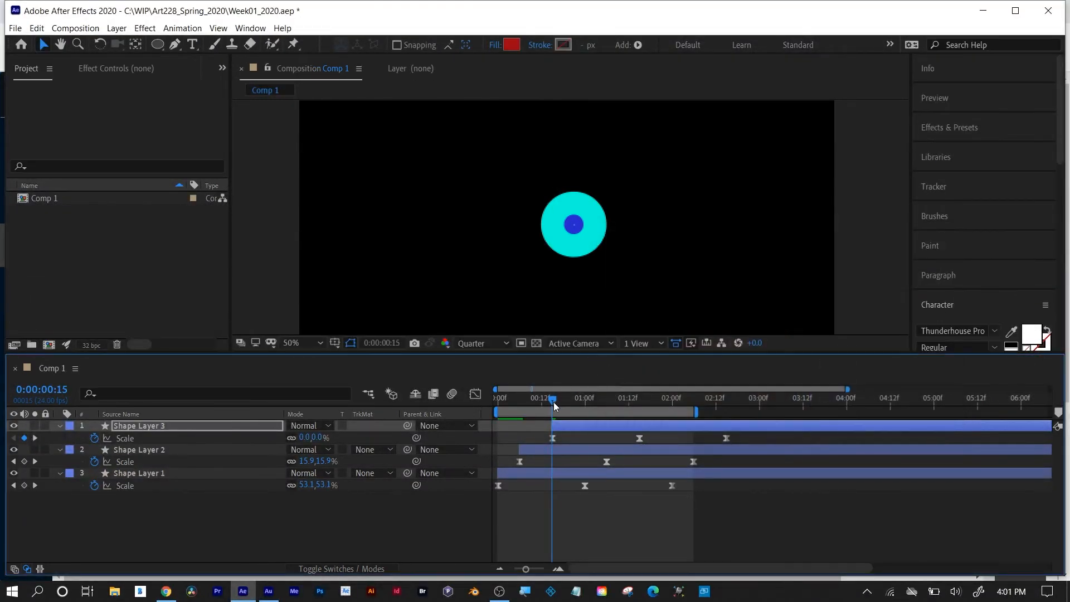
Extend the work area's end to about 0:00:03:00 and preview the three-circle animation from the first frame.
drag(554, 403, 481, 404)
drag(699, 411, 758, 412)
key(space)
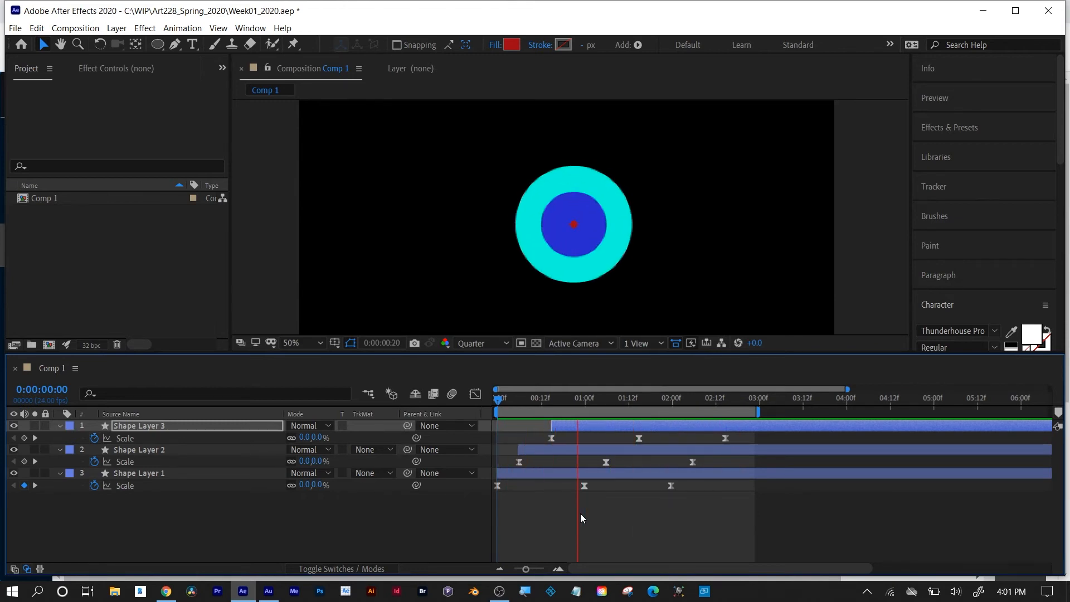
key(space)
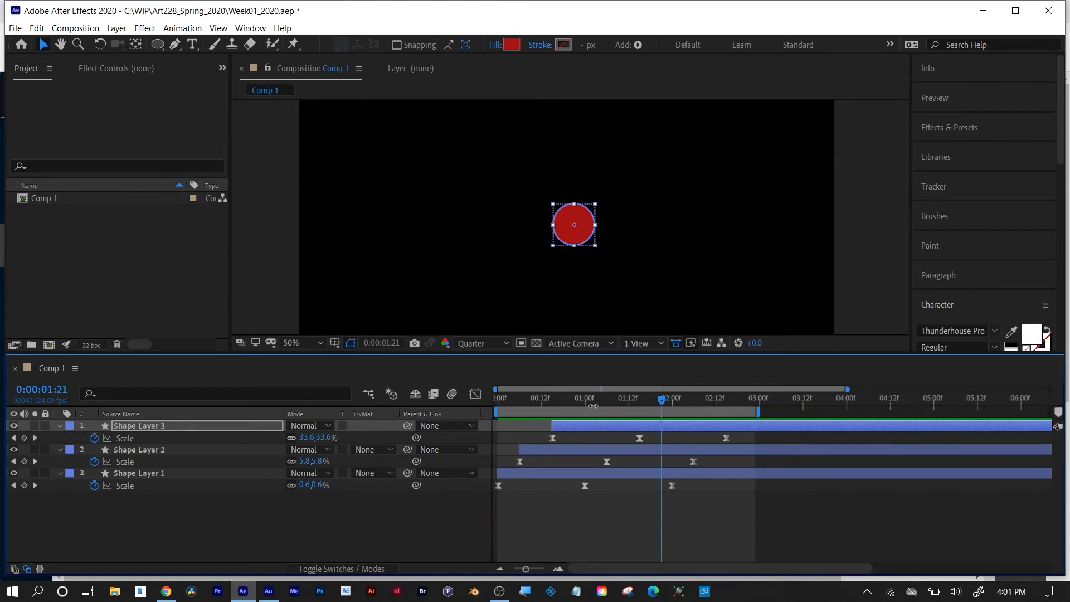
drag(591, 402, 729, 420)
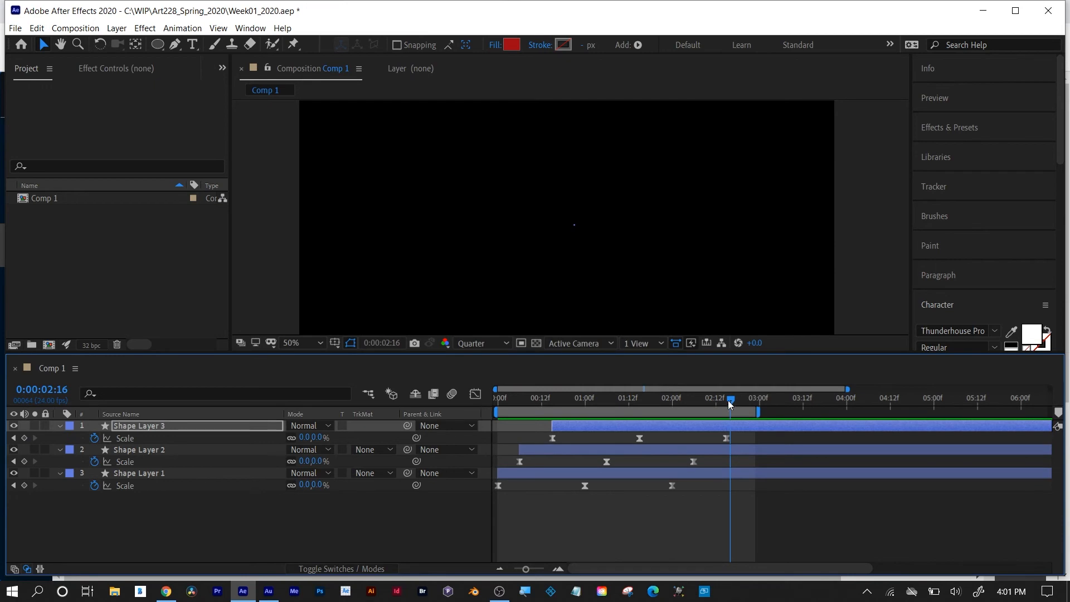
drag(732, 399, 739, 400)
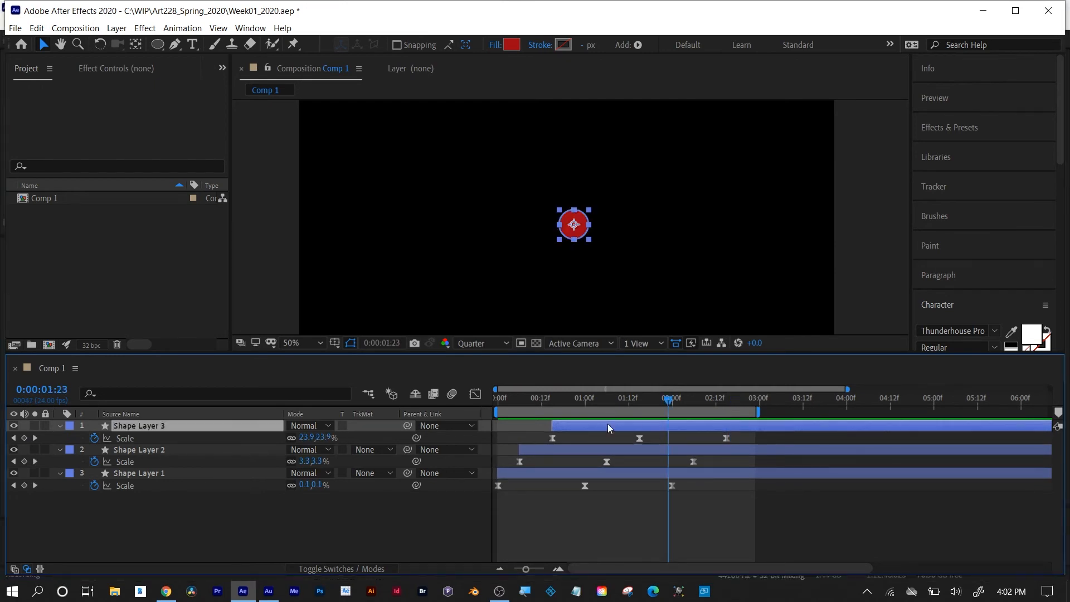
Delete the red circle's middle Scale keyframe and all three circle shape layers.
drag(608, 507, 659, 423)
key(Delete)
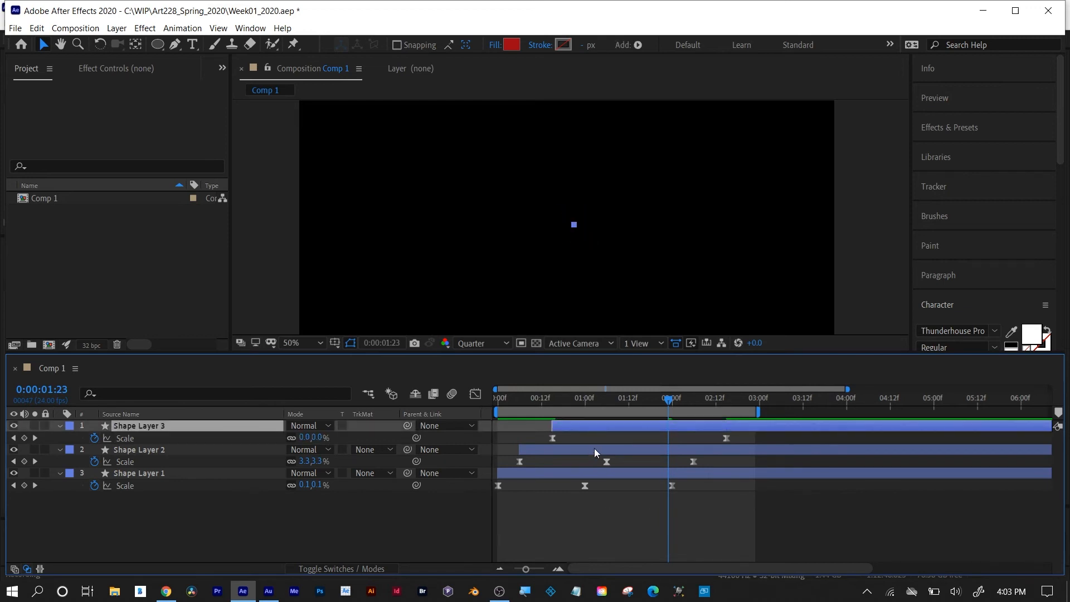
key(Delete)
click(597, 428)
key(Delete)
click(597, 428)
key(Delete)
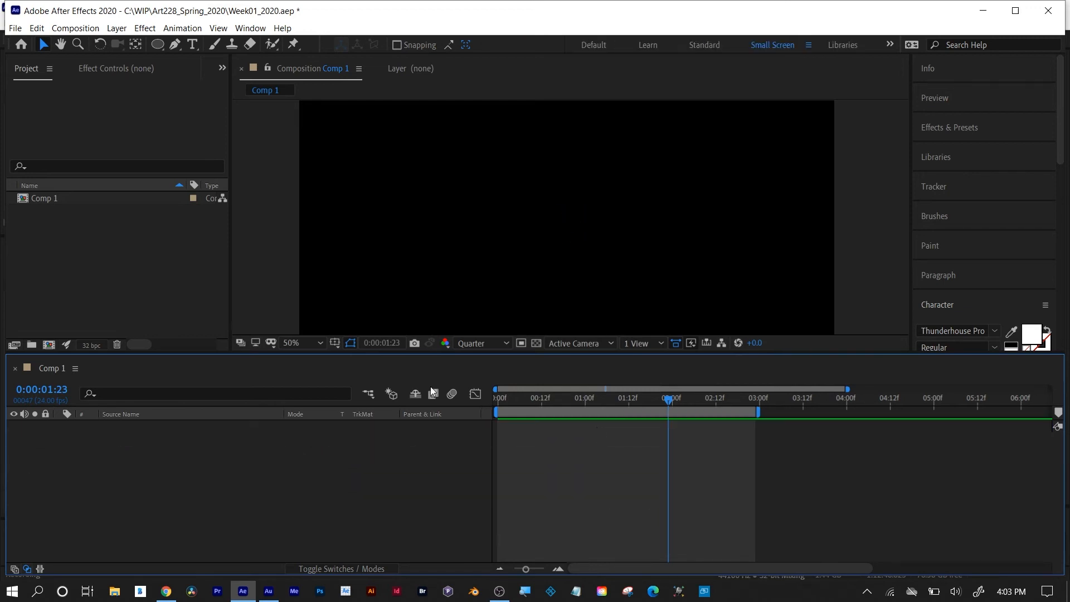
Draw a red circle without a stroke in the middle of the composition as a new shape layer.
click(158, 44)
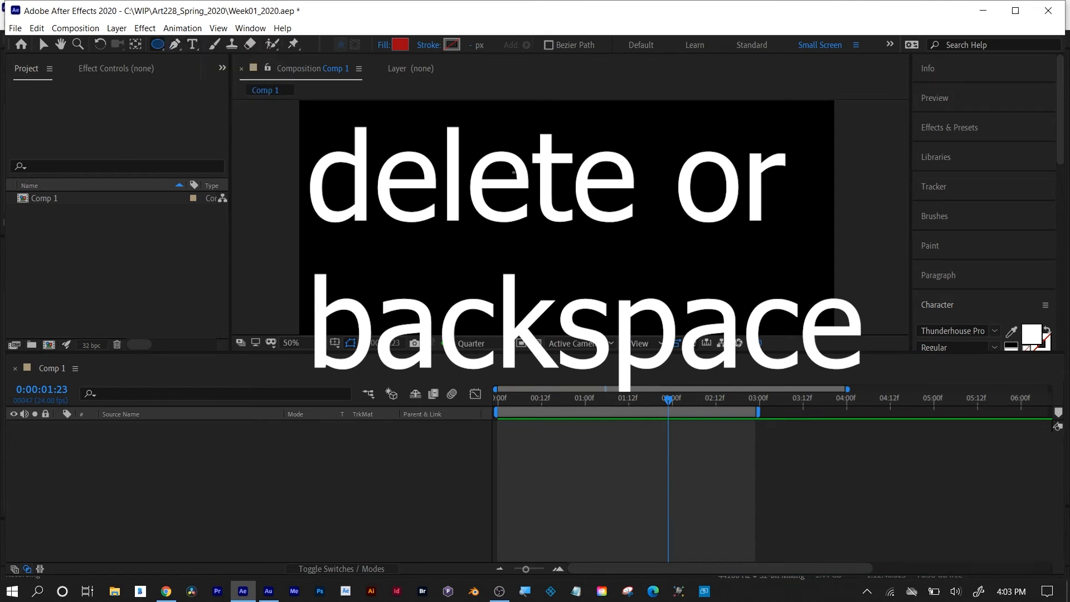
mouse_move(517, 172)
mouse_down()
mouse_move(589, 260)
mouse_move(632, 286)
mouse_up()
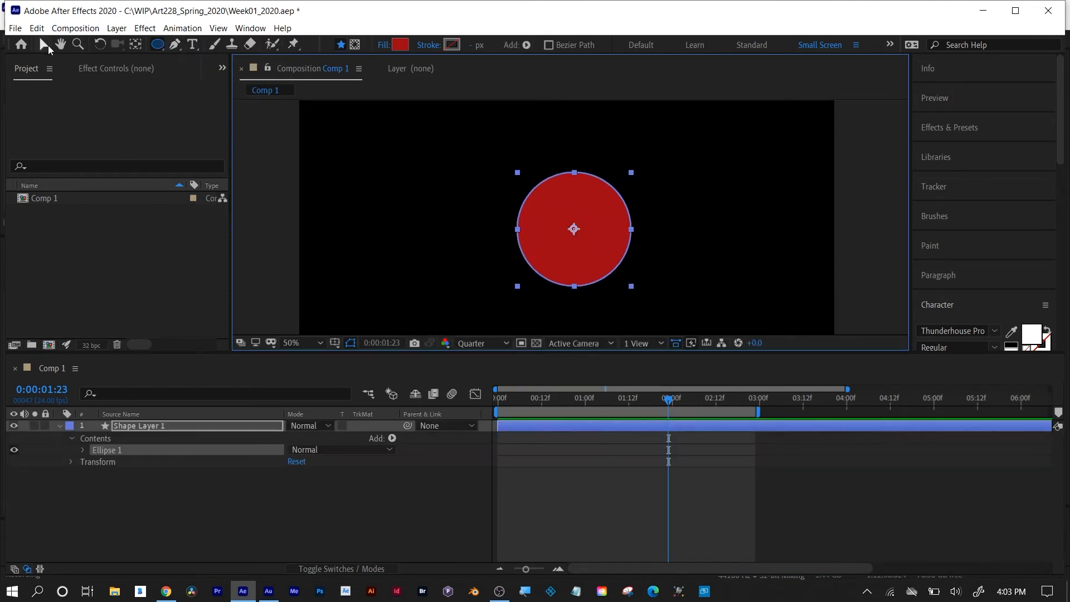
click(44, 44)
click(589, 233)
click(565, 468)
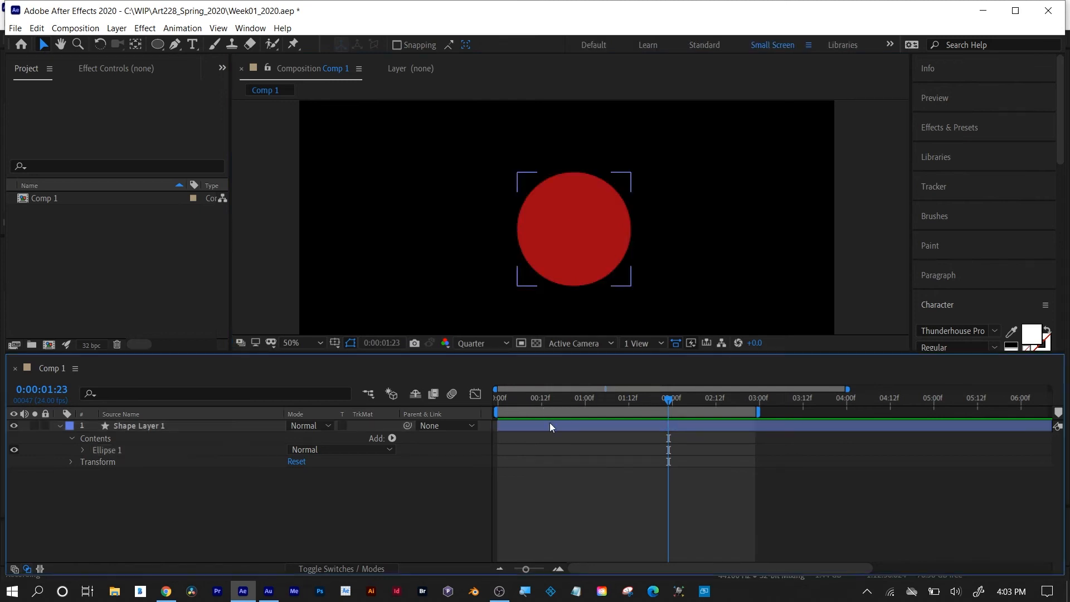
Move the playhead to the first frame and delete the new circle's shape layer.
click(550, 425)
drag(563, 399, 495, 402)
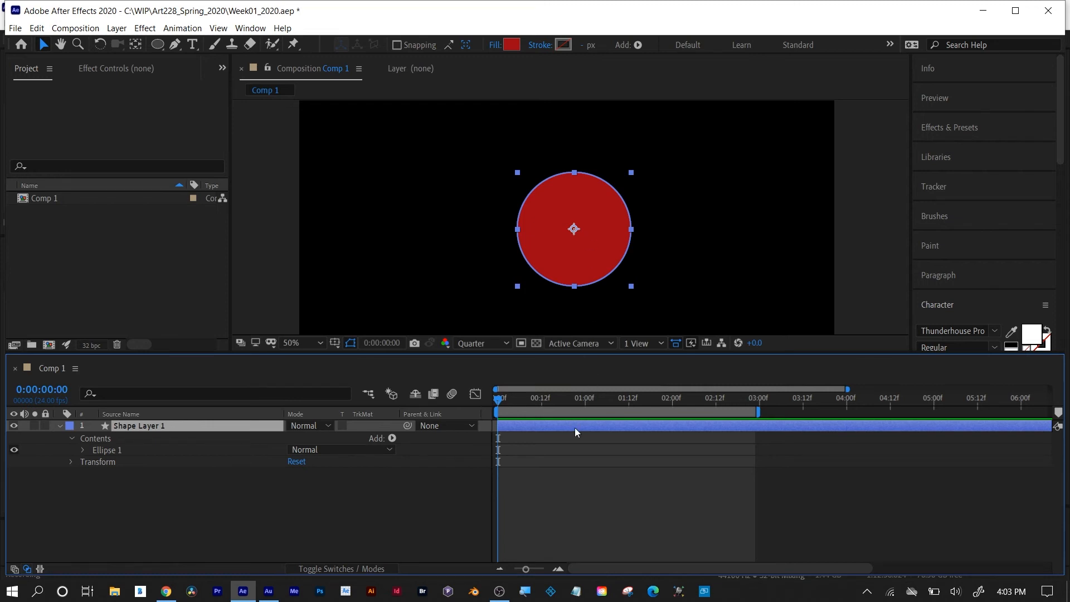
key(Delete)
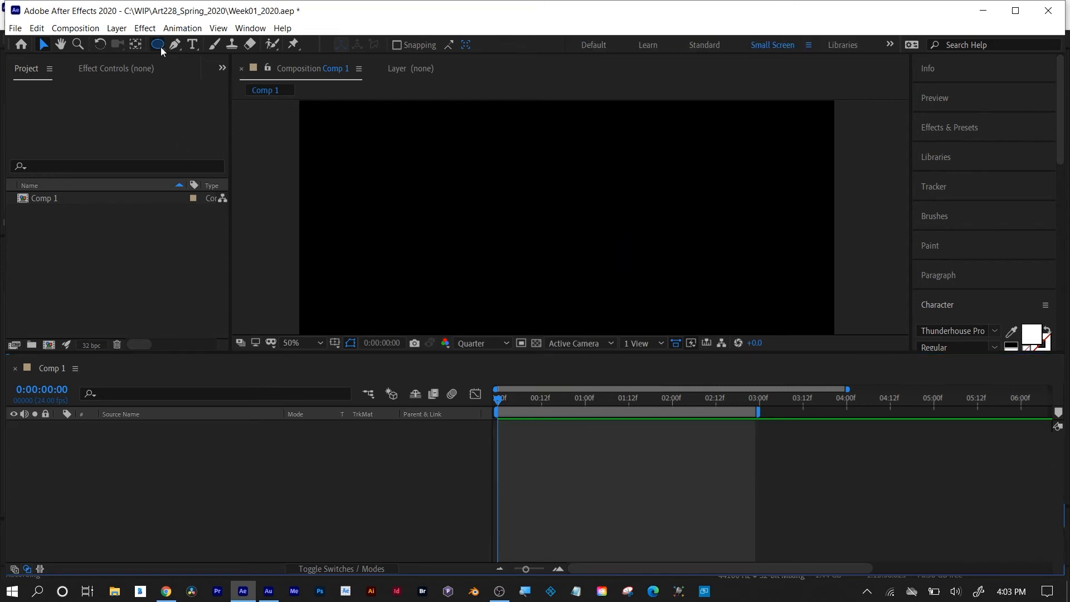
Draw a red square near the middle of the composition with the Rectangle tool and select it.
drag(161, 46, 225, 43)
drag(488, 169, 605, 285)
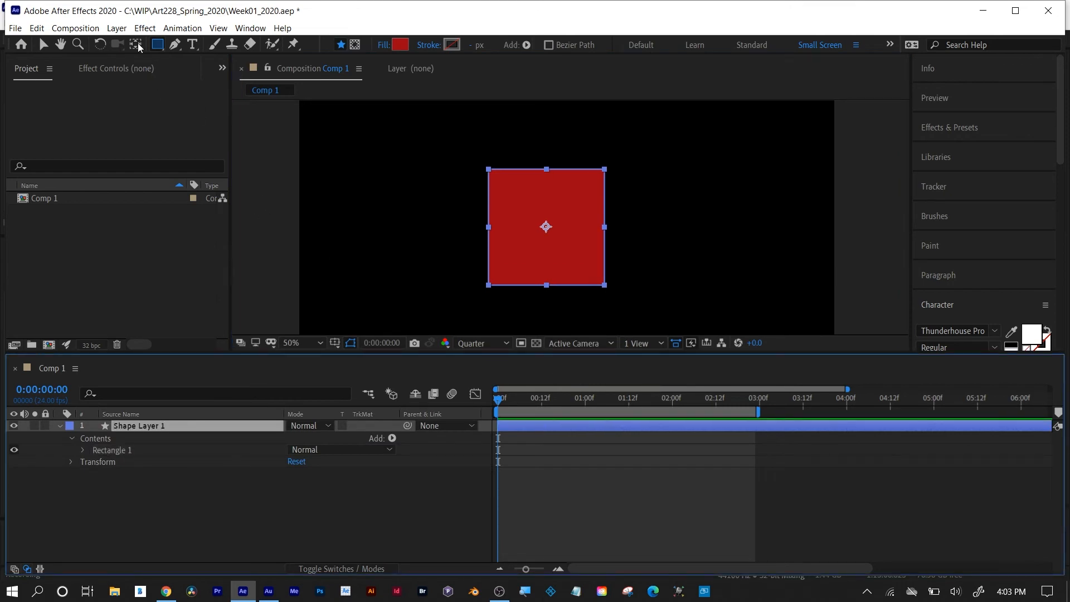
click(135, 44)
click(43, 44)
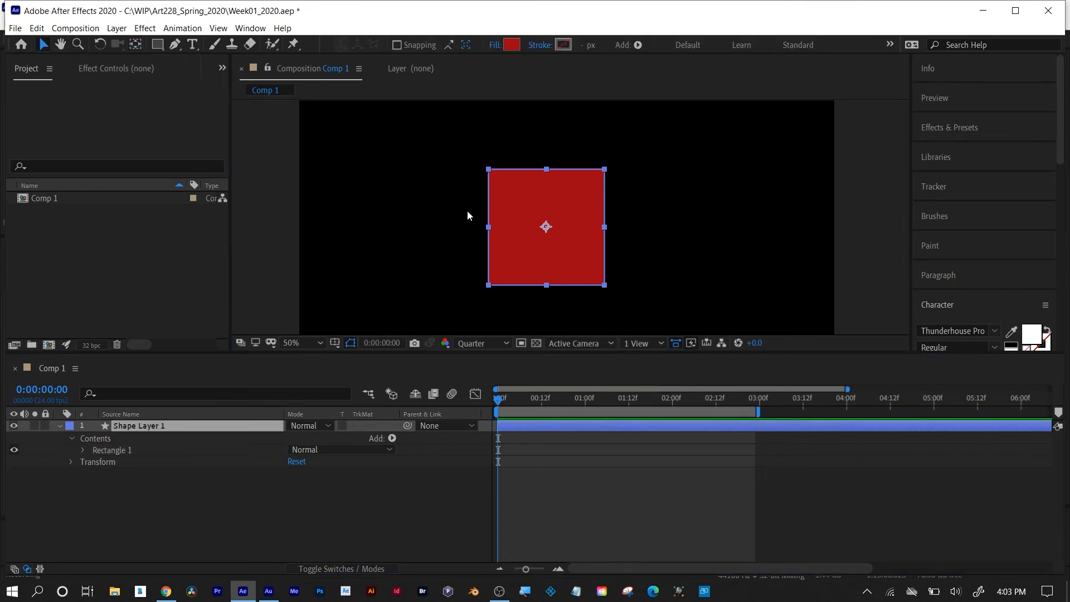
click(547, 229)
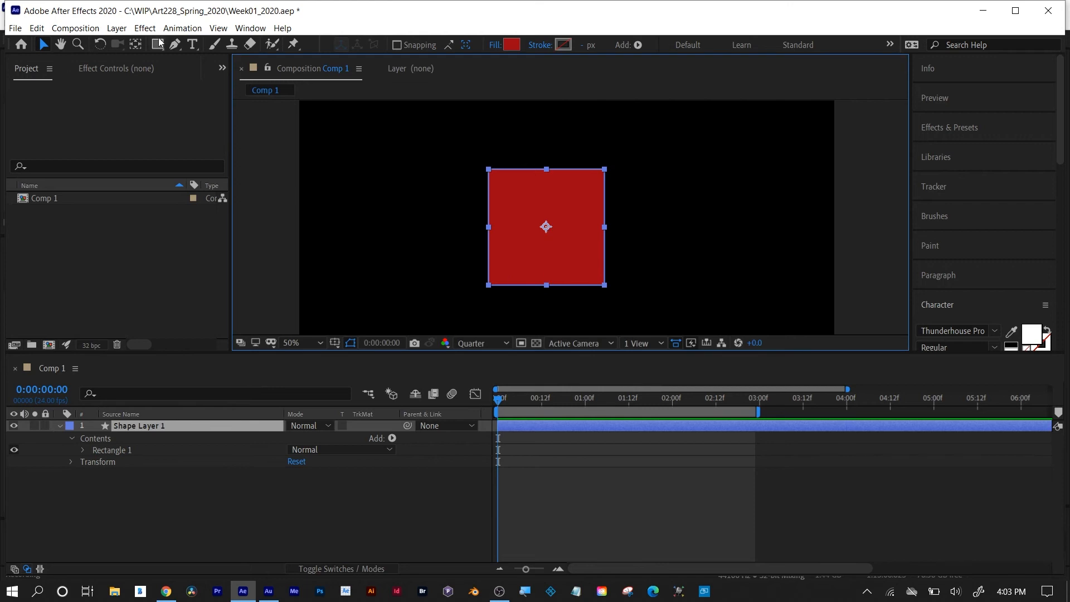
Move the square's anchor point to the midpoint of its left edge with the Pan Behind tool.
click(135, 44)
click(549, 231)
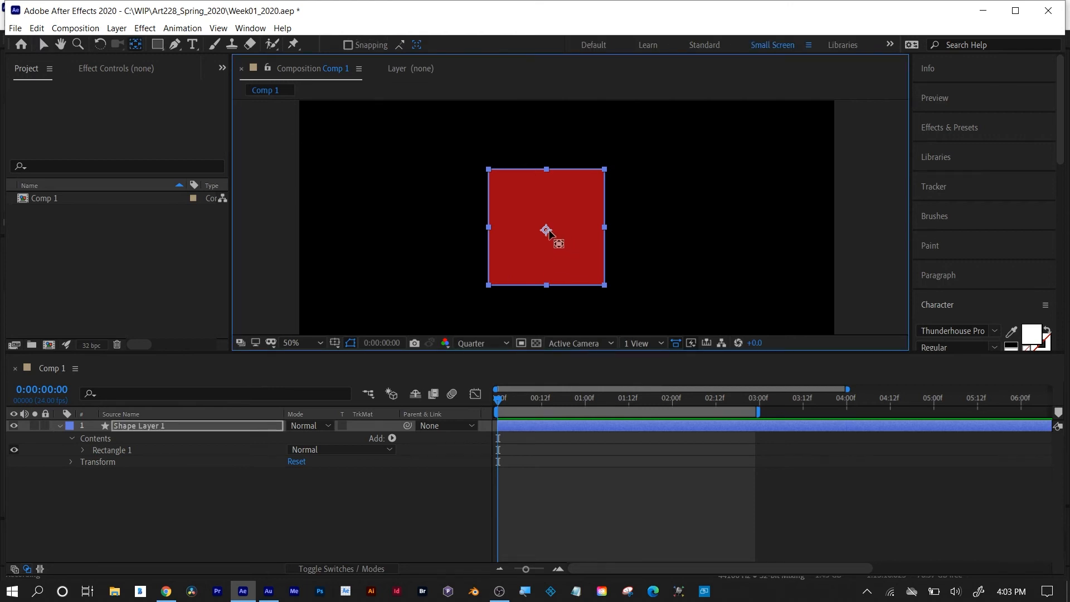
drag(548, 228, 488, 227)
Reveal the square layer's Scale, turn off Constrain Proportions and start keyframing Scale at the first frame.
click(134, 429)
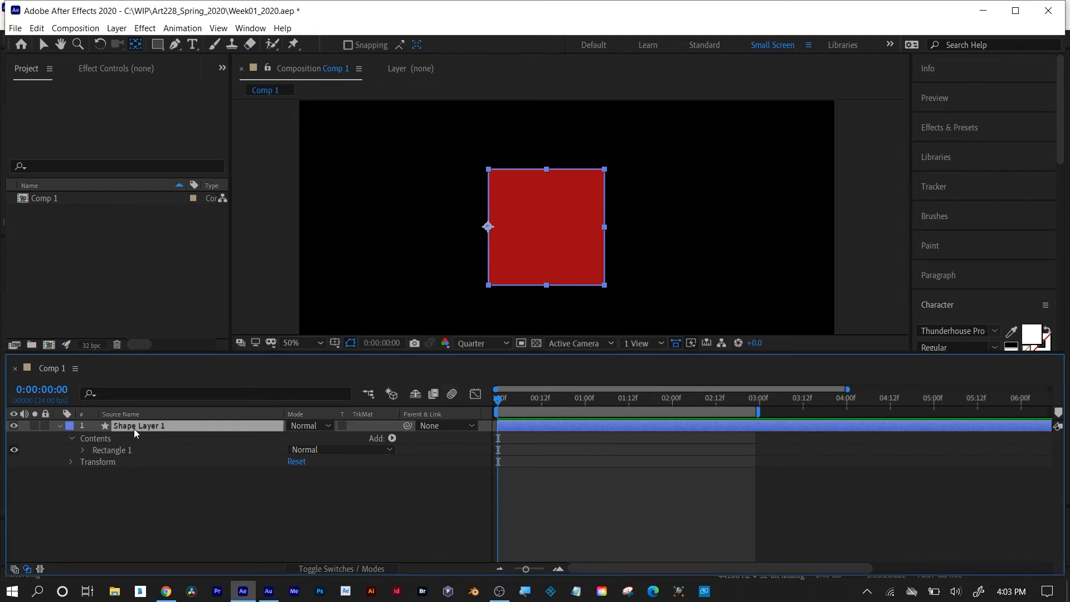
key(s)
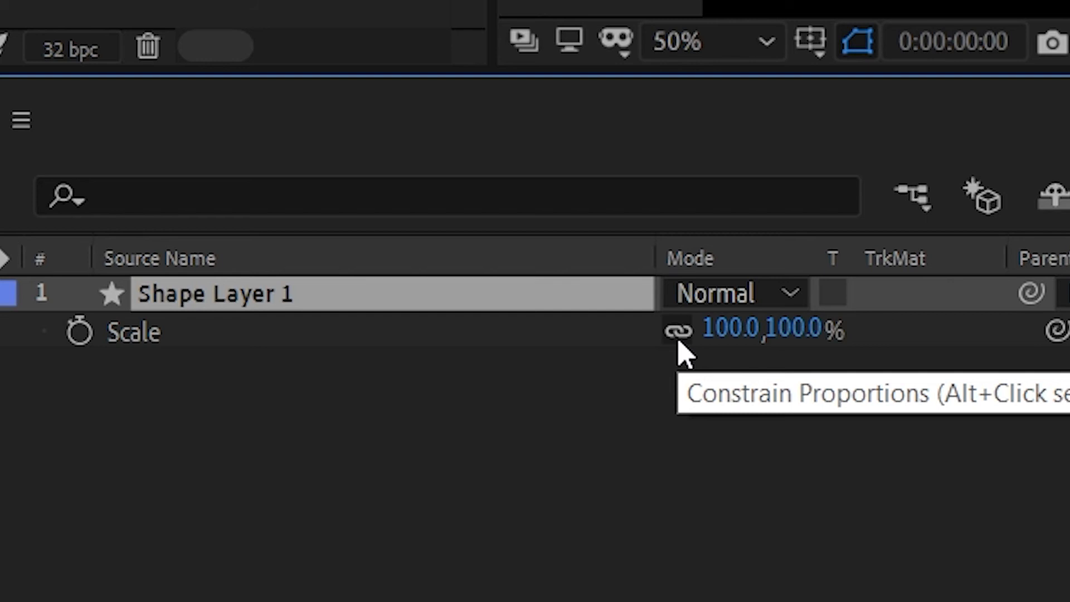
click(678, 334)
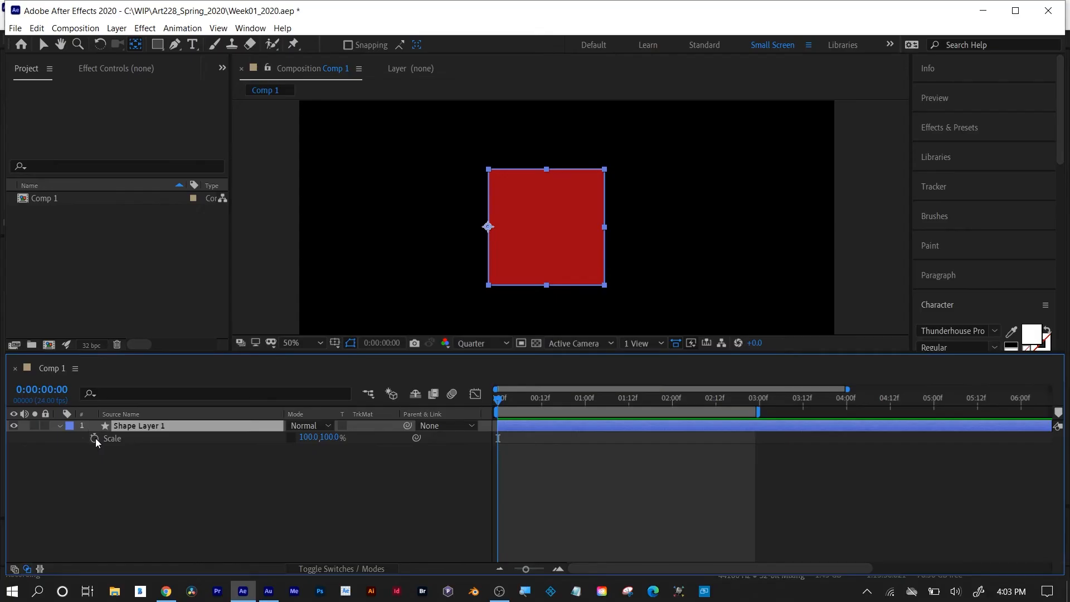
click(79, 333)
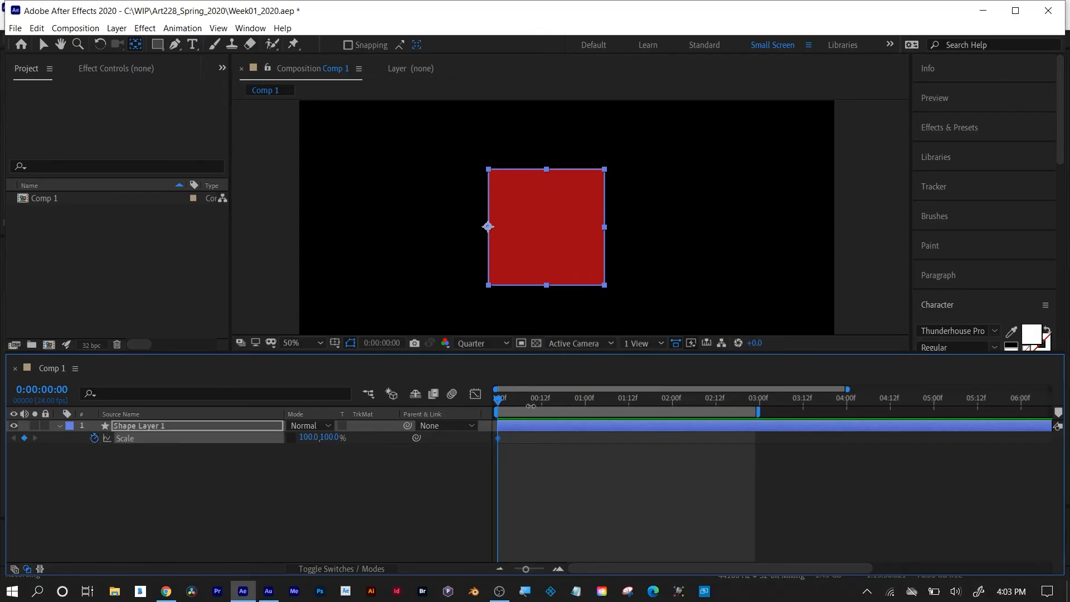
Set the square's horizontal scale to 0% at the first frame.
drag(306, 437, 277, 436)
click(304, 437)
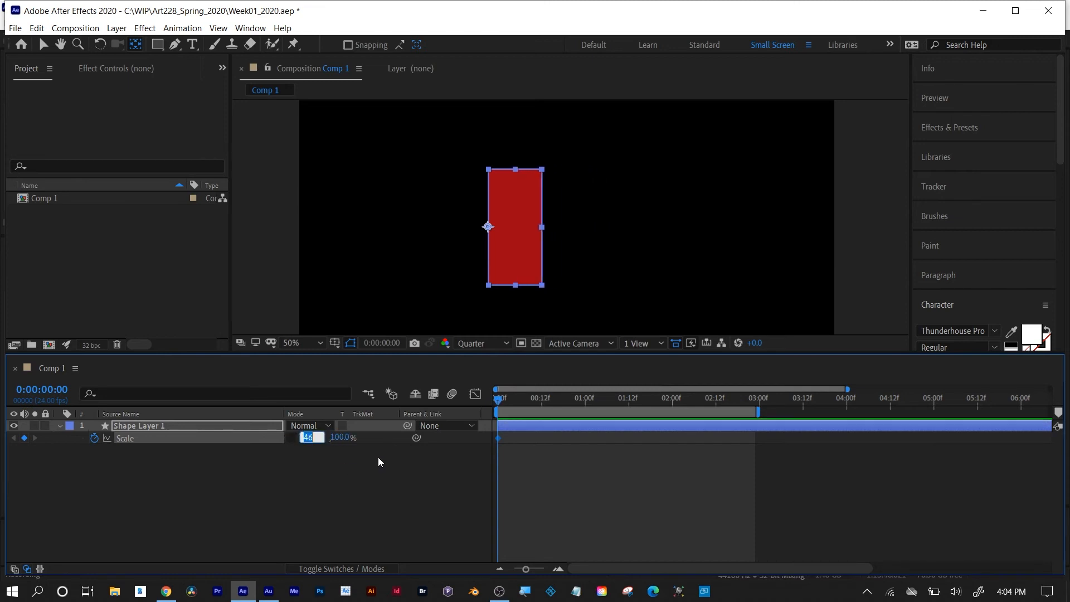
text(0)
key(Return)
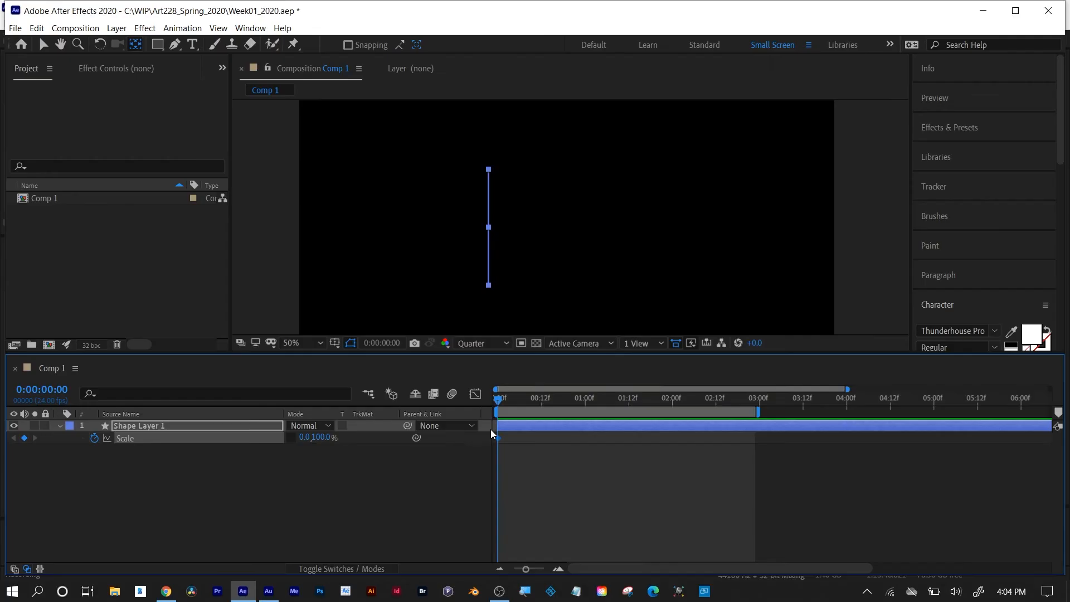
Keyframe the square's horizontal scale at 100% at 0:00:01:00.
drag(498, 401, 584, 416)
click(301, 438)
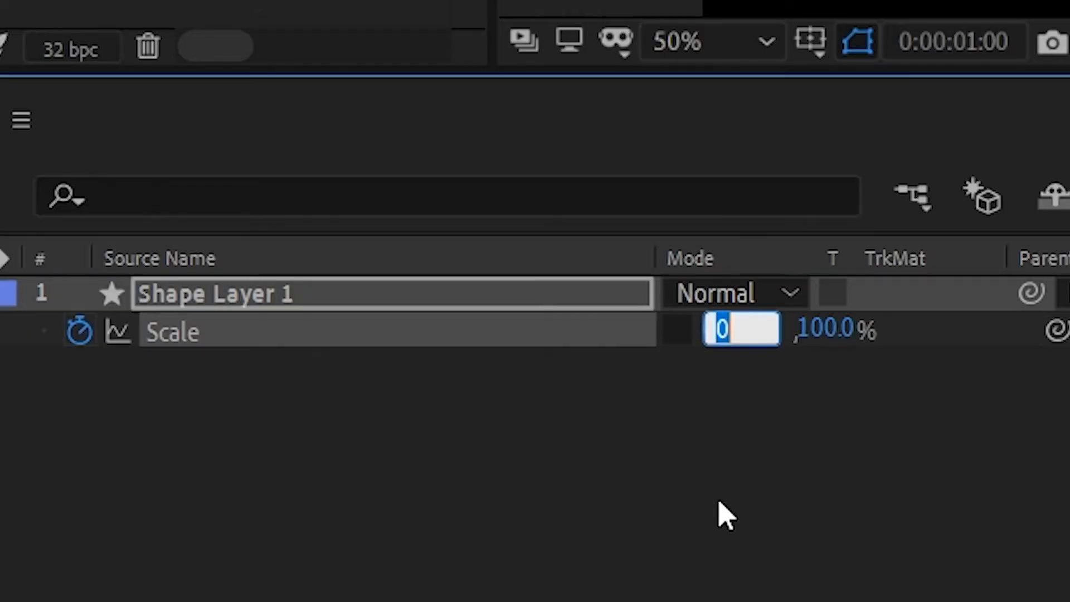
text(100)
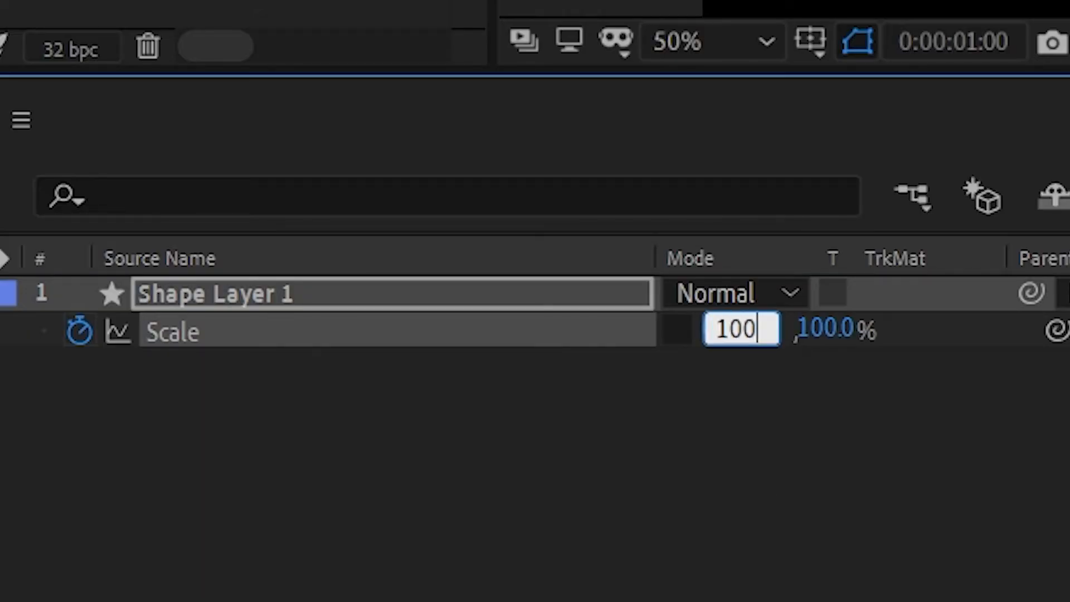
key(Return)
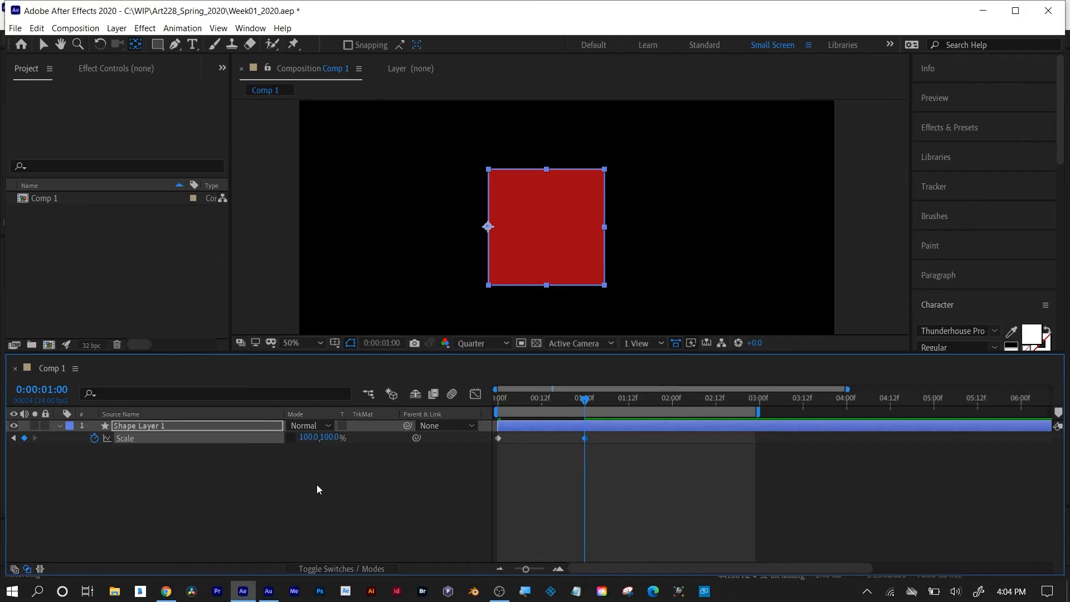
Preview the square's horizontal scale animation from the first frame.
drag(585, 399, 498, 402)
key(space)
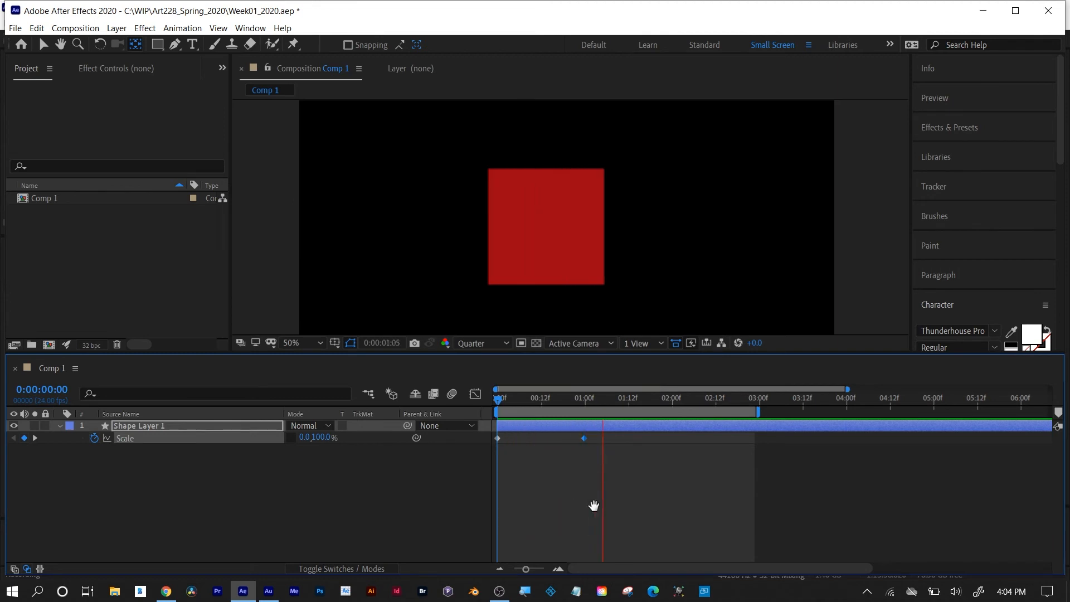
key(space)
Split the square layer at its second Scale keyframe, at 0:00:01:00, and select the new second segment.
drag(580, 400, 585, 402)
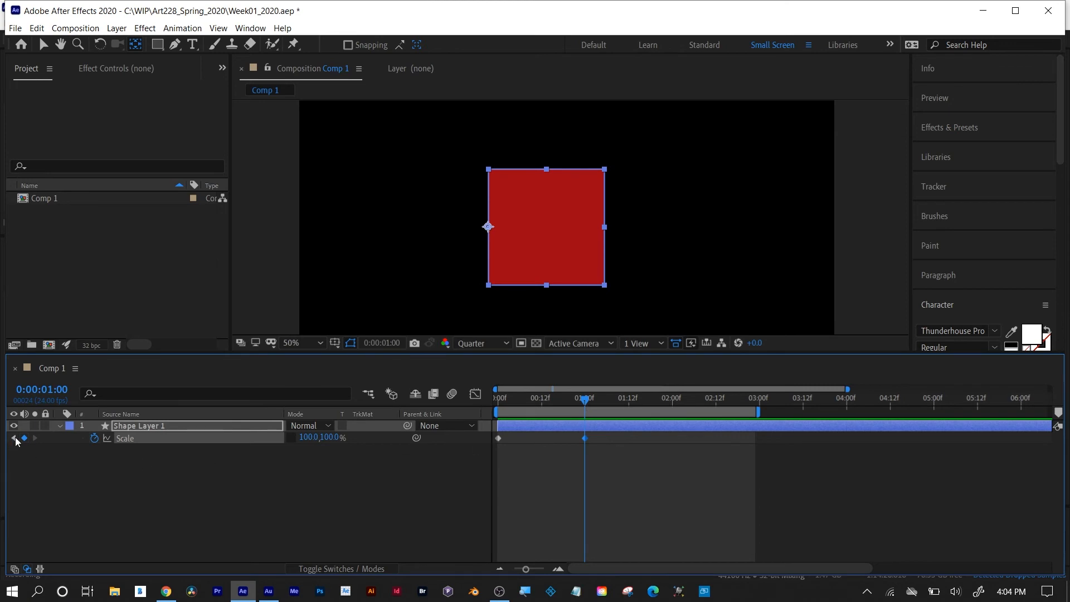
click(14, 438)
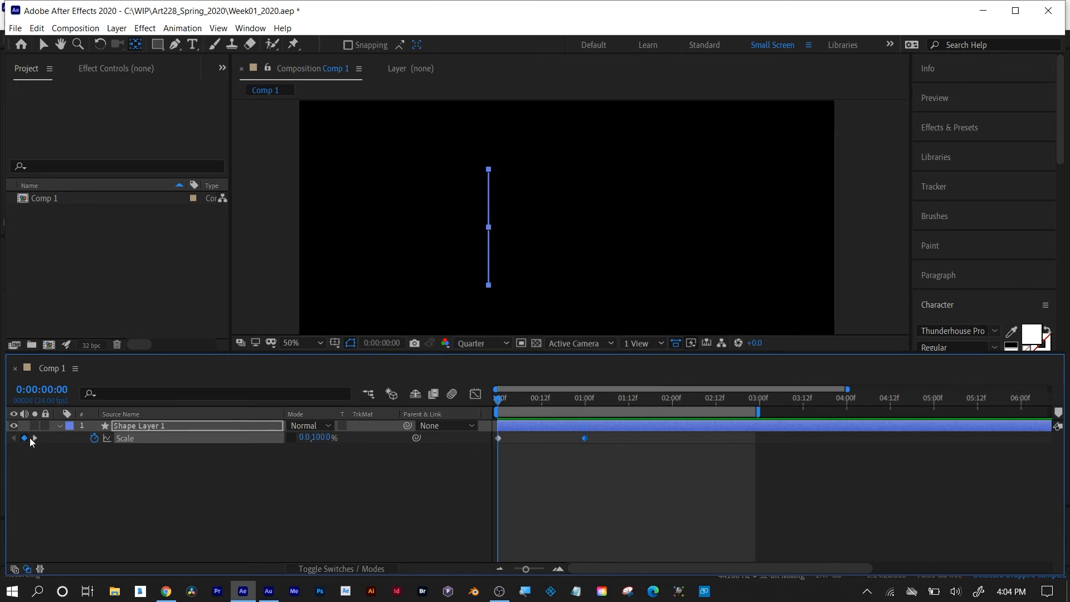
click(35, 438)
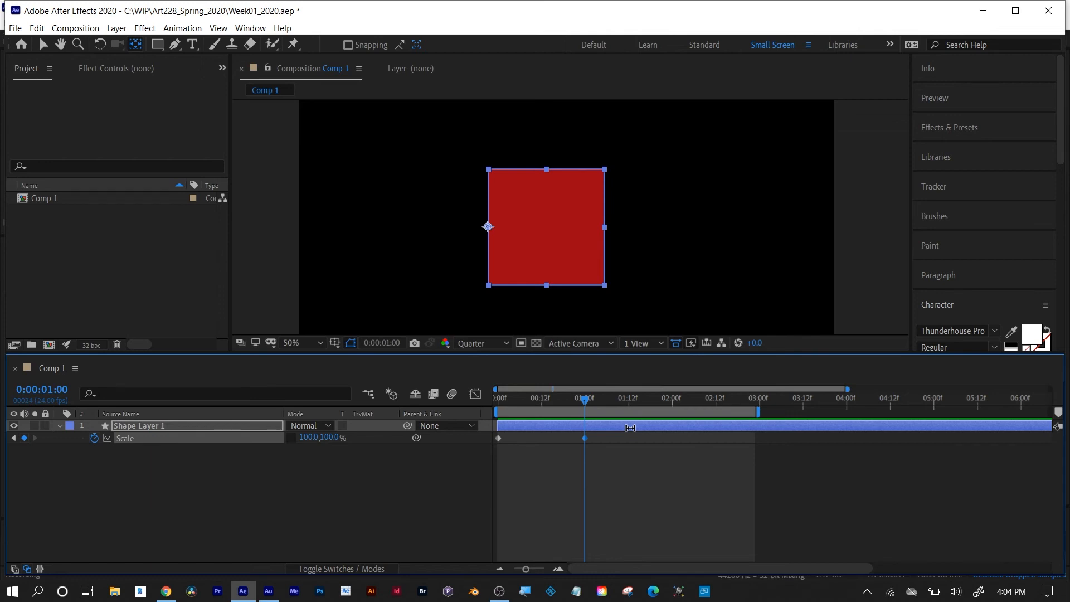
key(ctrl+shift+d)
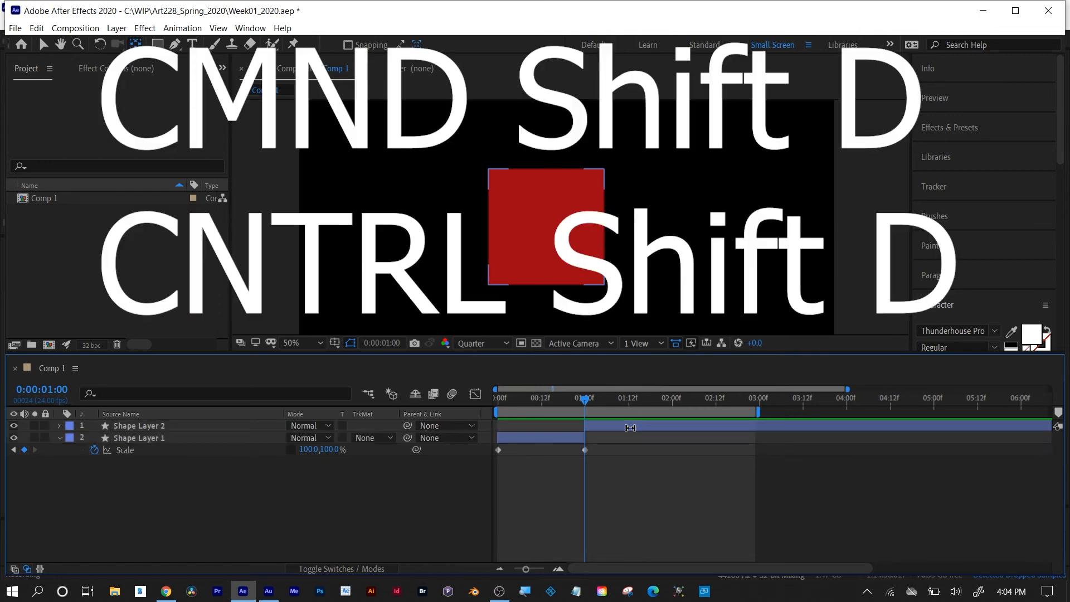
click(630, 428)
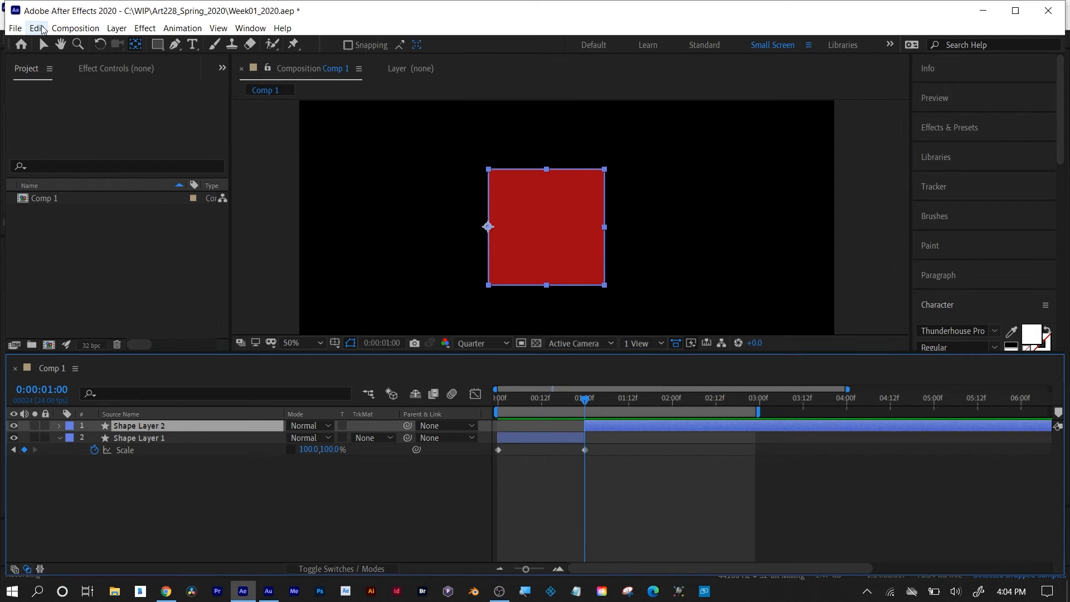
click(38, 28)
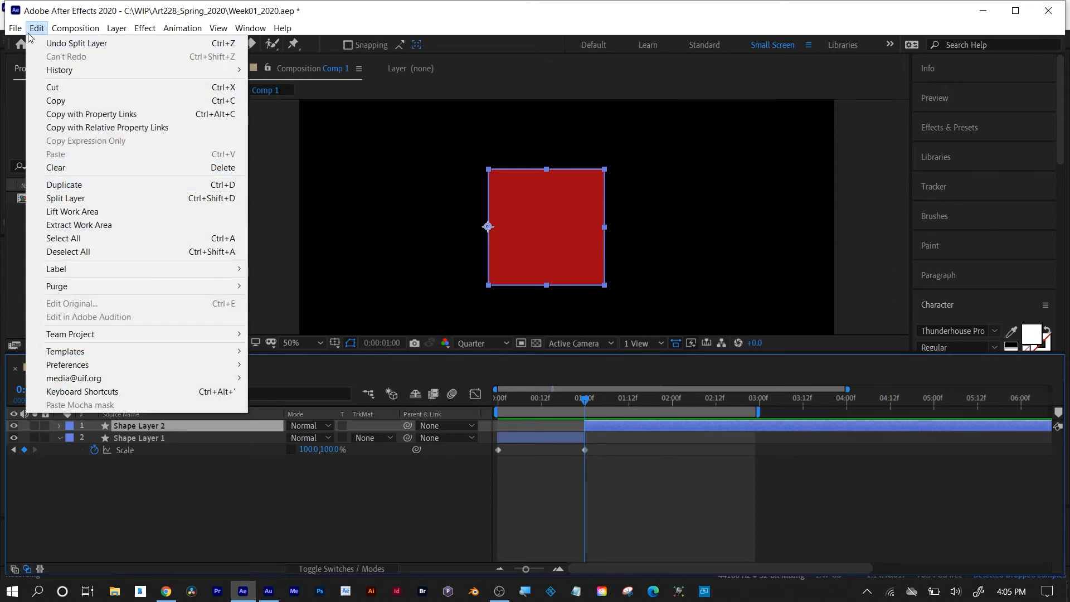
click(35, 16)
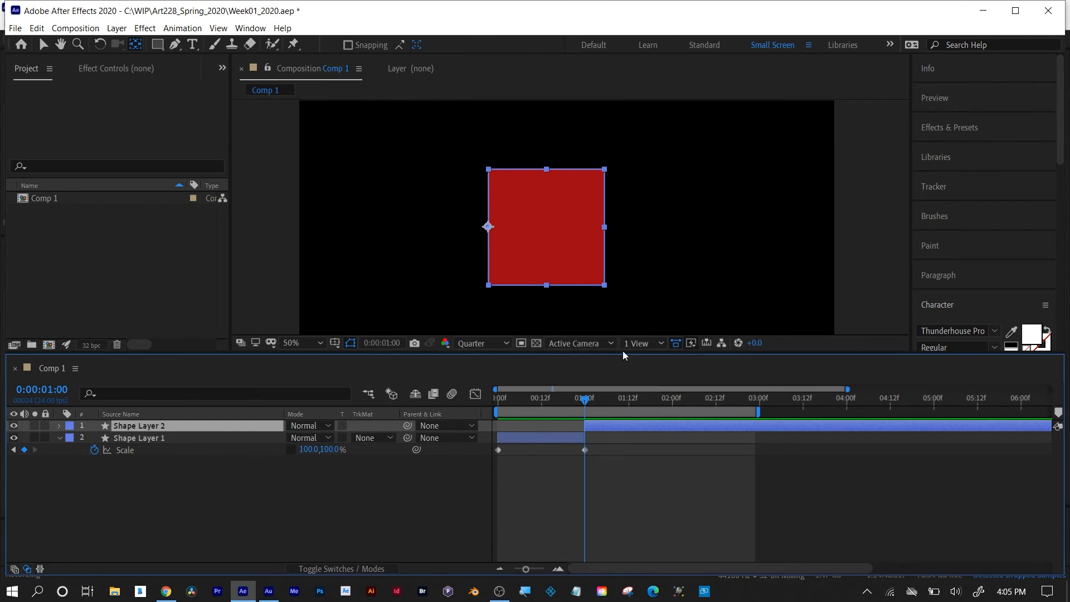
Reveal Shape Layer 2's keyframes and delete both of its Scale keyframes.
key(u)
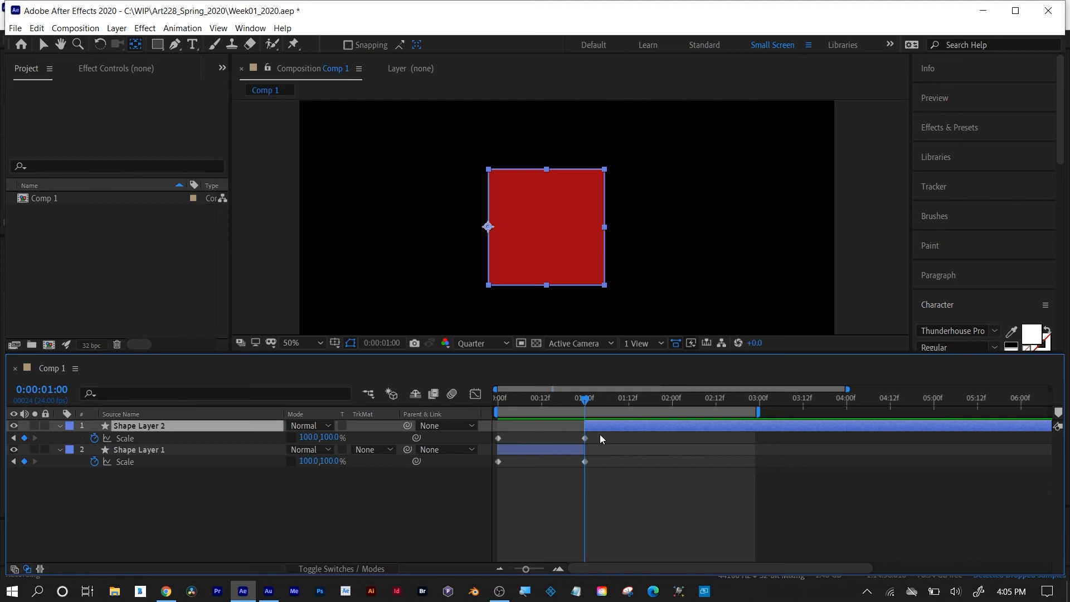
drag(600, 433, 567, 440)
drag(496, 440, 494, 440)
key(Delete)
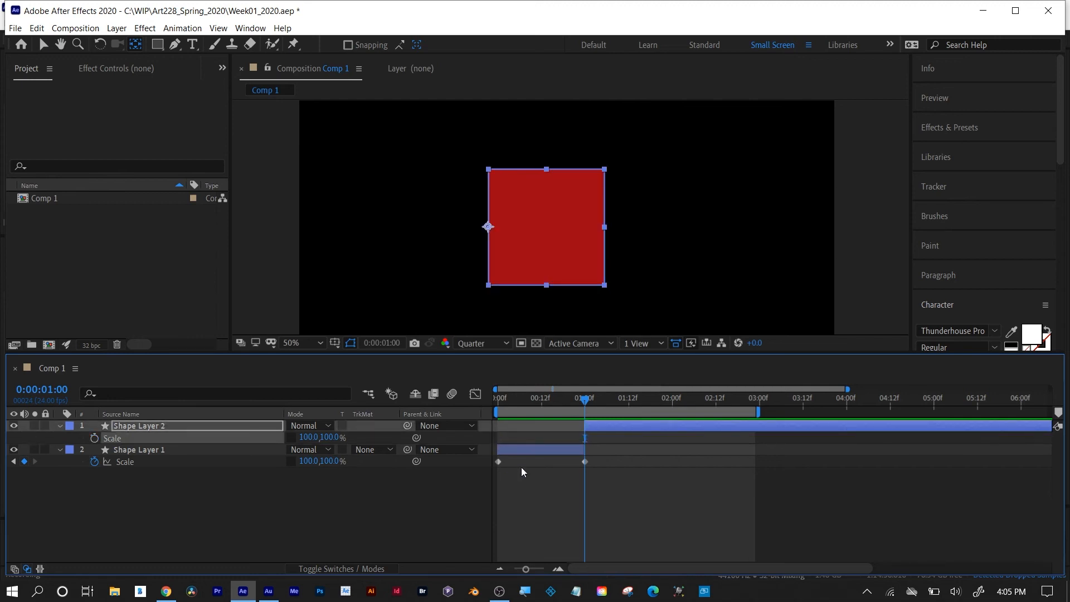
Go to 0:00:01:01 and move Shape Layer 2's anchor point to the midpoint of the square's bottom edge with the Pan Behind tool.
click(539, 454)
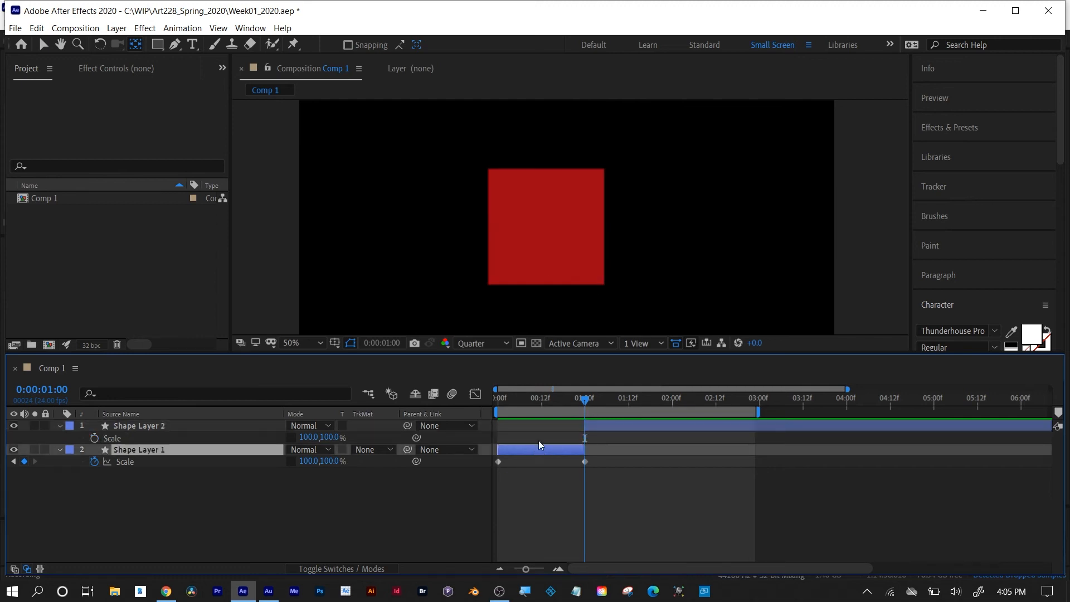
drag(527, 405, 586, 409)
click(616, 425)
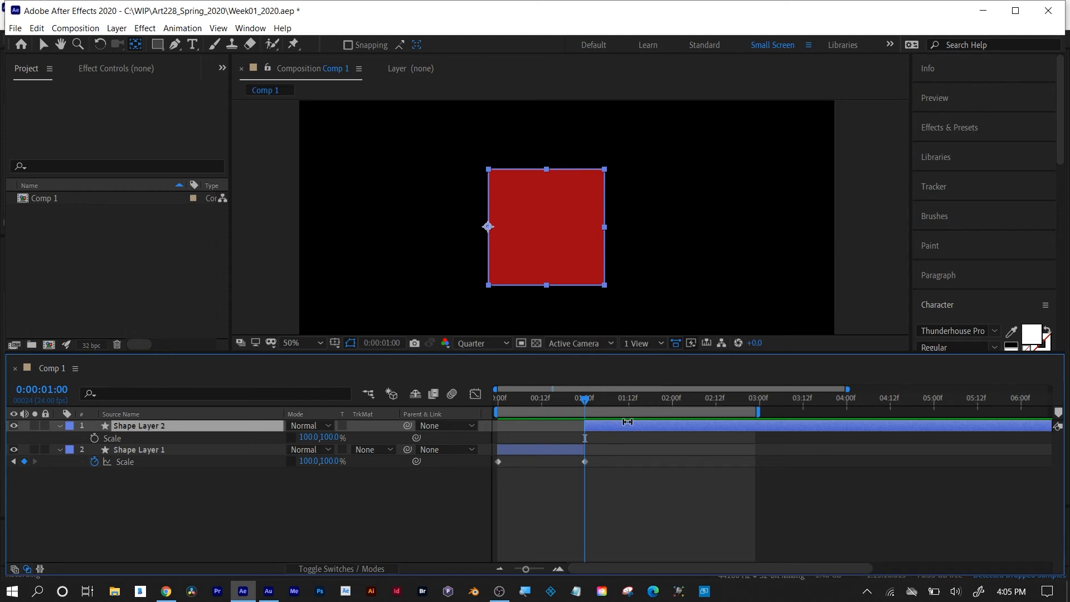
drag(581, 399, 590, 400)
key(v)
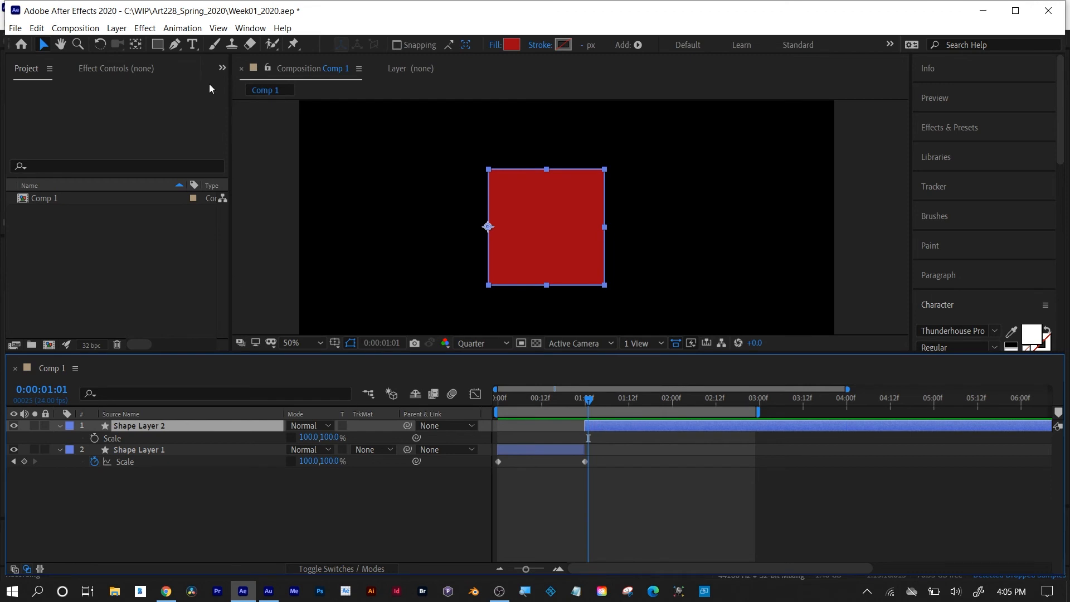
click(137, 46)
click(492, 235)
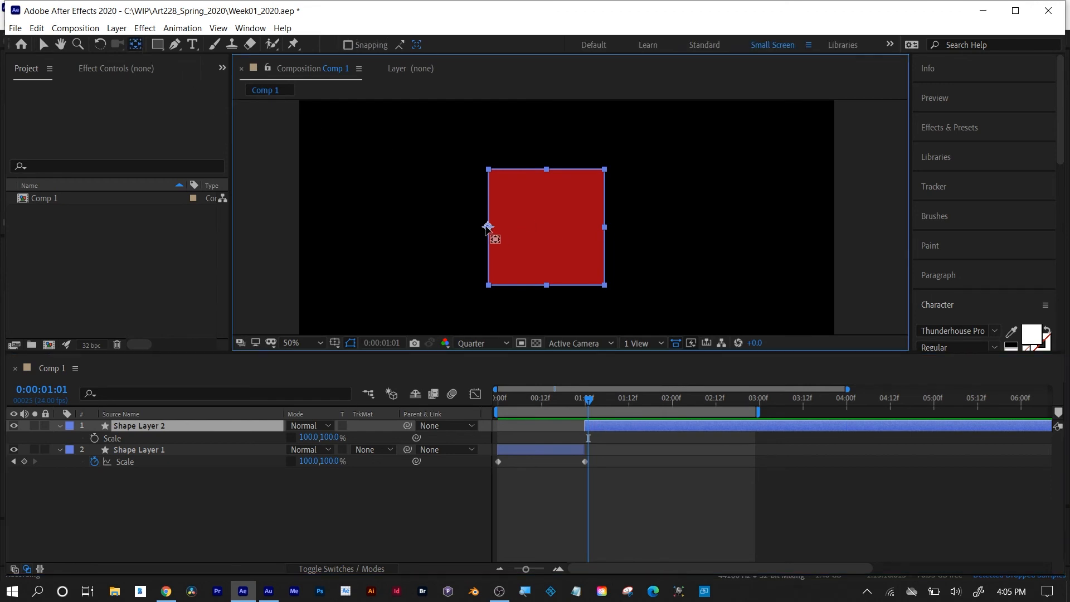
drag(497, 230, 546, 285)
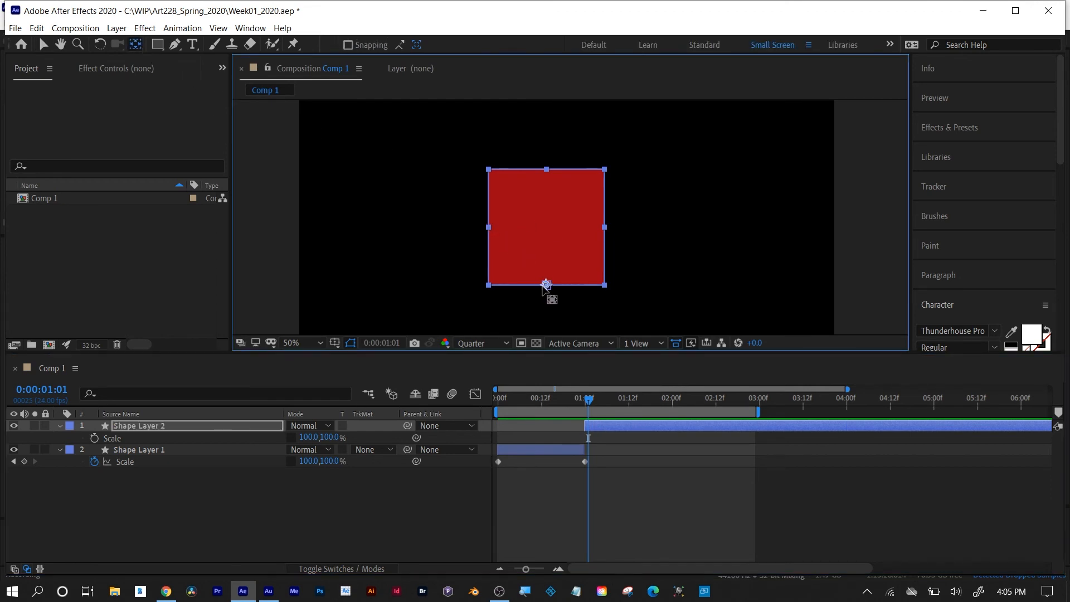
Keyframe Shape Layer 2's Scale at 0:00:01:01 and set its vertical scale to 0% at 0:00:02:00.
click(93, 439)
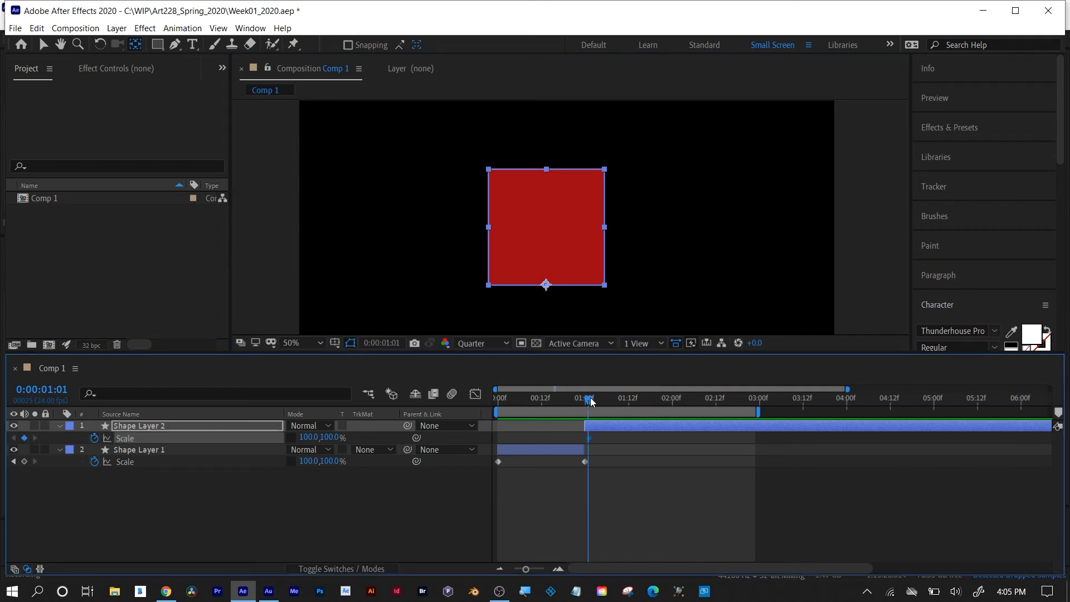
drag(592, 401, 671, 400)
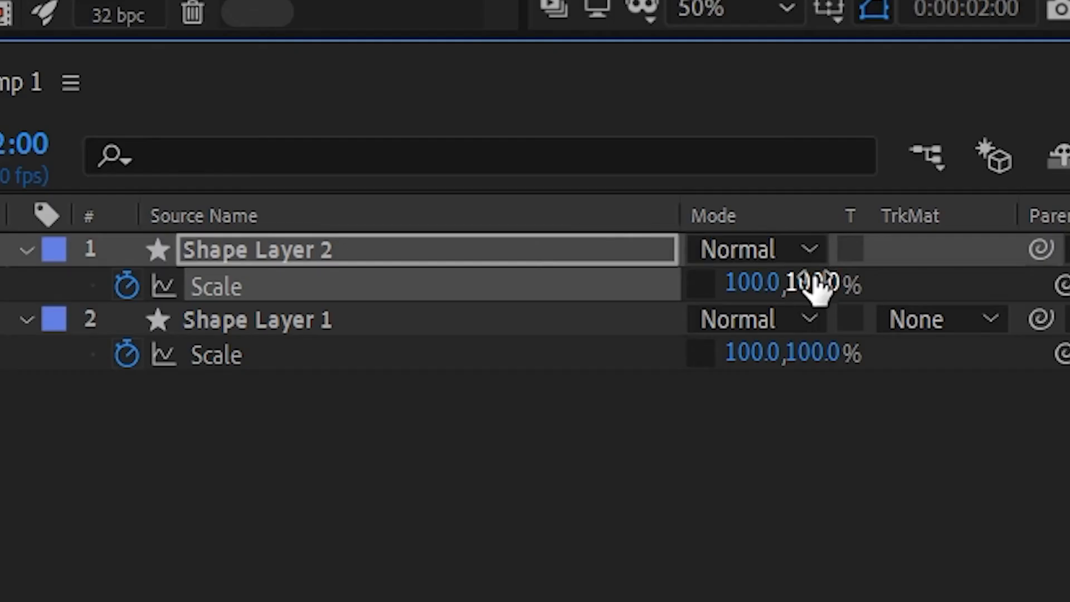
click(330, 438)
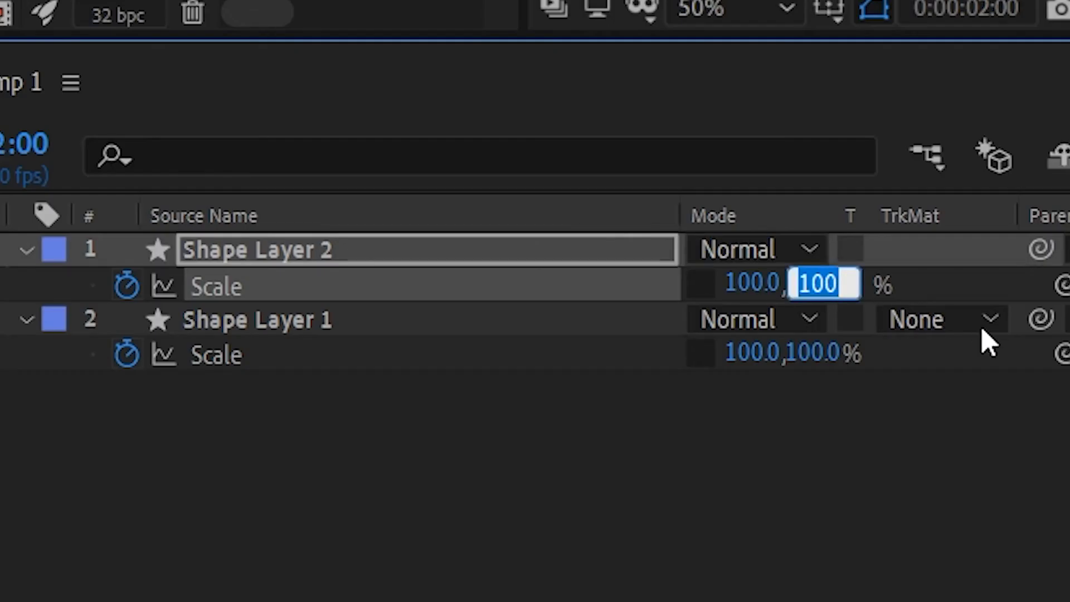
text(0)
key(Return)
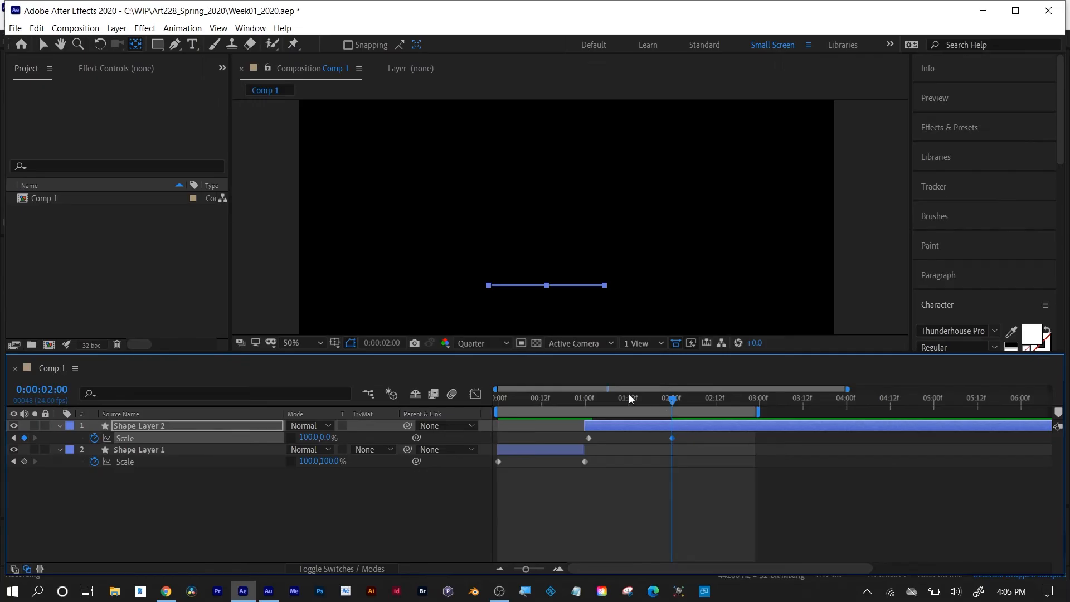
Preview the animation, shorten the work area to end just past 0:00:02:00, and return to the first frame.
key(space)
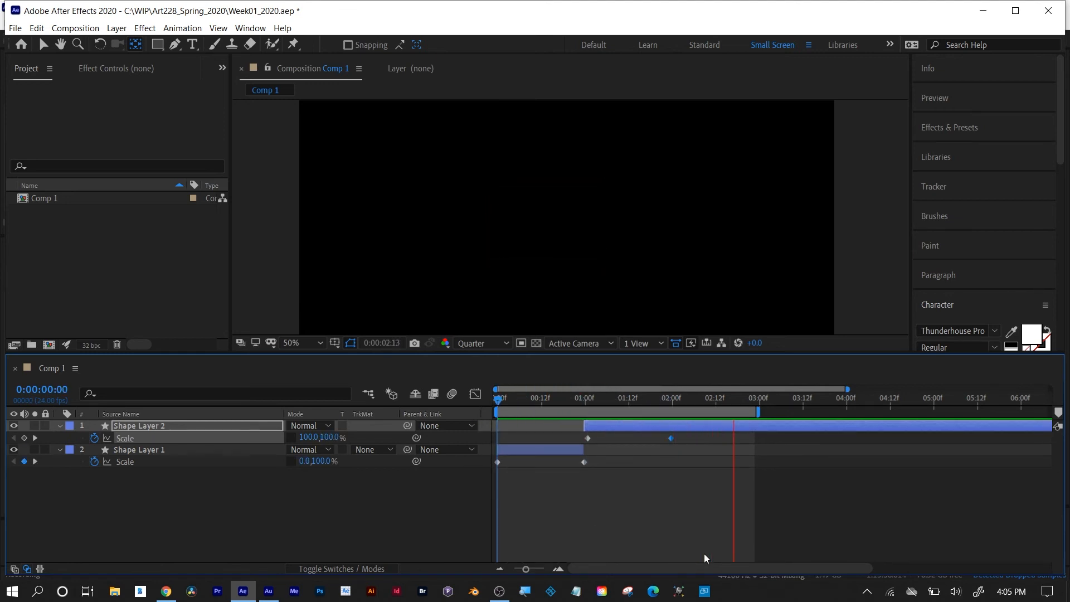
drag(758, 412, 685, 412)
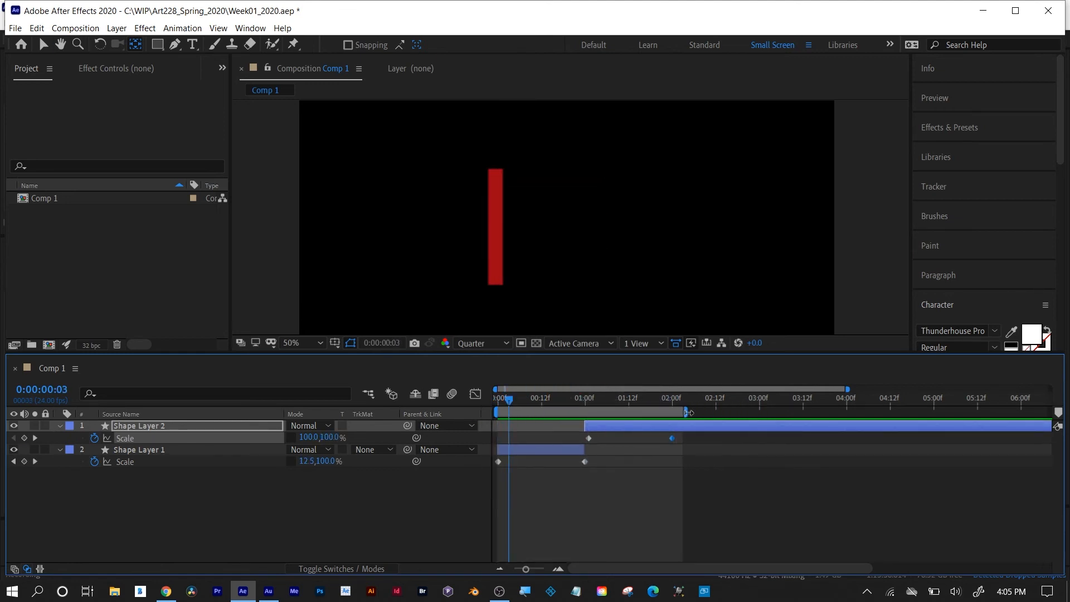
drag(509, 400, 494, 401)
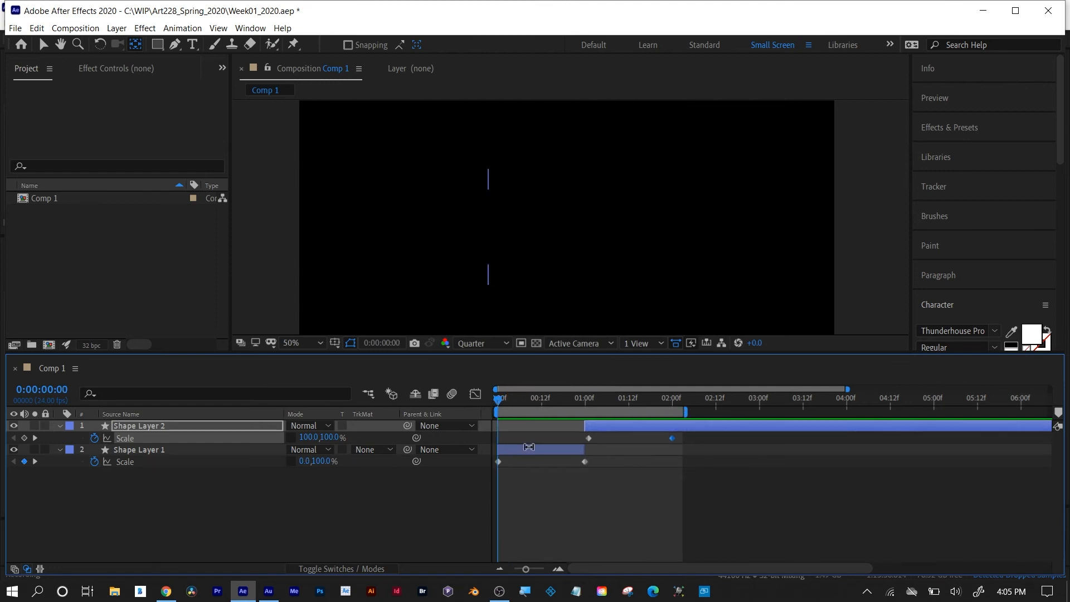
Compare the anchor points of Shape Layer 1 and Shape Layer 2 and preview the combined scale animation.
click(527, 453)
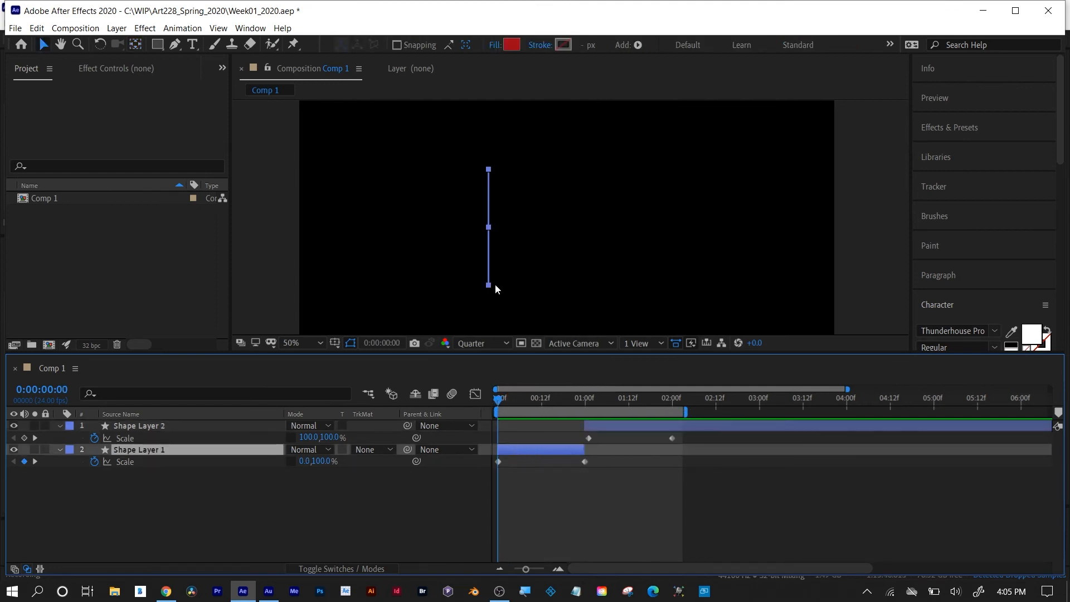
key(space)
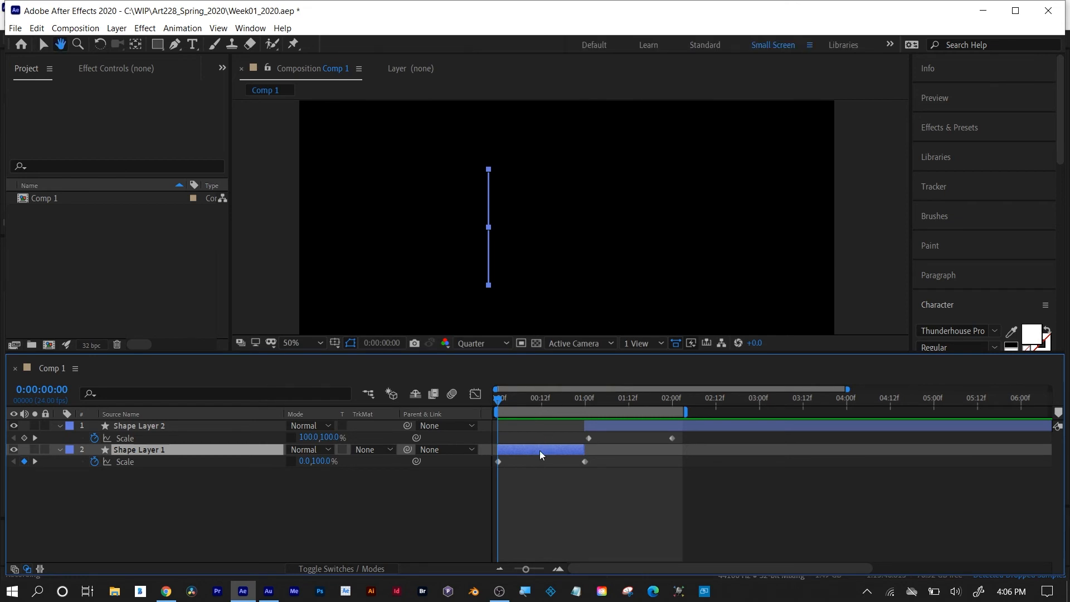
key(space)
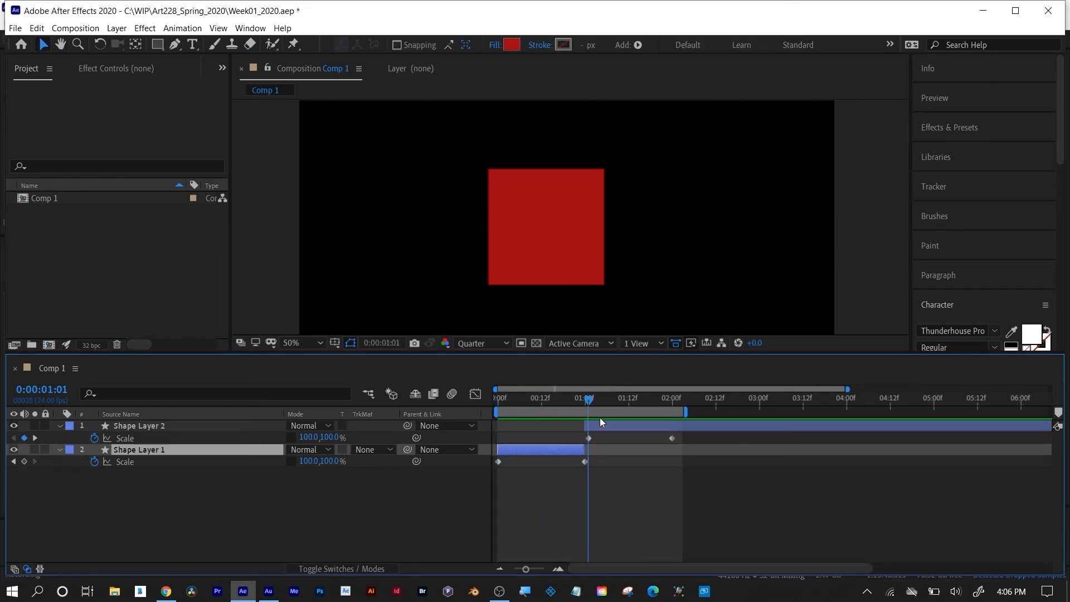
click(601, 427)
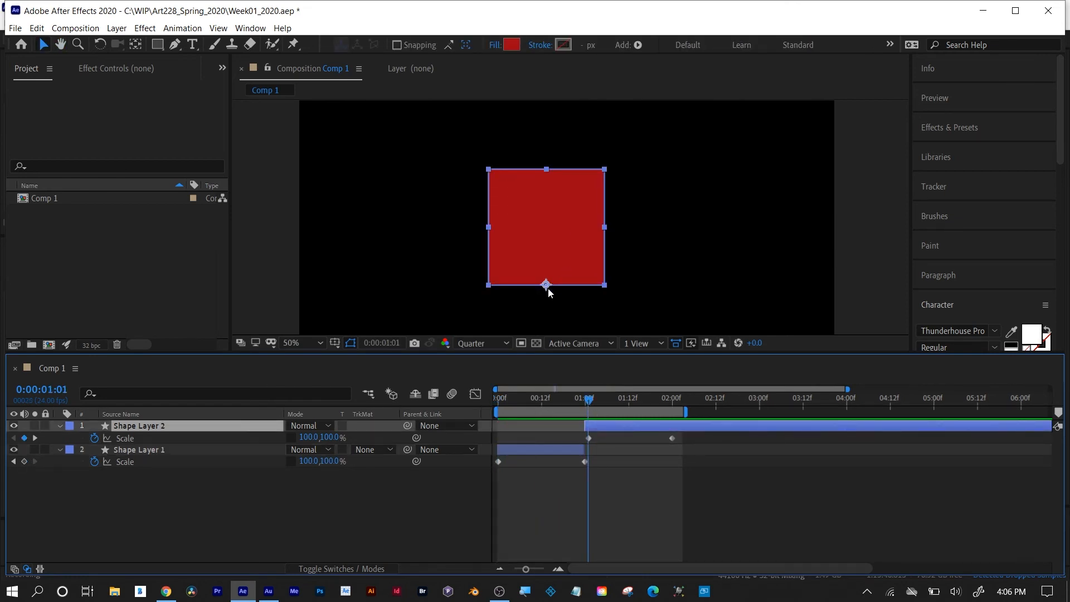
key(space)
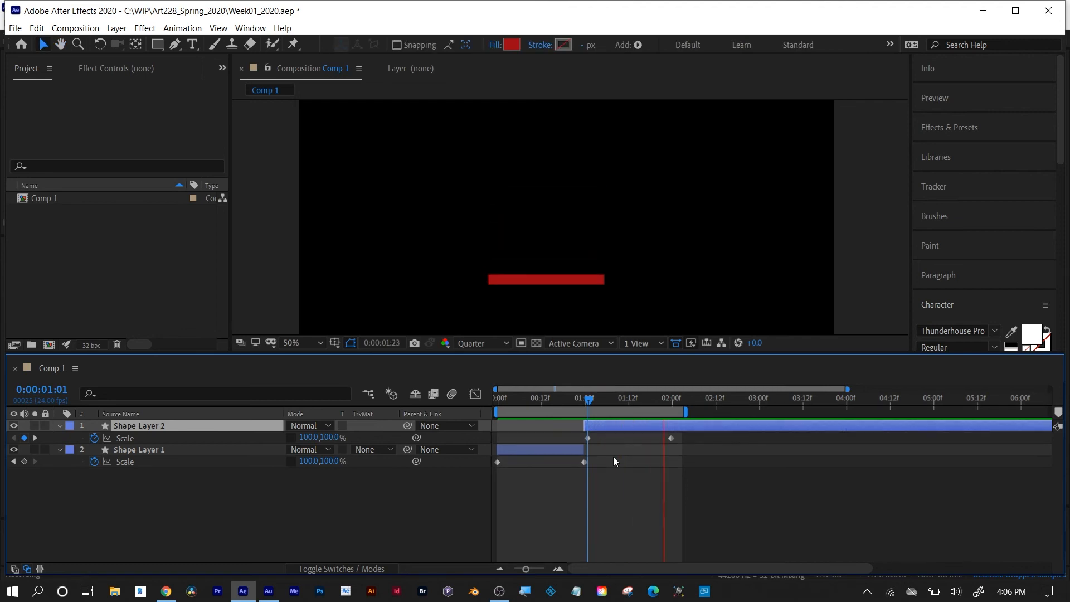
key(space)
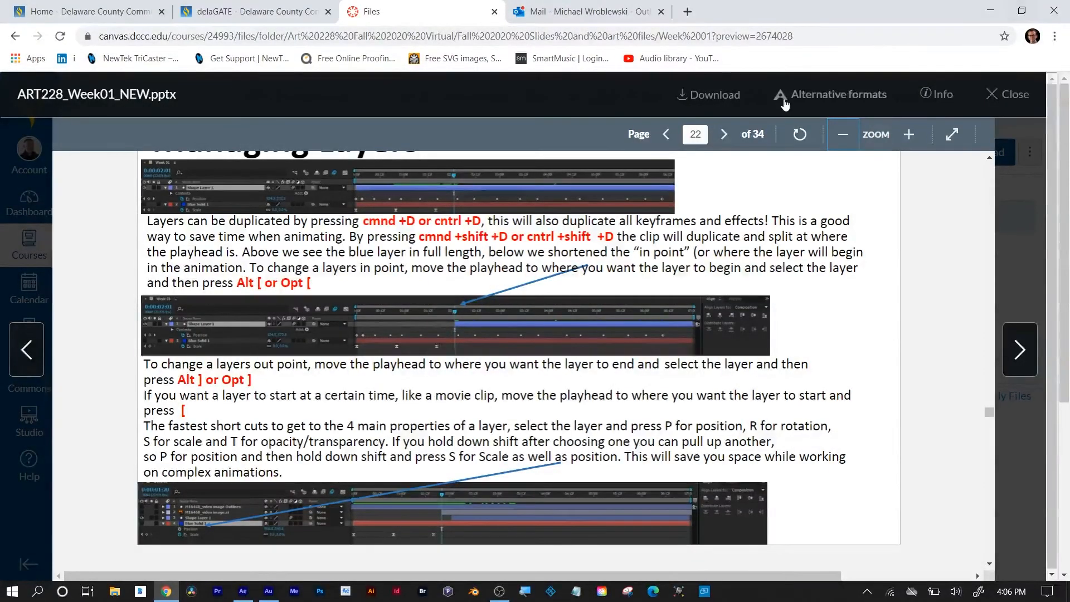
View the rest of the layer management slide in the browser and switch back to After Effects.
scroll(480, 357, down, 1)
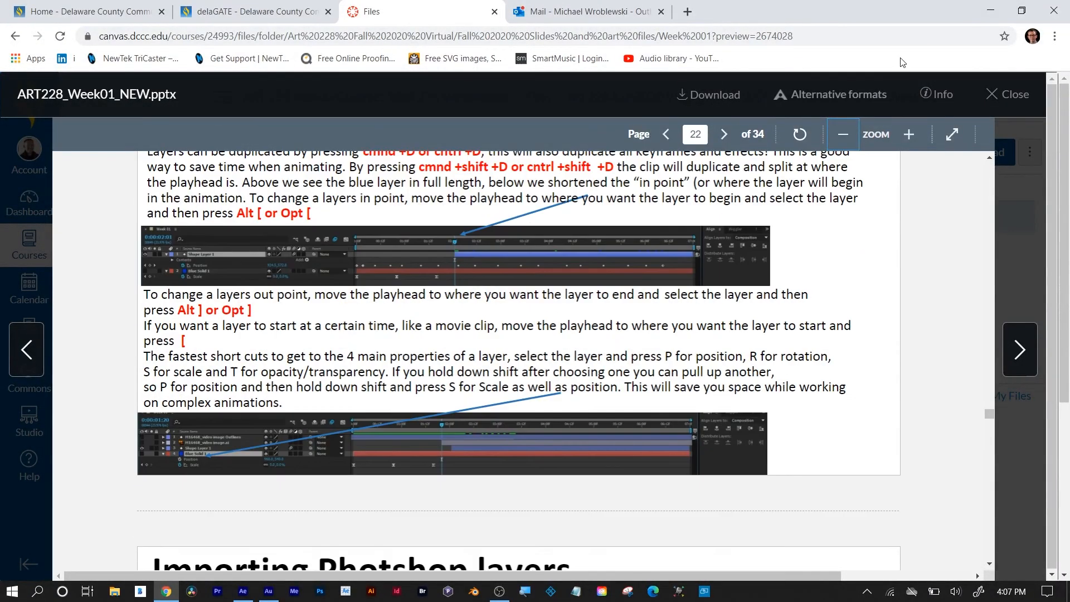
click(242, 591)
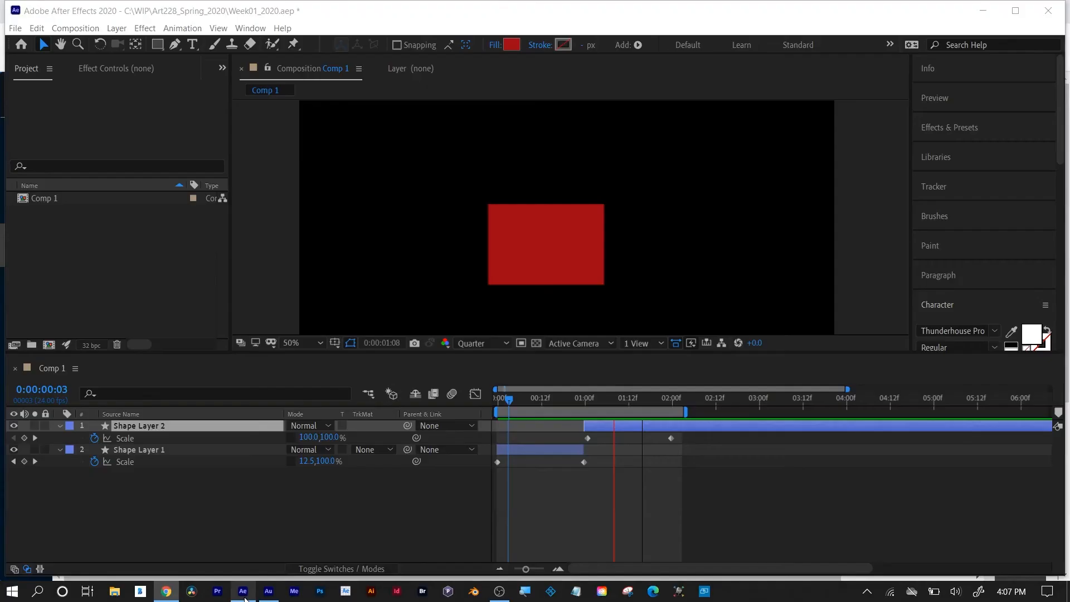
key(space)
Shift Shape Layer 2 about 10 frames past 0:00:01:00 and snap its start back to the playhead at 0:00:01:00.
click(584, 400)
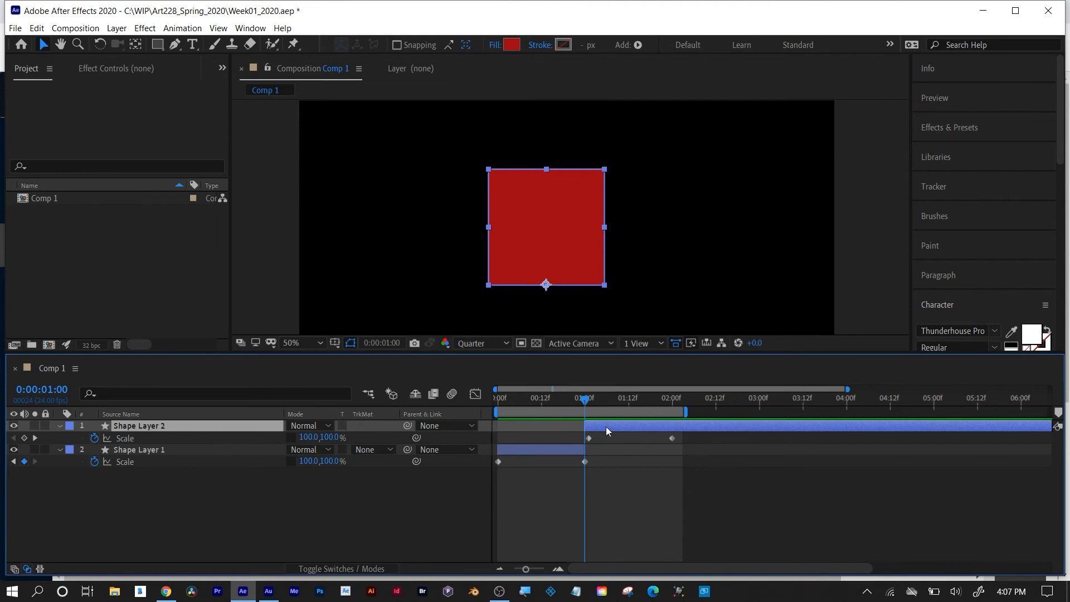
drag(606, 426, 642, 434)
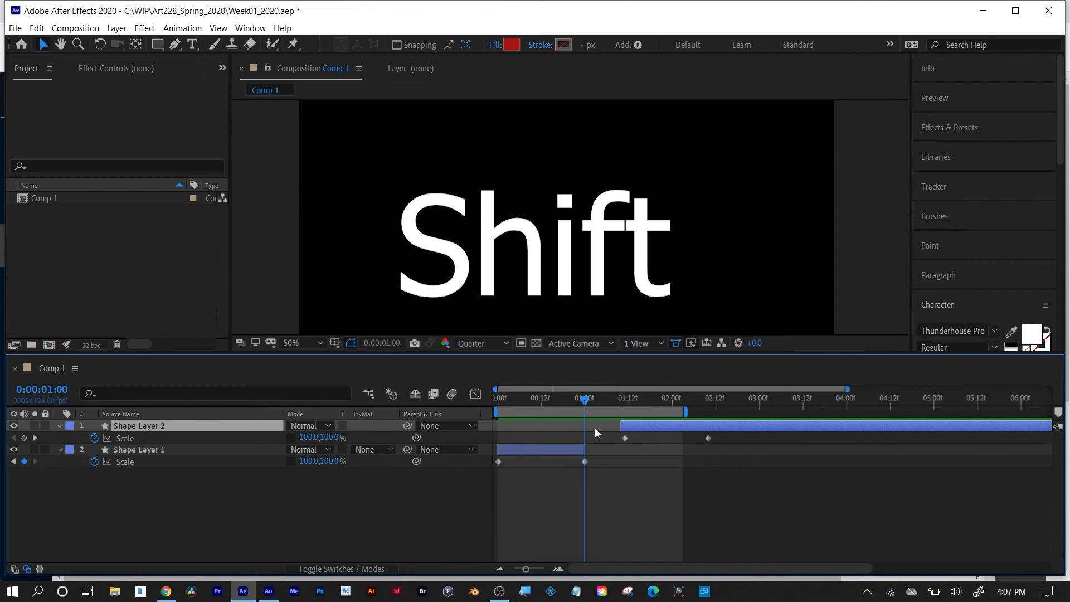
click(13, 462)
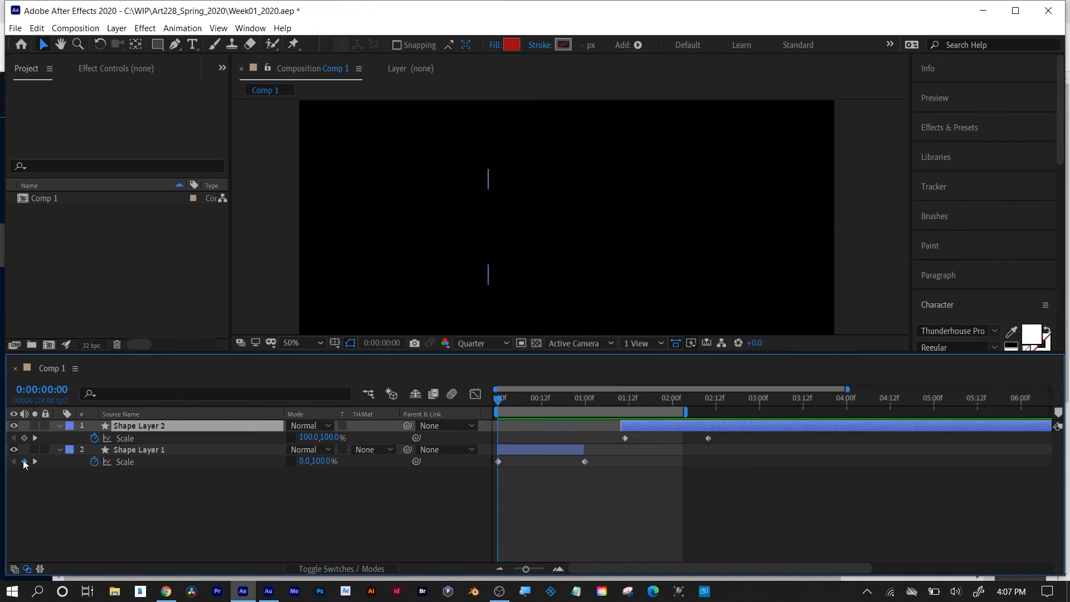
click(34, 462)
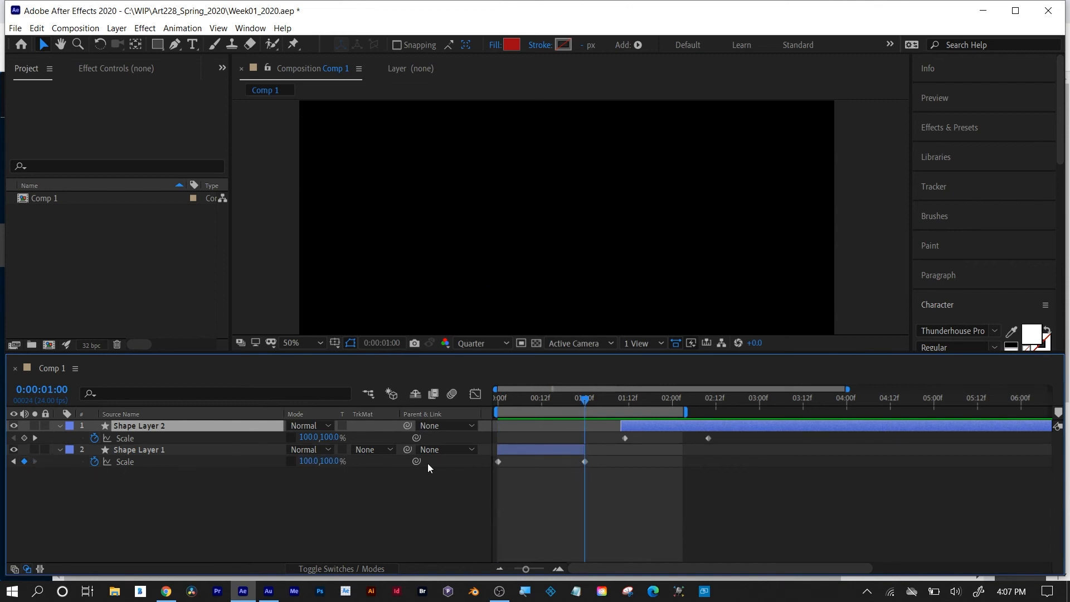
drag(737, 425, 701, 427)
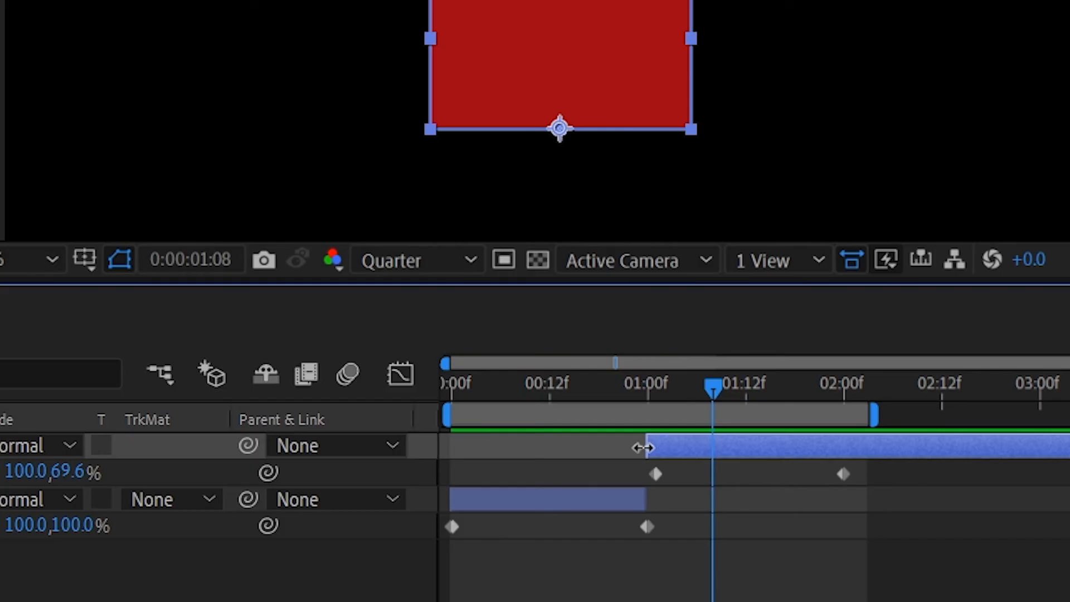
Trim the start of Shape Layer 2 to 0:00:01:12, extend it back to about 0:00:00:15, and scrub over the overlap with Shape Layer 1.
drag(583, 426, 613, 426)
drag(708, 447, 743, 446)
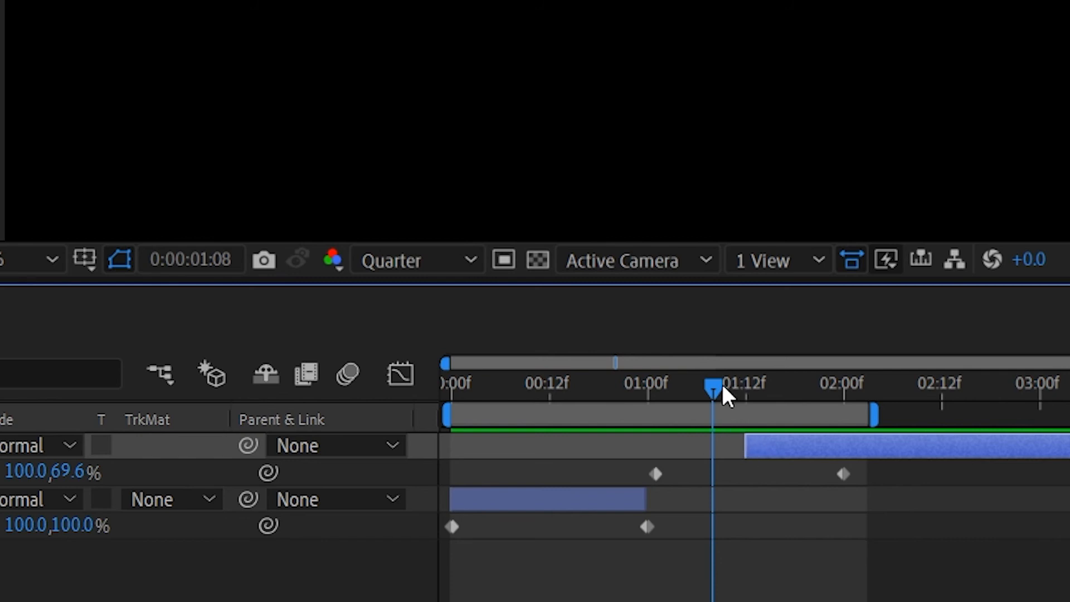
drag(718, 391, 749, 391)
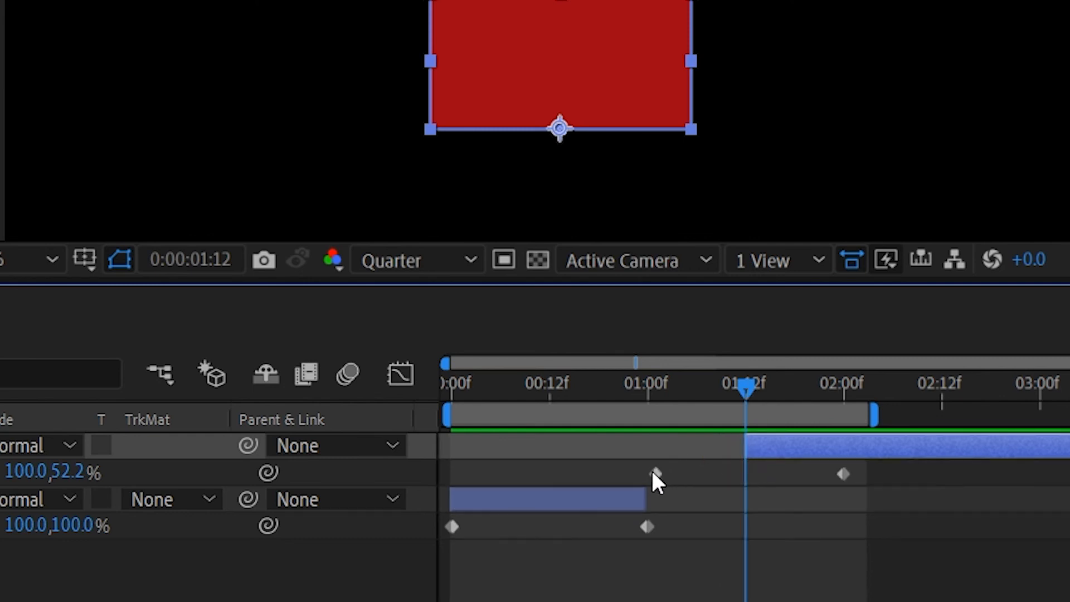
drag(746, 439, 575, 449)
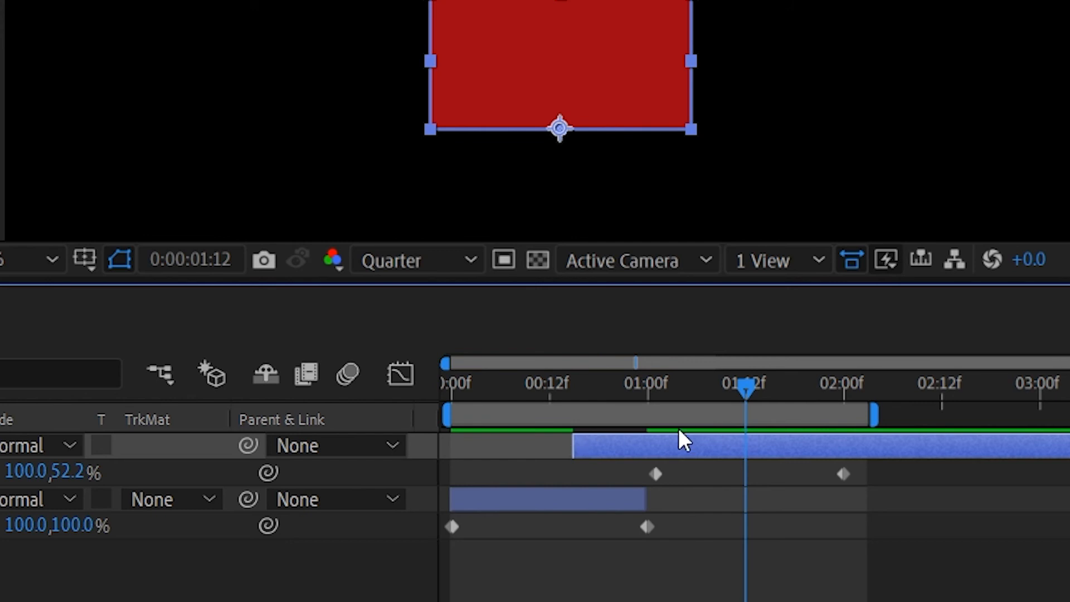
drag(695, 393, 585, 391)
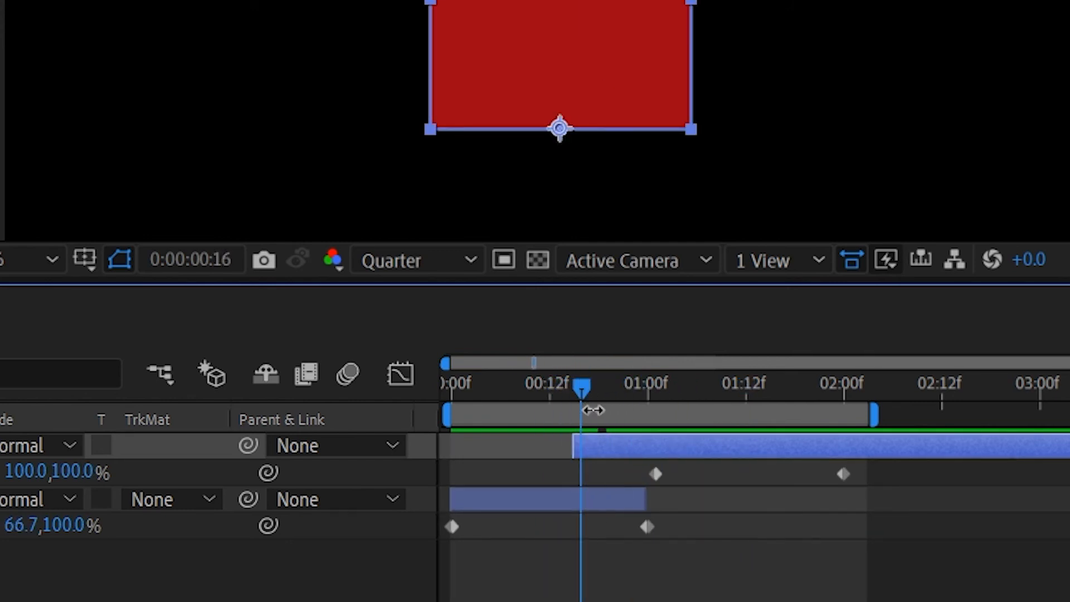
Trim the start of Shape Layer 2 back to the playhead at 0:00:01:00, where Shape Layer 1 ends.
drag(569, 445, 641, 444)
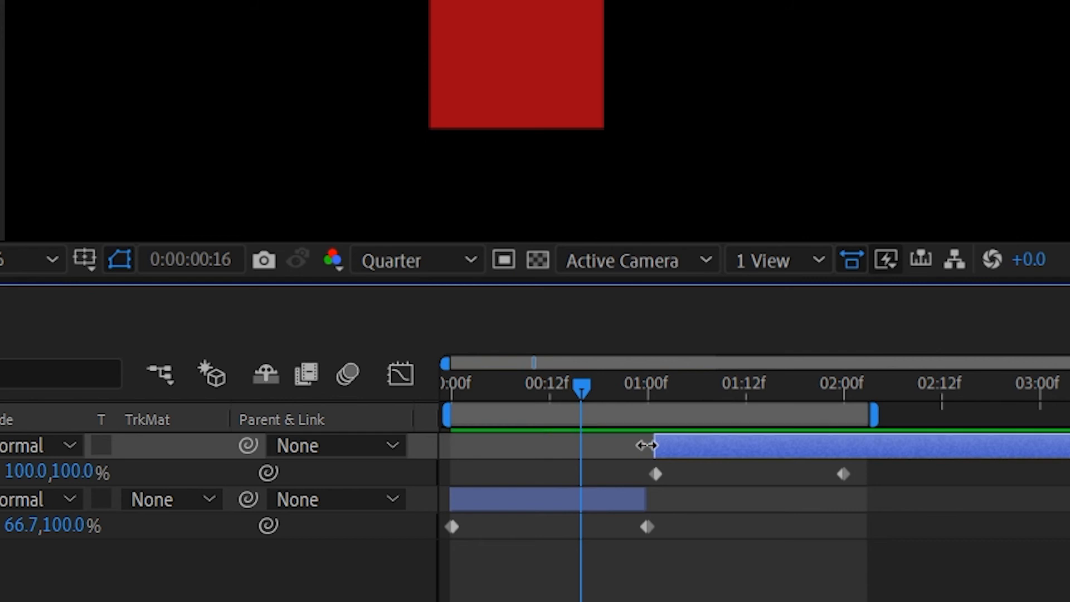
click(622, 390)
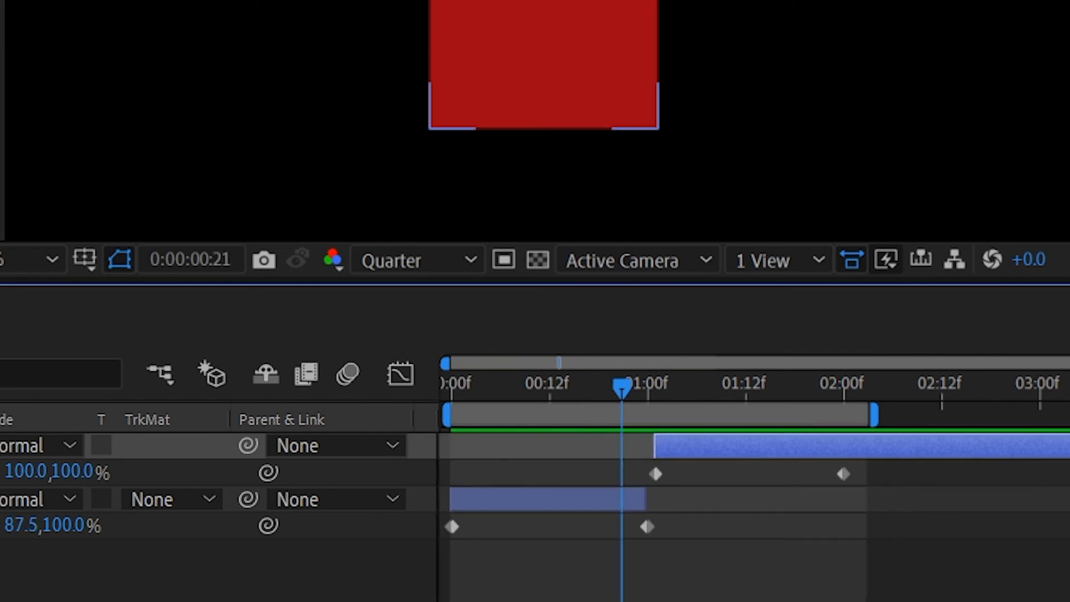
key(k)
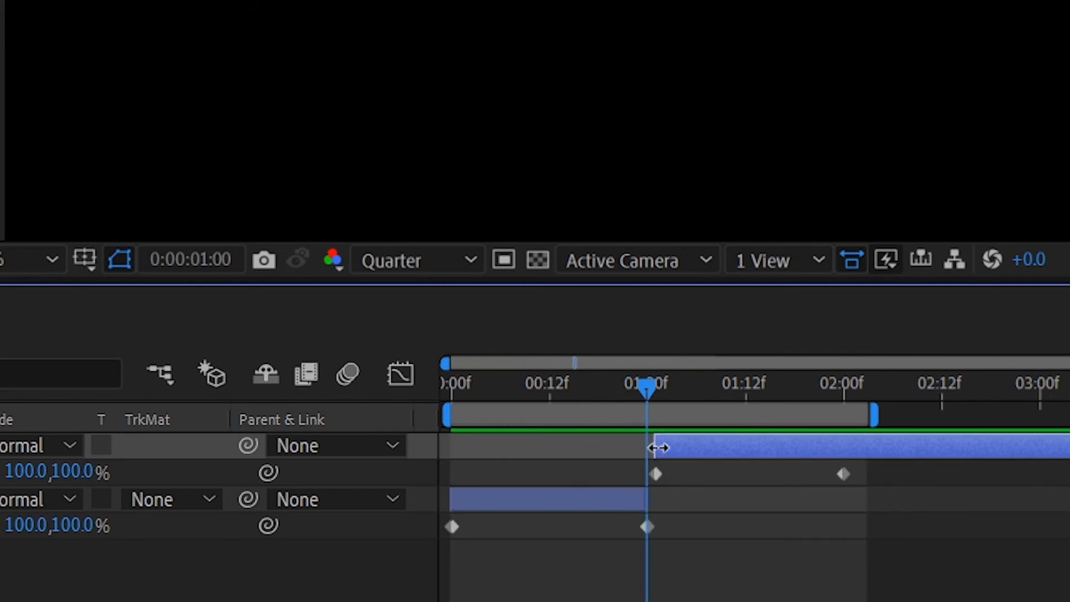
drag(658, 448, 651, 447)
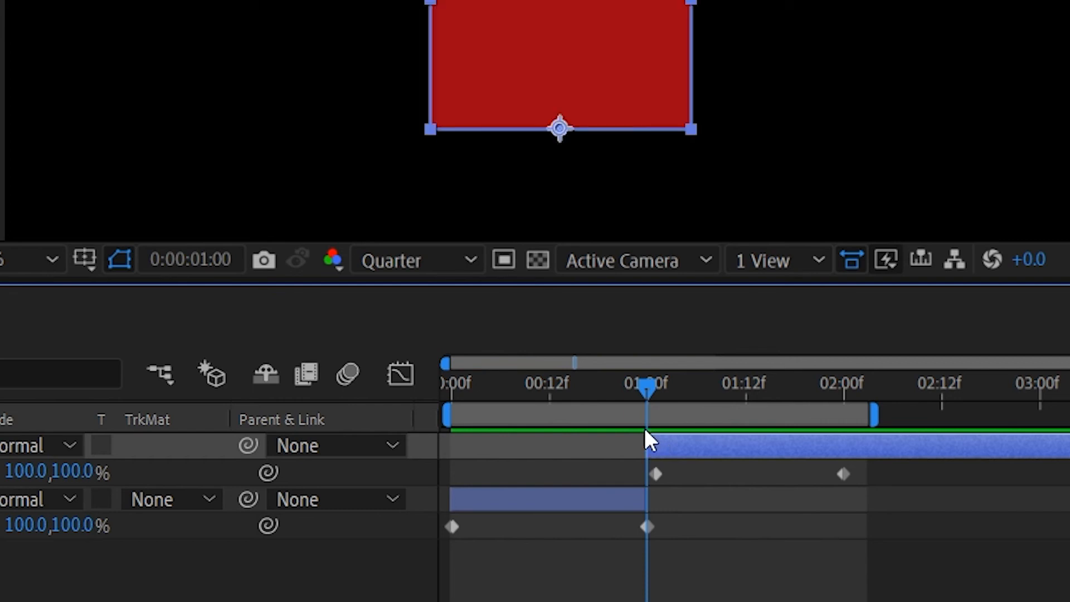
Scrub back to 0:00:00:19 and select Shape Layer 1 and Shape Layer 2 in turn to compare their durations.
drag(645, 390, 606, 385)
click(581, 499)
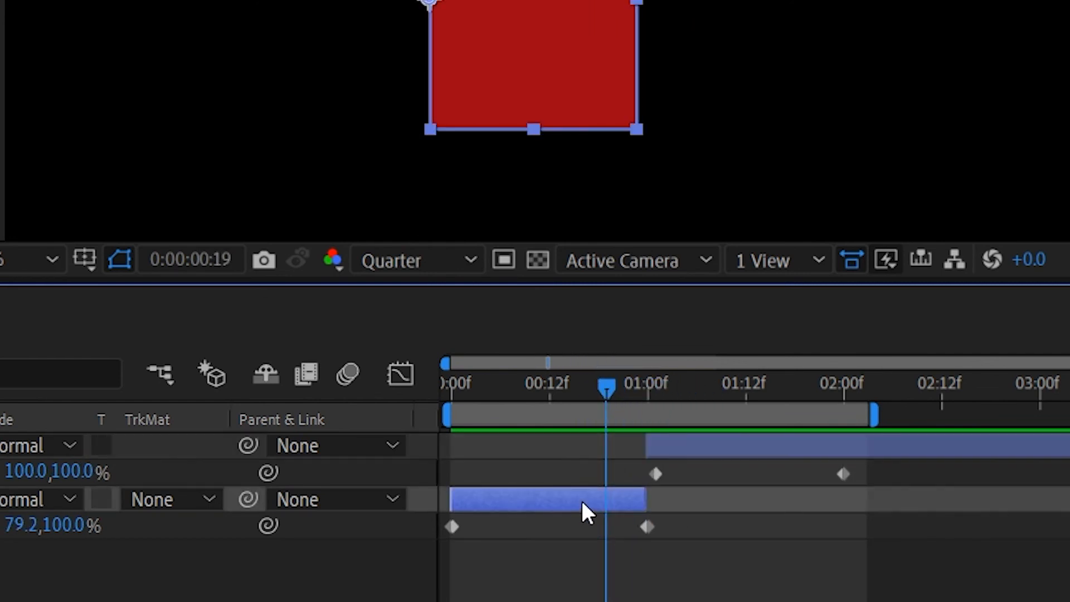
click(681, 446)
click(556, 451)
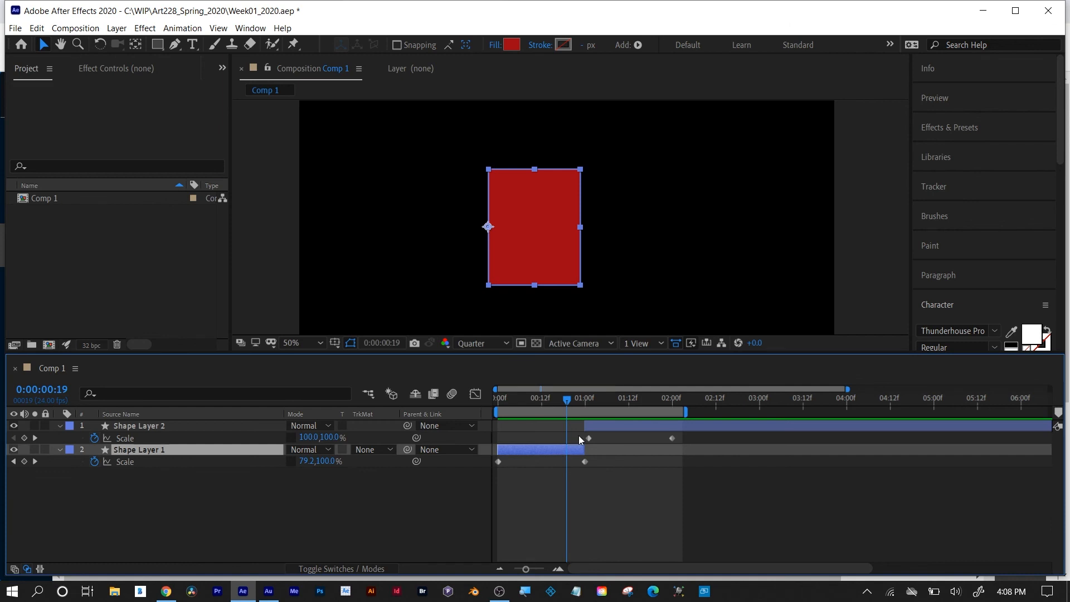
click(600, 426)
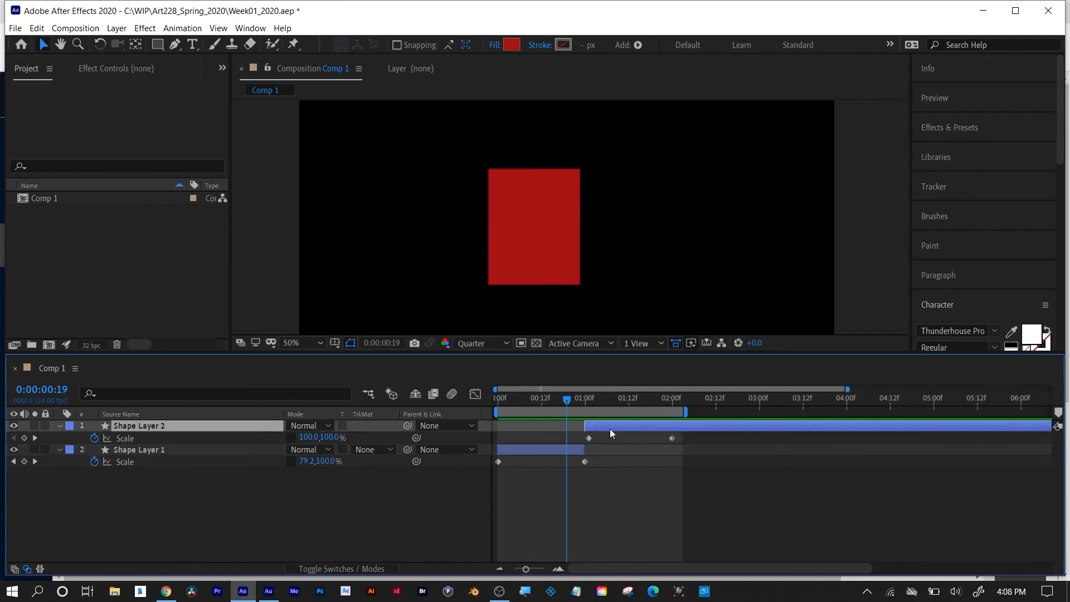
Trim Shape Layer 2 to the playhead so it ends at 0:00:02:02 and starts at 0:00:01:00.
drag(590, 403, 680, 398)
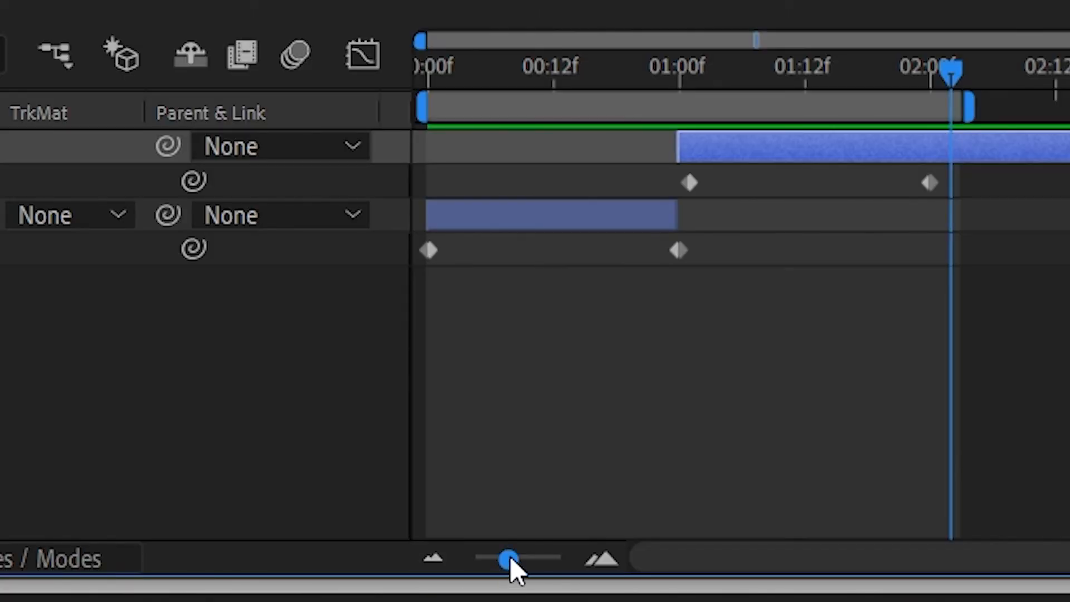
drag(510, 557, 406, 561)
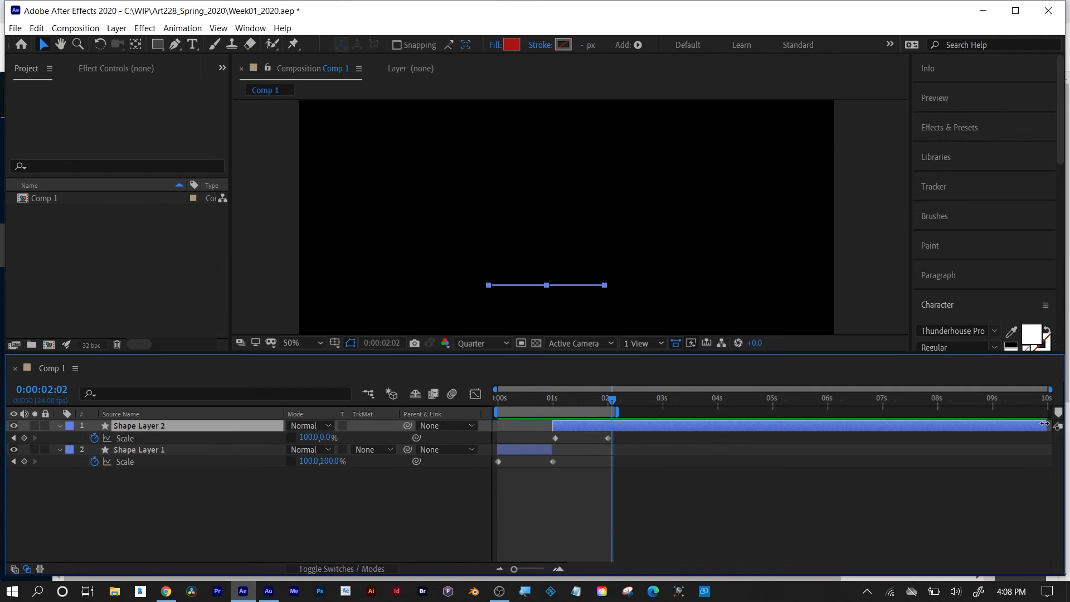
drag(1044, 423, 633, 444)
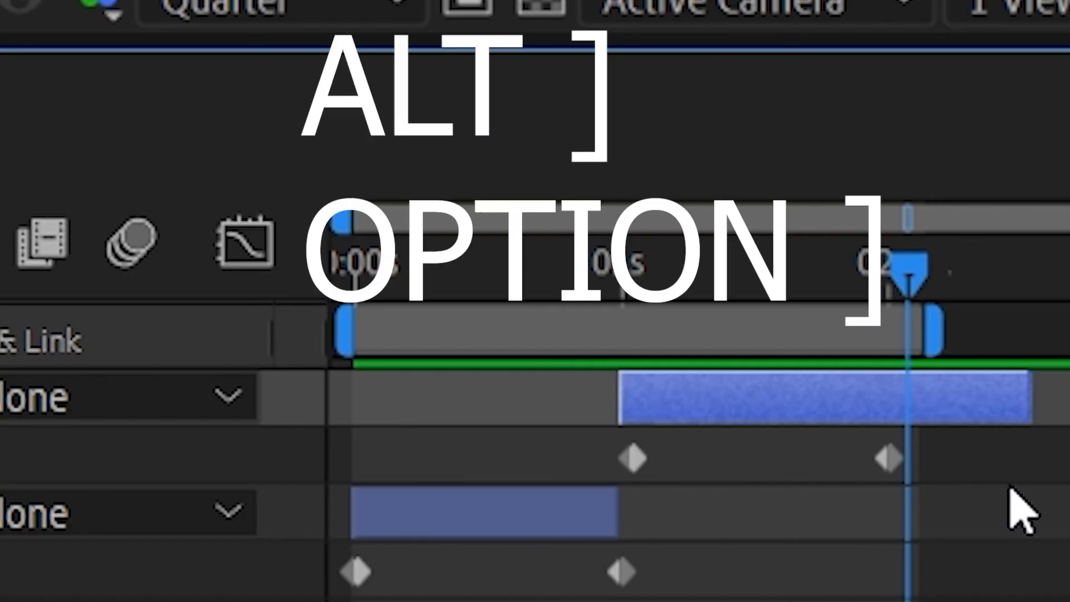
key(alt+bracketright)
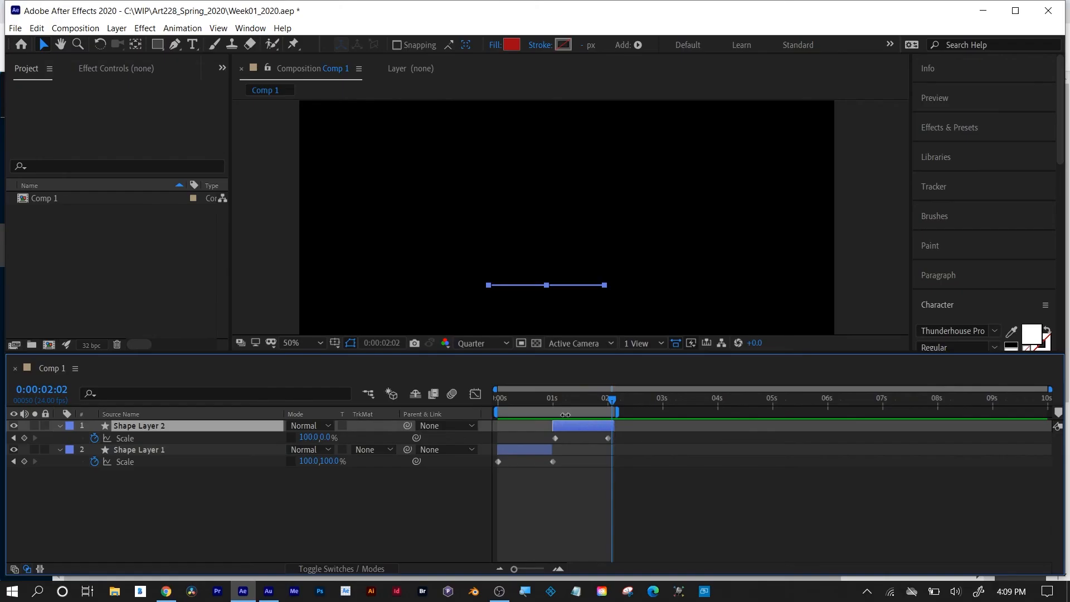
drag(569, 396, 539, 423)
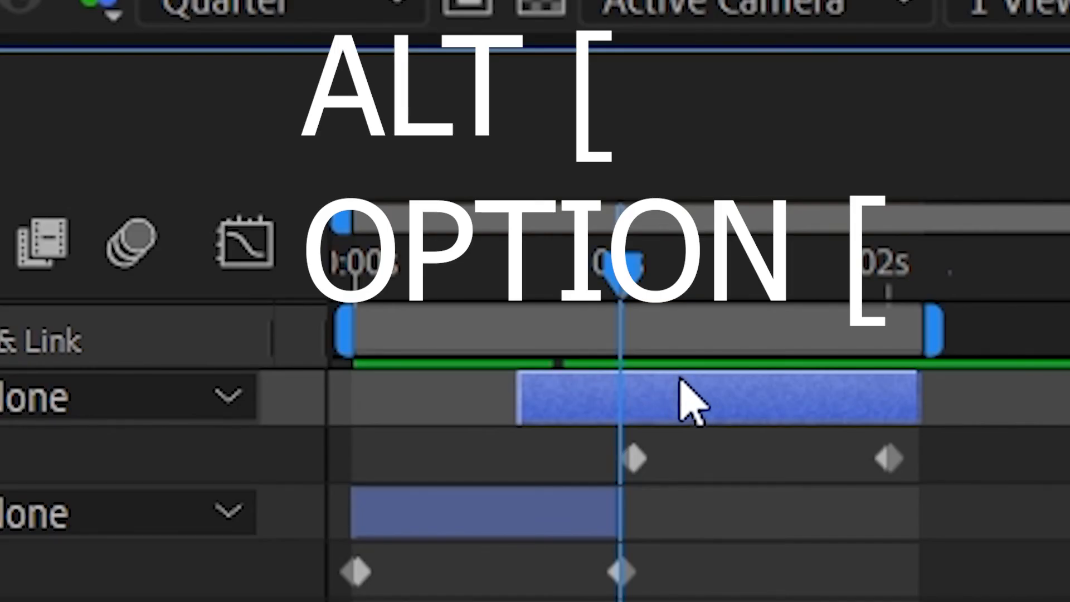
key(alt+bracketleft)
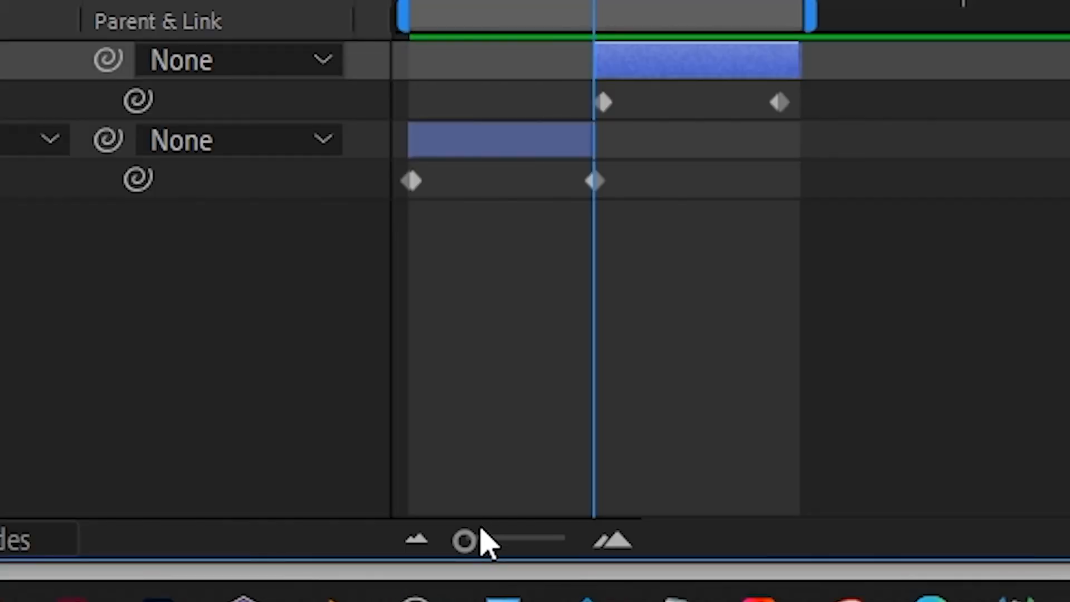
Trim the start of Shape Layer 2 to its first Scale keyframe at 0:00:01:01.
drag(514, 569, 555, 541)
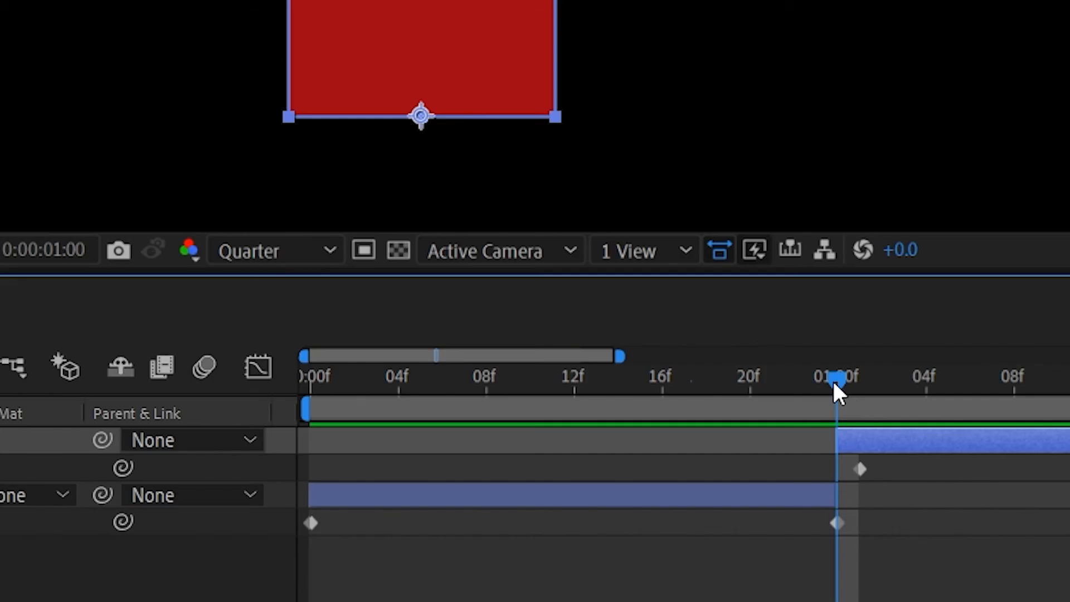
drag(837, 384, 854, 385)
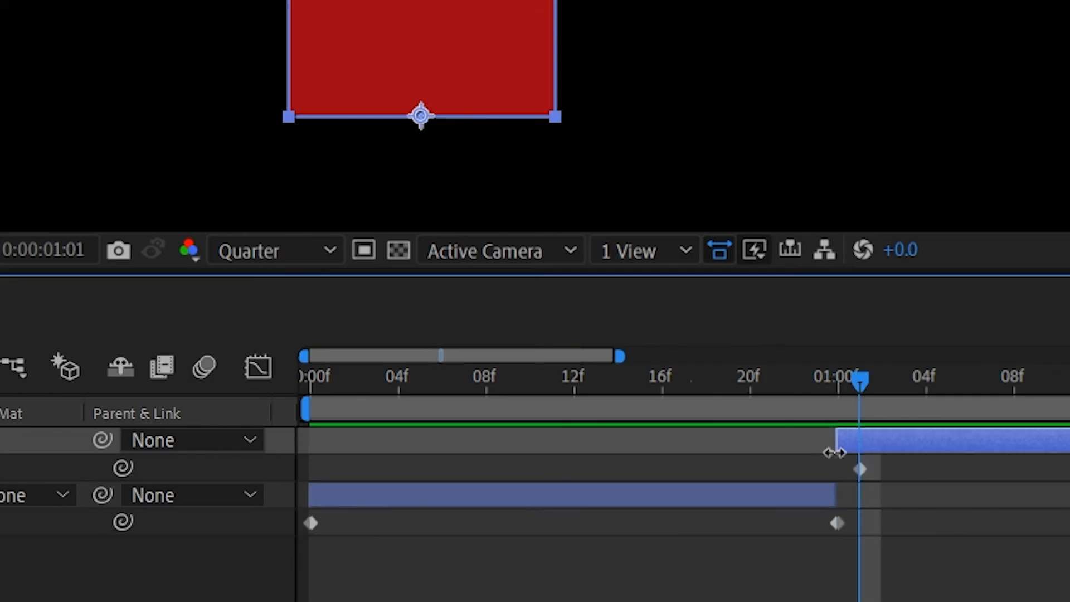
drag(848, 439, 856, 438)
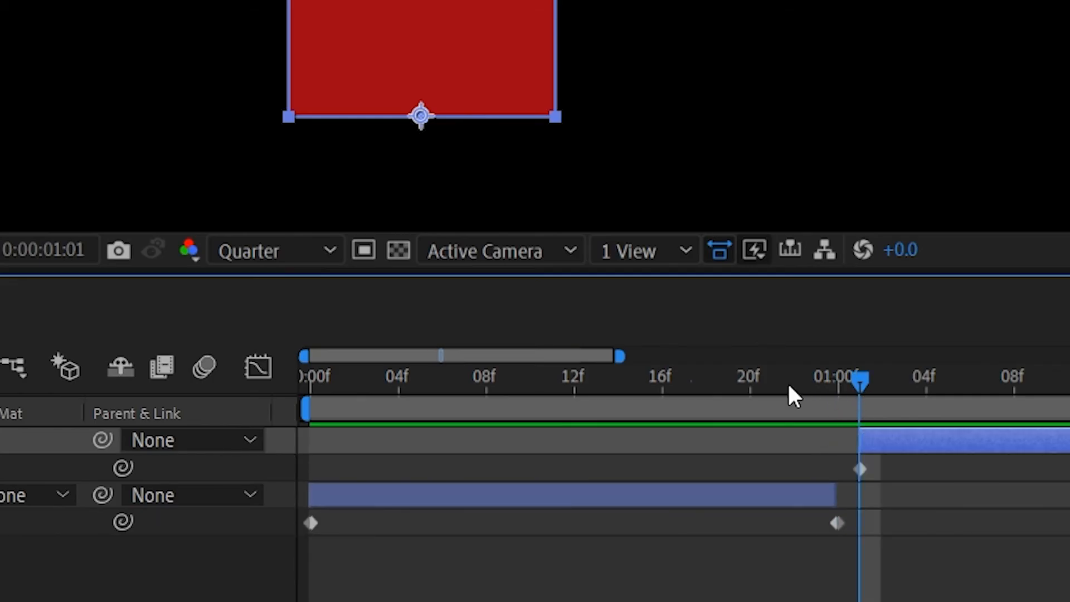
Check the gap between the two layers, slide Shape Layer 2 one frame earlier to start at 0:00:01:00, and return to the first frame.
drag(787, 383, 847, 385)
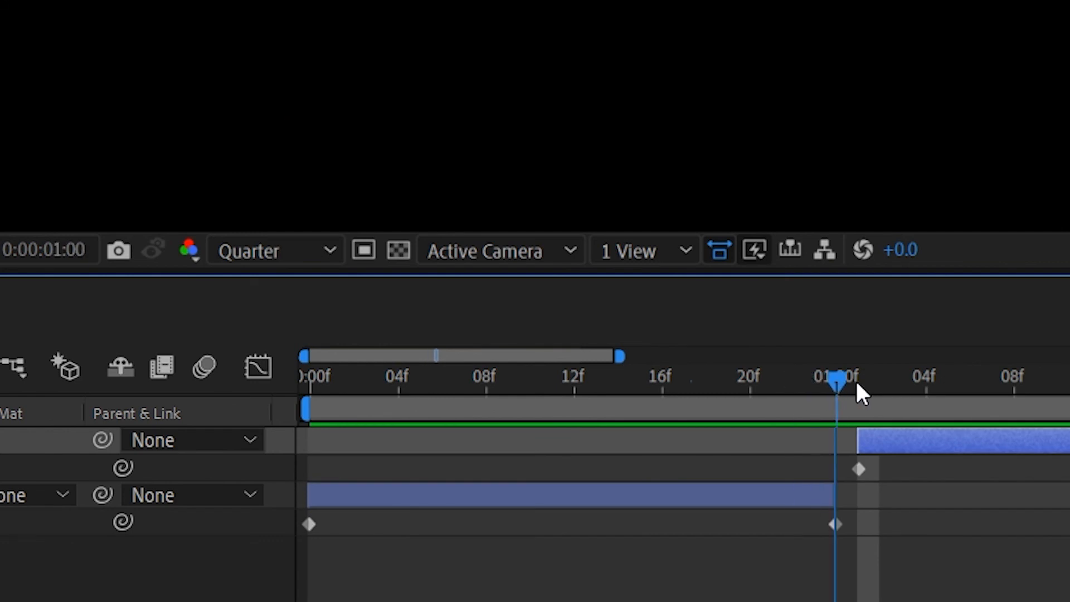
click(857, 379)
click(834, 379)
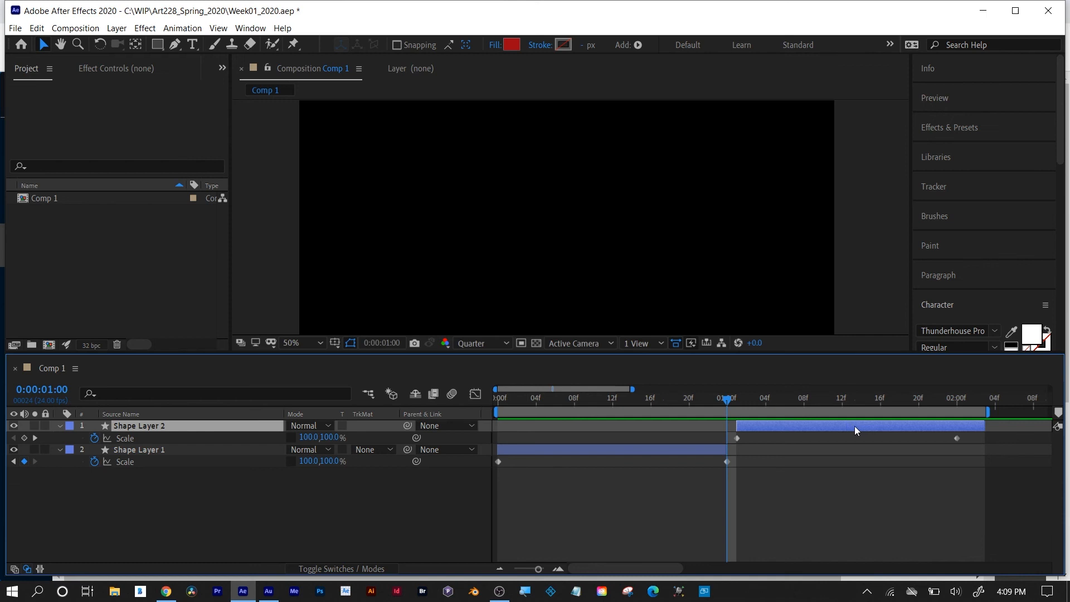
drag(855, 426, 844, 426)
mouse_move(728, 405)
mouse_down()
mouse_move(696, 400)
mouse_move(853, 400)
mouse_move(971, 419)
mouse_move(955, 419)
mouse_move(979, 410)
mouse_move(976, 399)
mouse_move(498, 404)
mouse_up()
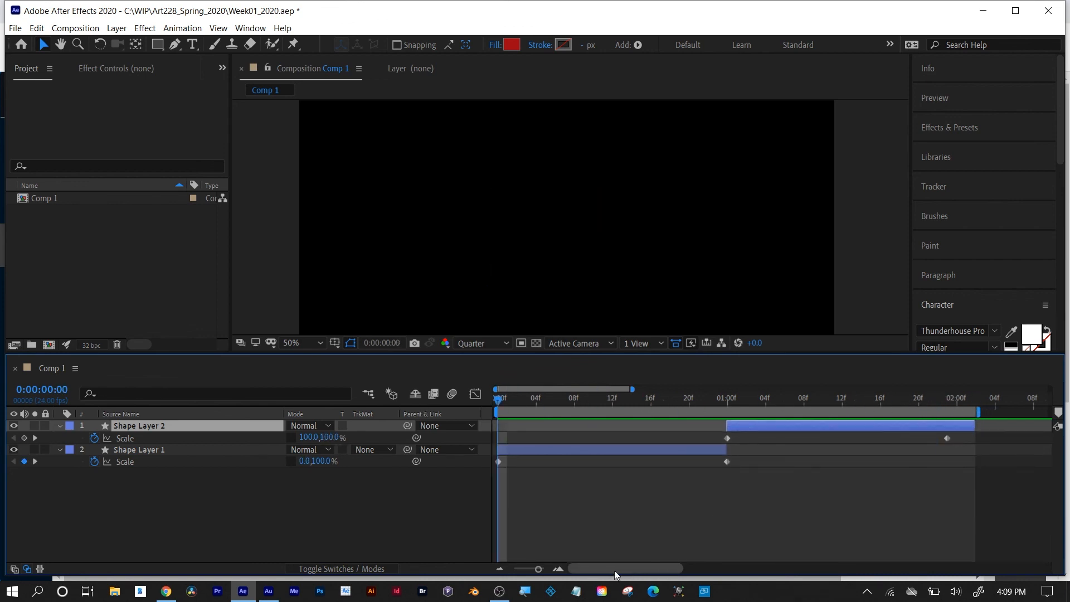
Duplicate Shape Layer 2 and move the copy so it starts at 0:00:02:00.
drag(538, 569, 513, 569)
drag(560, 402, 570, 404)
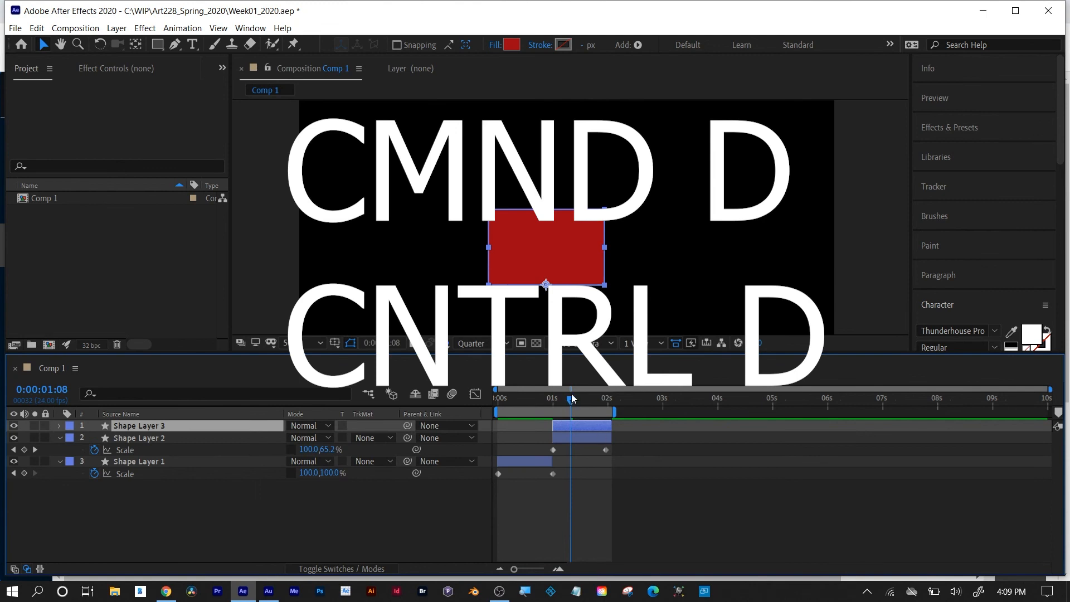
drag(572, 403, 607, 403)
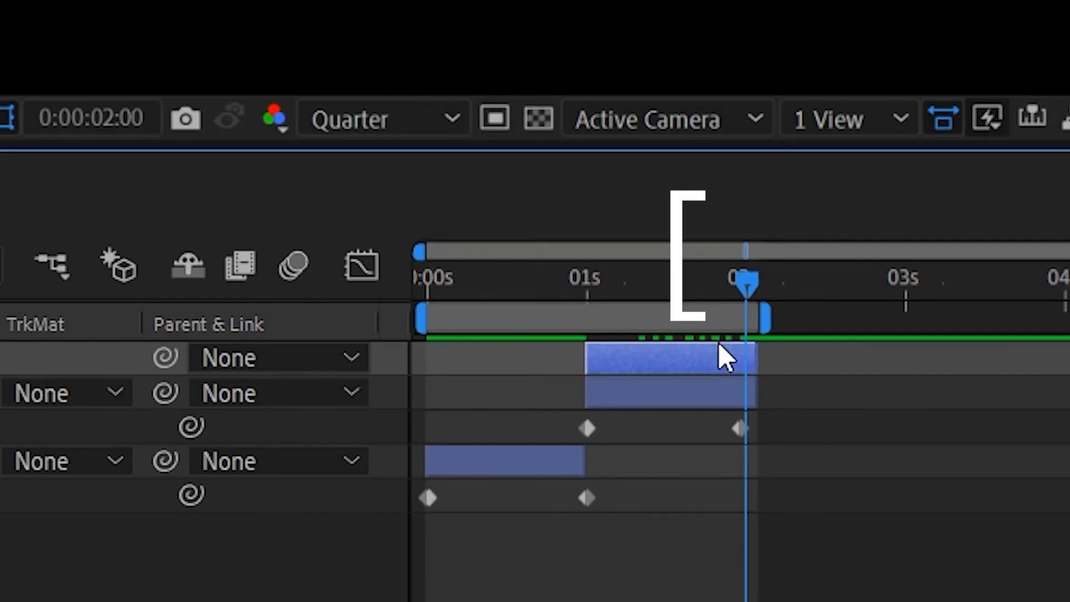
key(bracketleft)
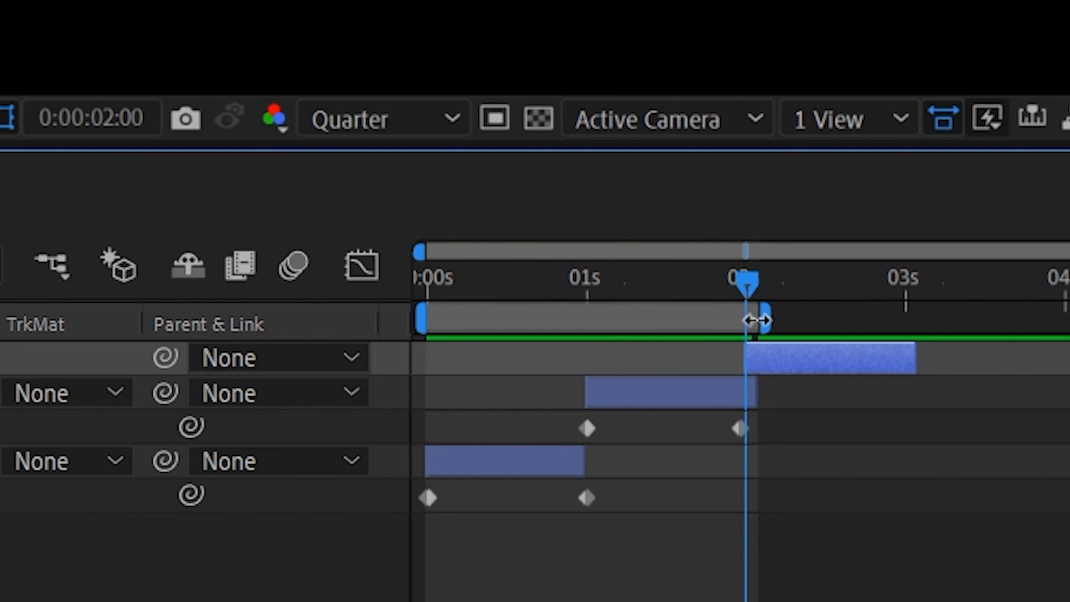
Extend the work area to just past 0:00:03:00, reveal Shape Layer 3's keyframes, and return to the first frame.
drag(755, 317, 645, 320)
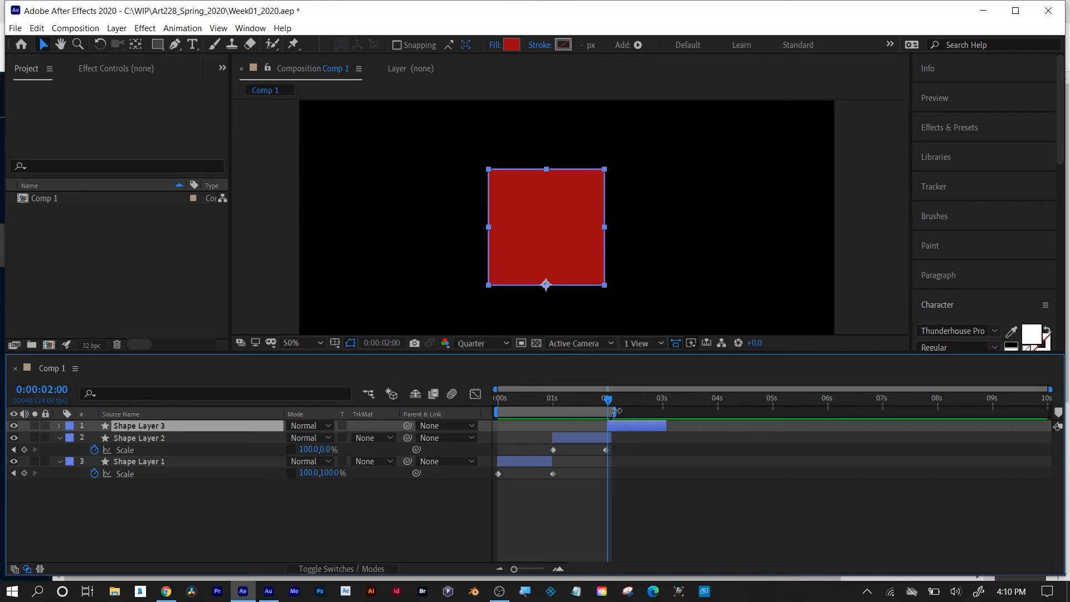
drag(753, 316, 939, 319)
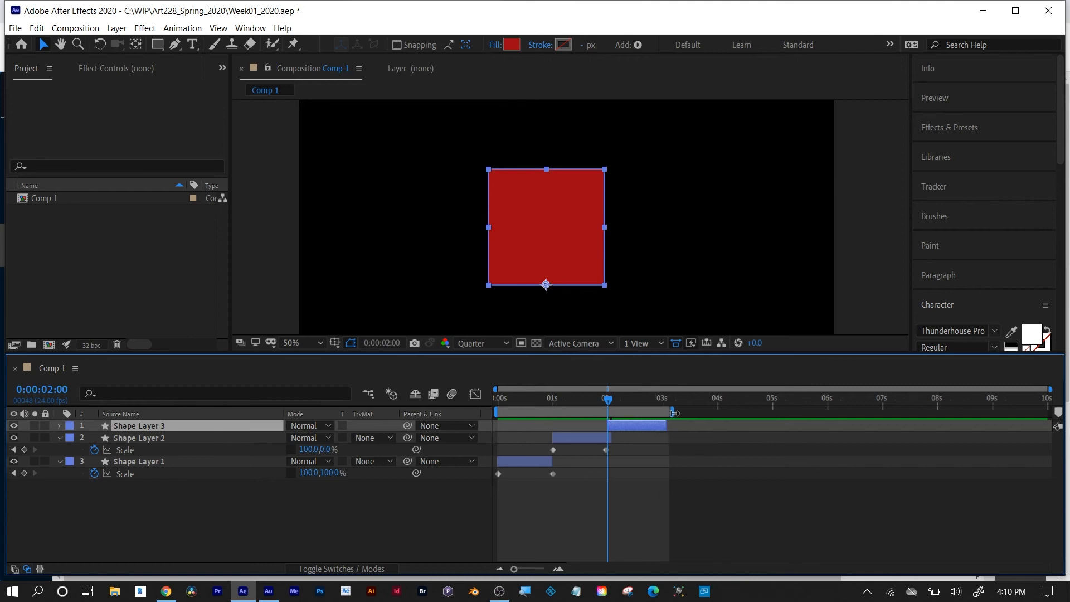
key(u)
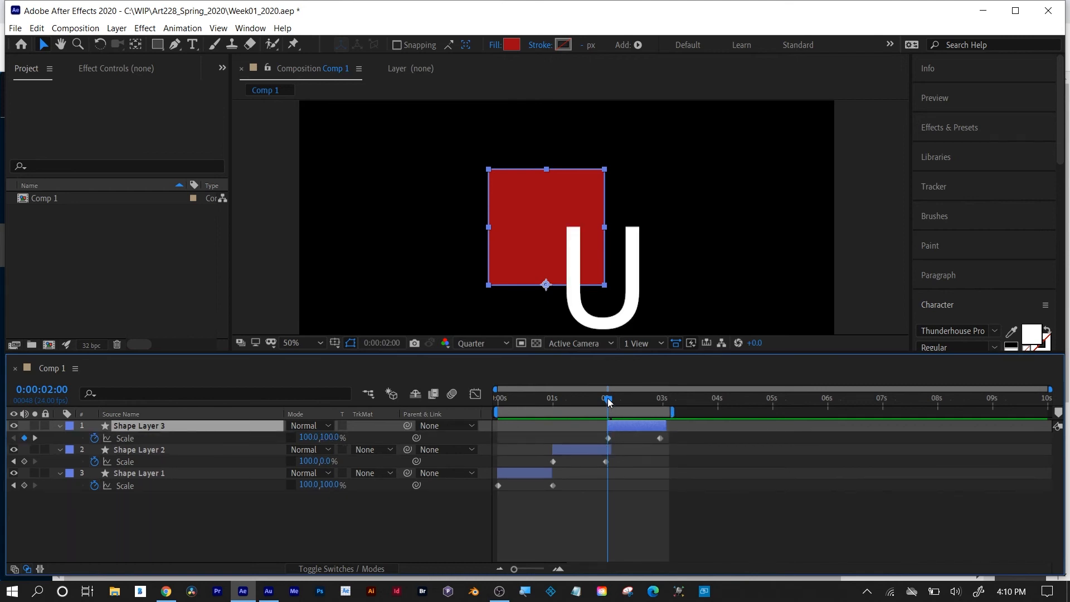
drag(609, 402, 493, 402)
Switch to the browser and look through the slides on importing Photoshop layers and preparing layered Illustrator files.
click(166, 591)
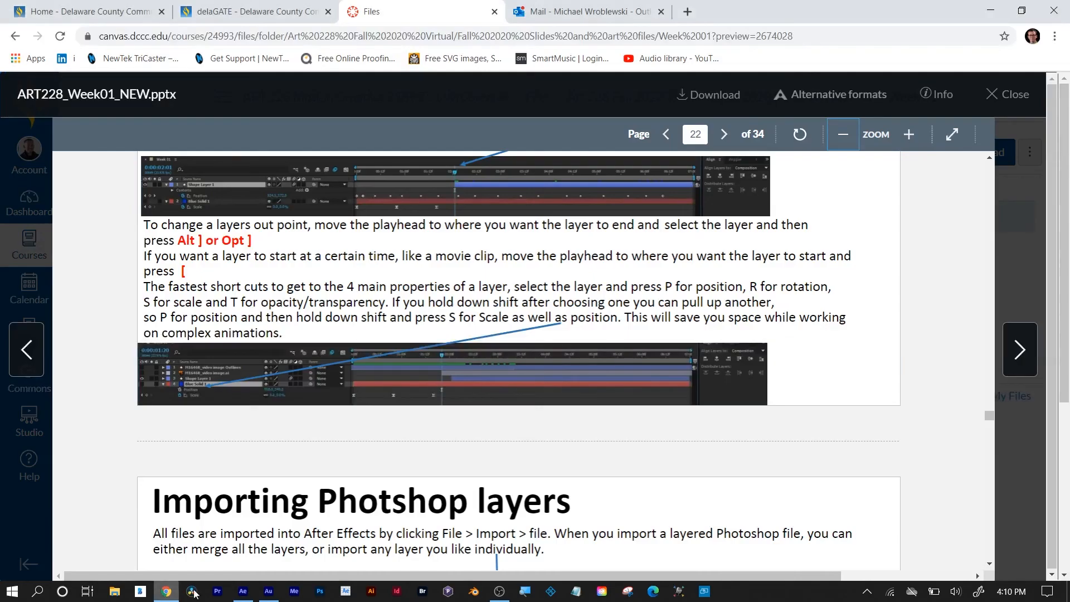
scroll(466, 424, down, 6)
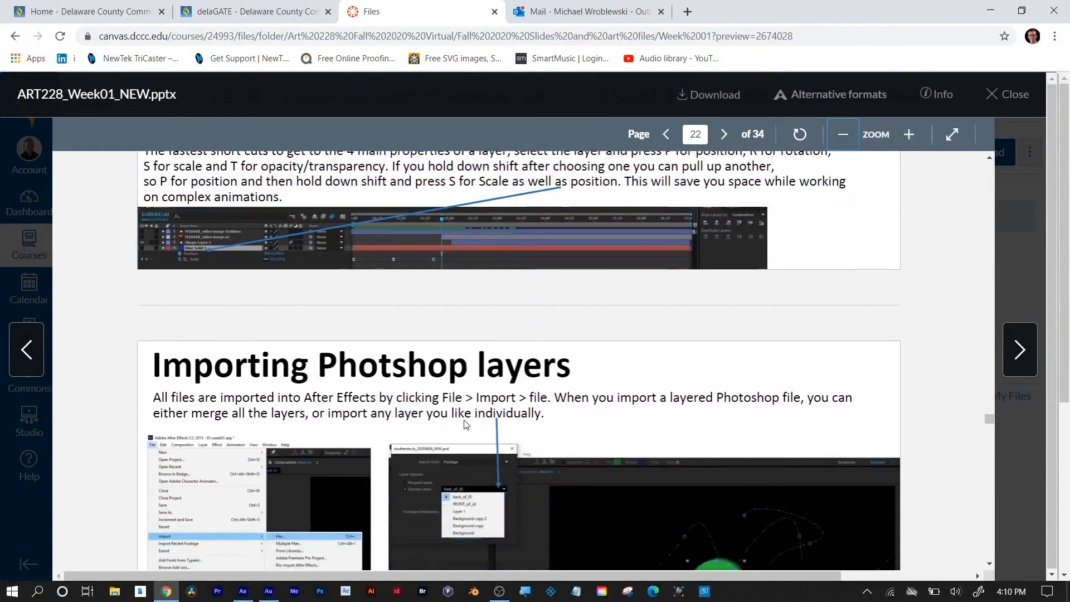
scroll(465, 422, down, 7)
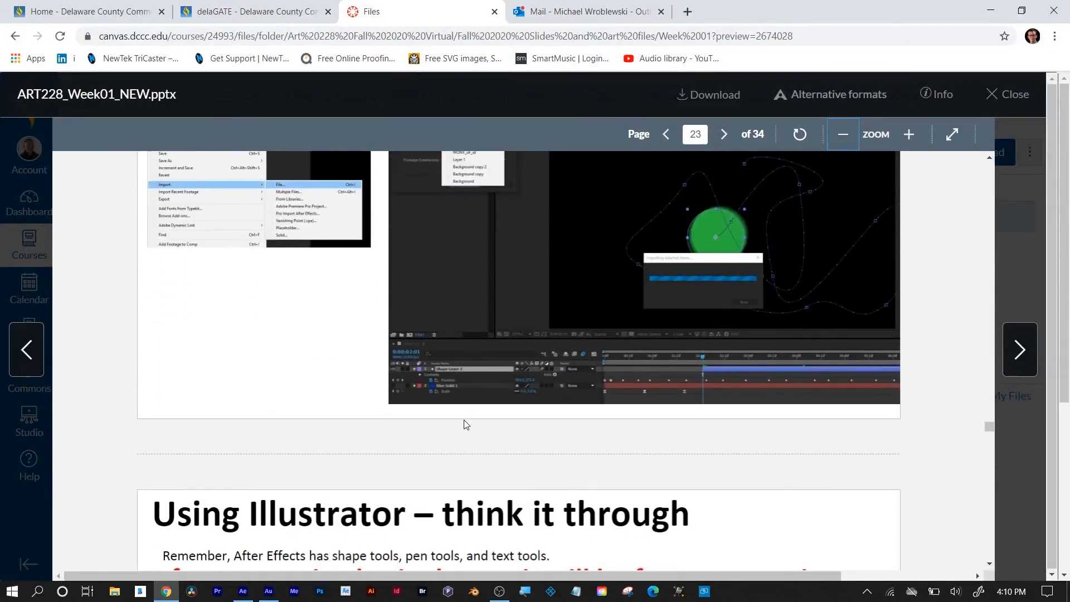
scroll(466, 425, down, 15)
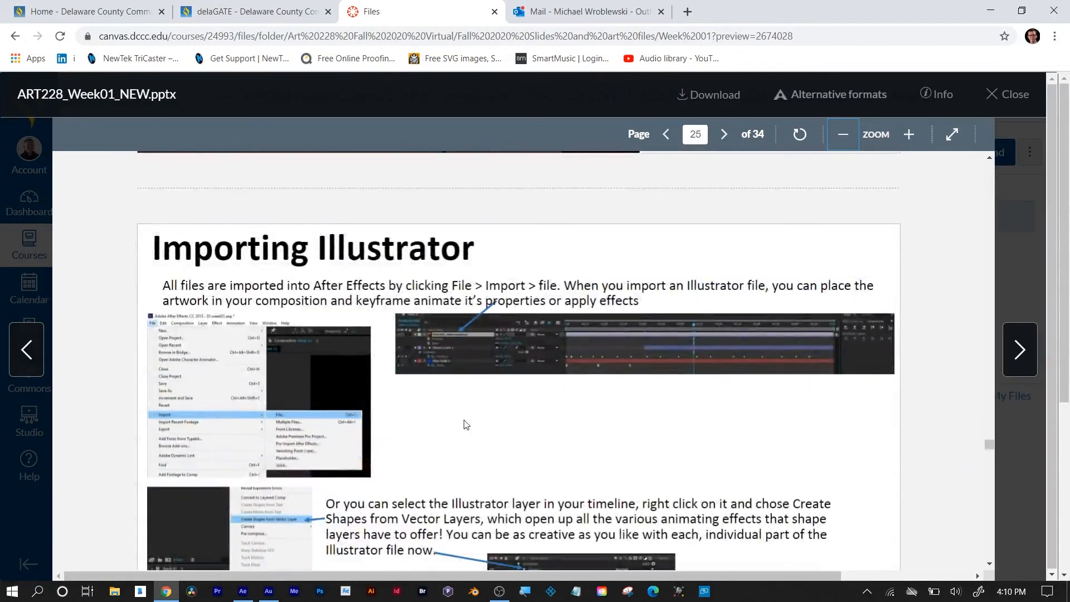
scroll(466, 425, down, 9)
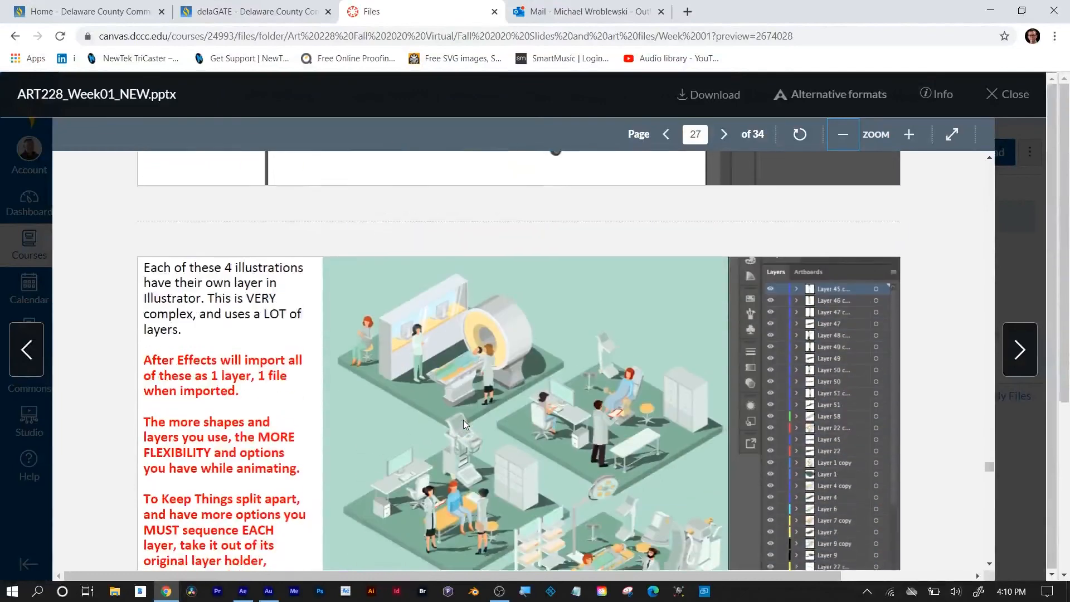
scroll(463, 425, down, 10)
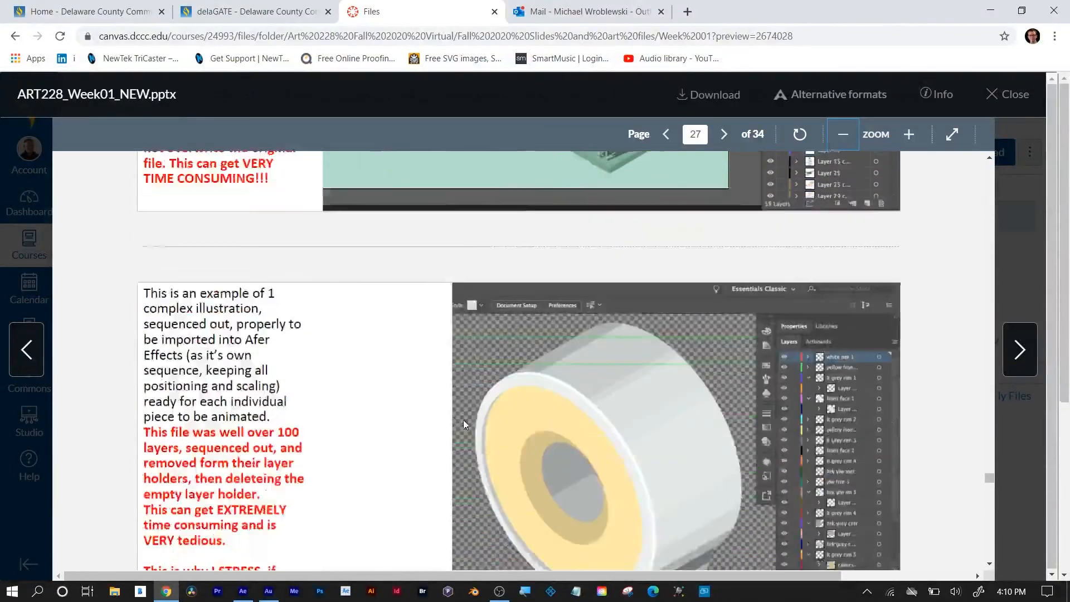
scroll(466, 425, up, 15)
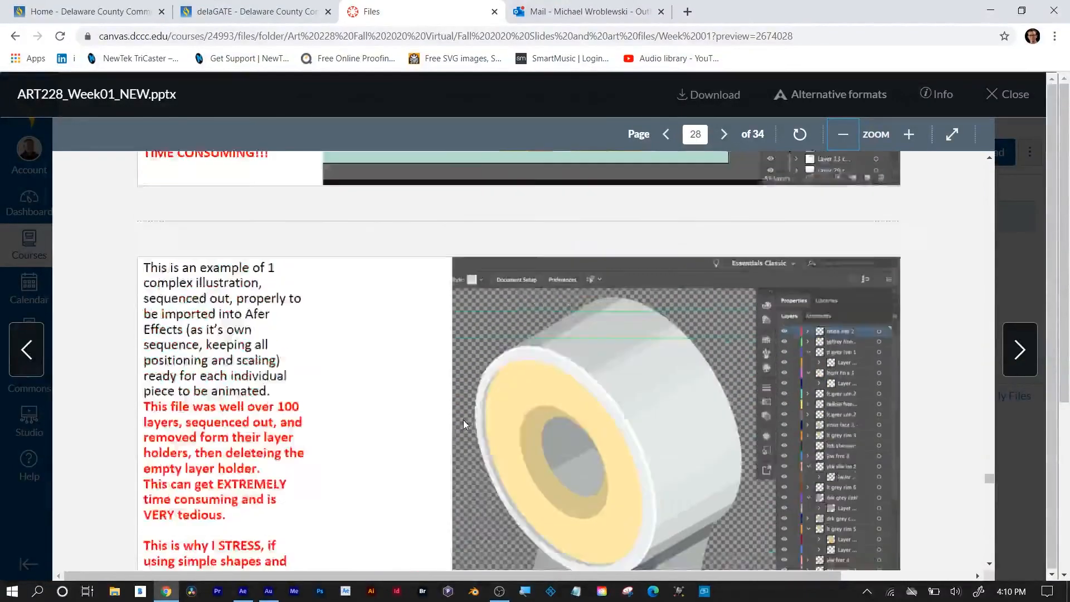